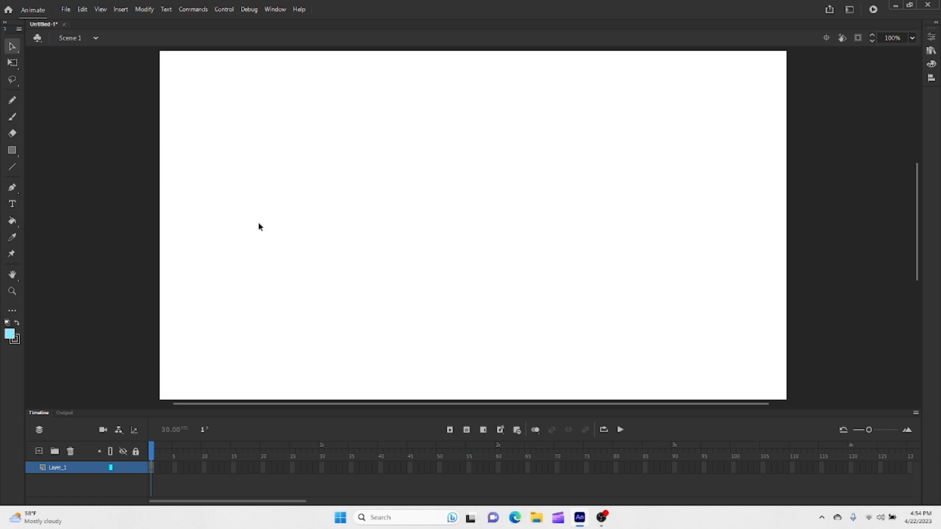
Step: Review the document properties and the library's body-part folders, such as Arms, Hands and Legs
click(931, 39)
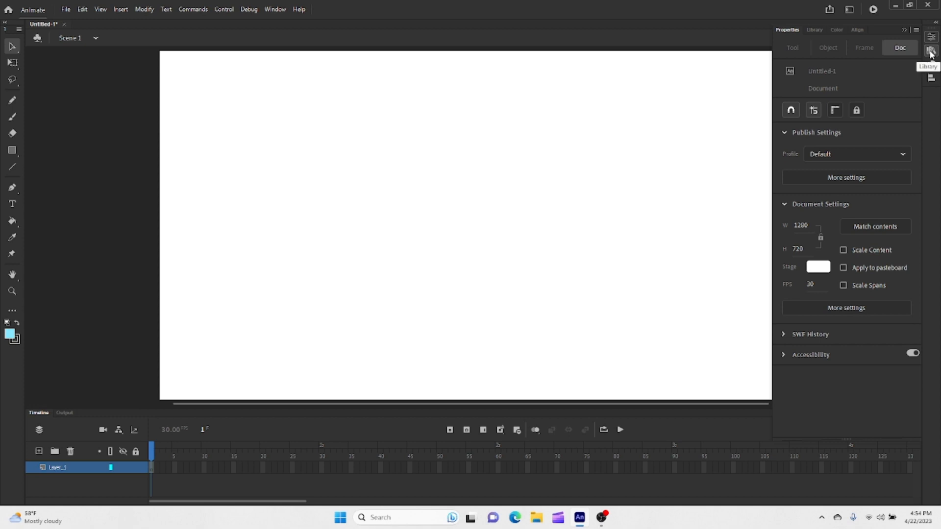
click(930, 64)
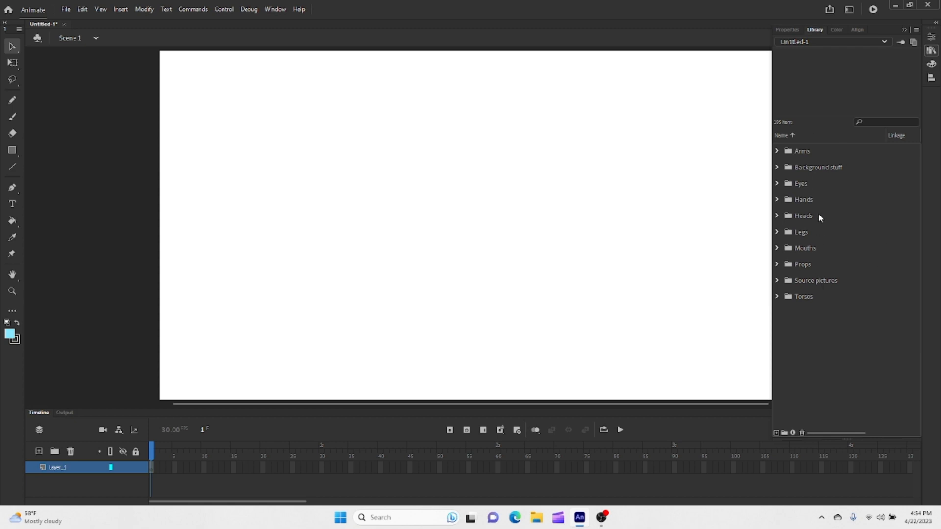
click(803, 157)
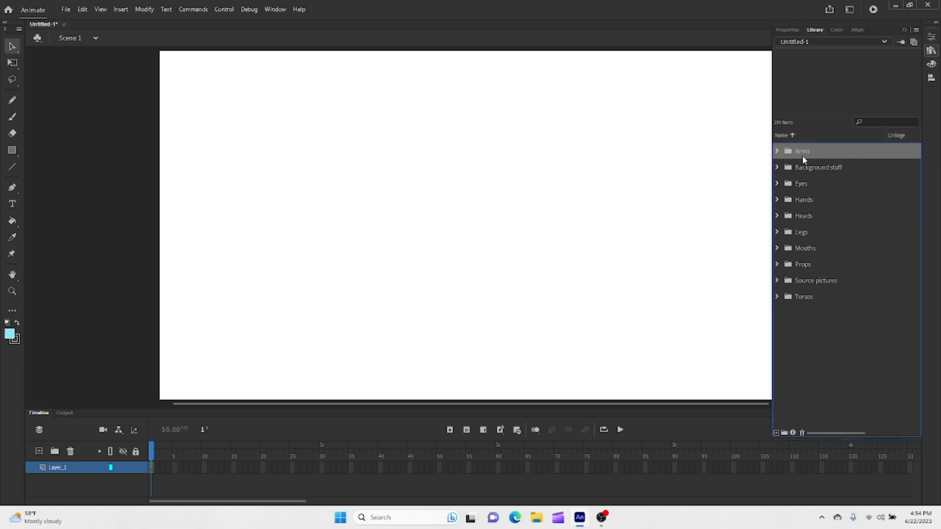
drag(811, 172, 812, 205)
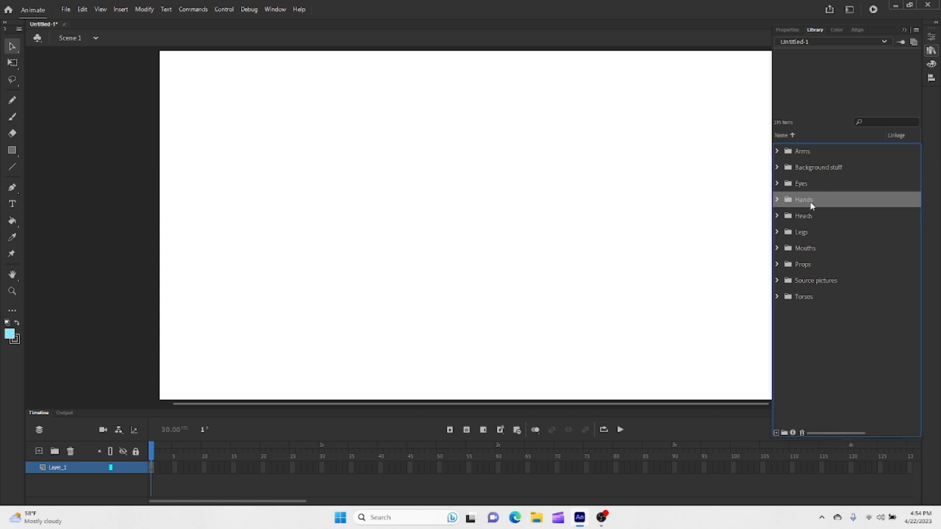
click(813, 231)
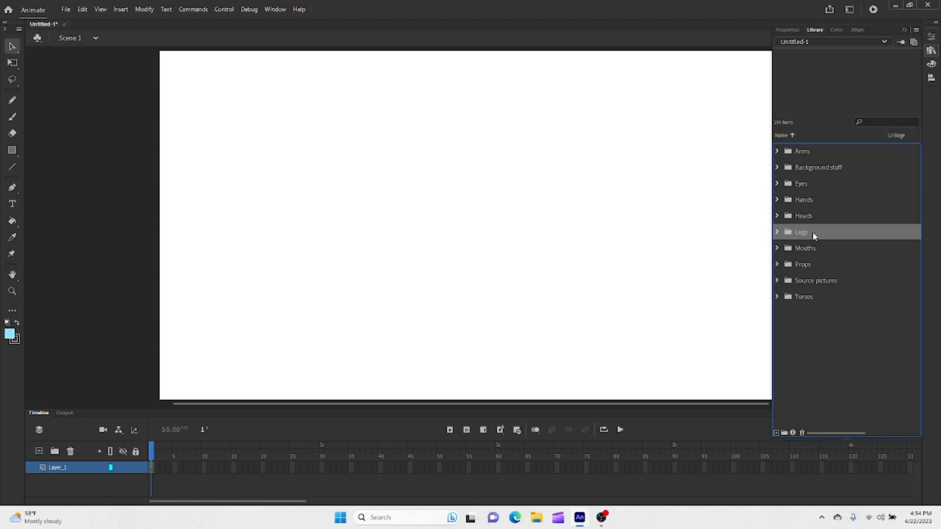
click(930, 66)
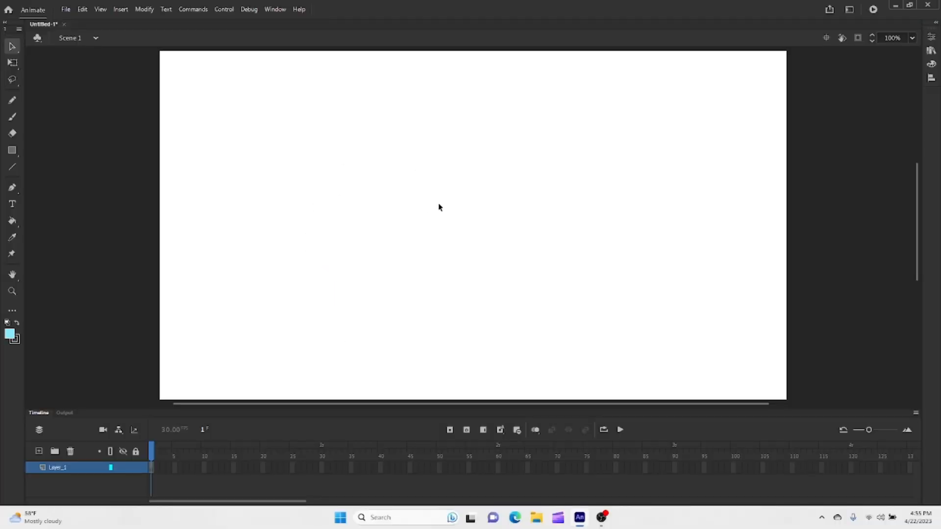
Step: Create a new Graphic symbol named Garry in the library root
click(931, 51)
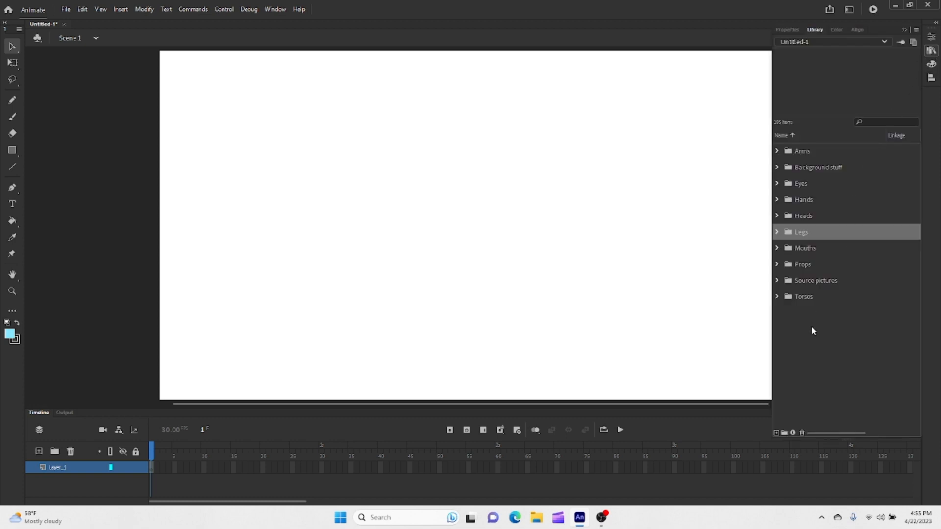
click(777, 433)
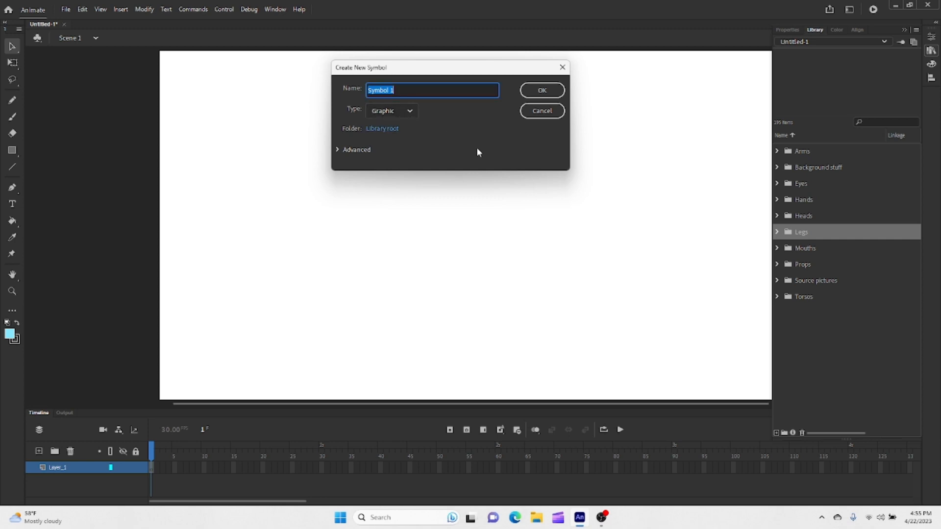
click(410, 111)
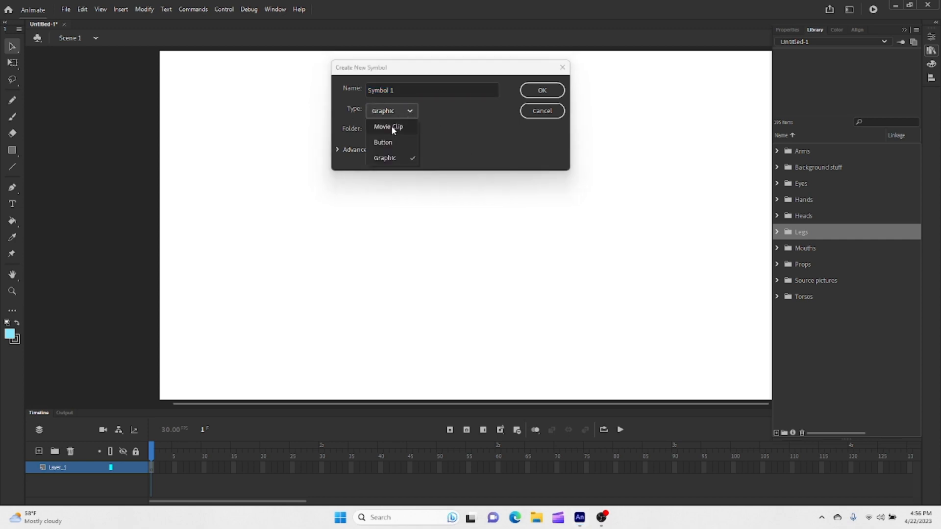
click(385, 159)
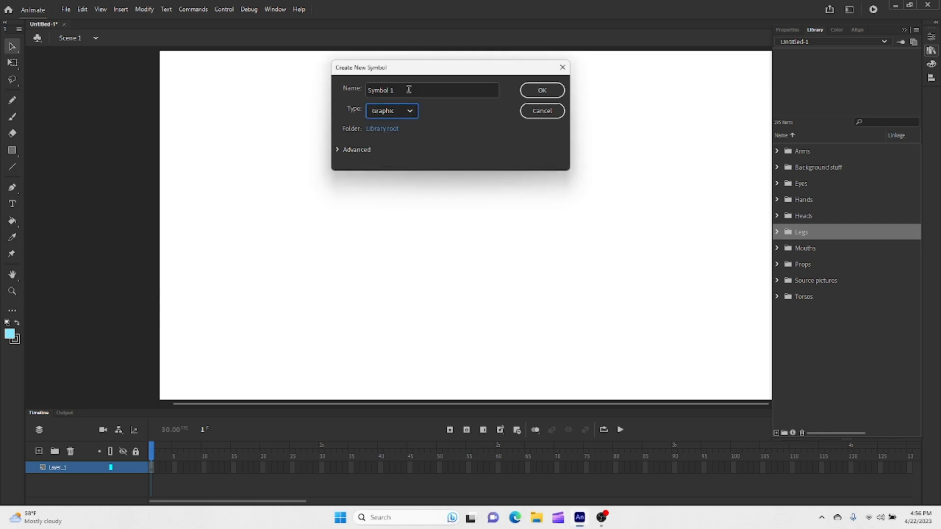
drag(408, 90, 355, 100)
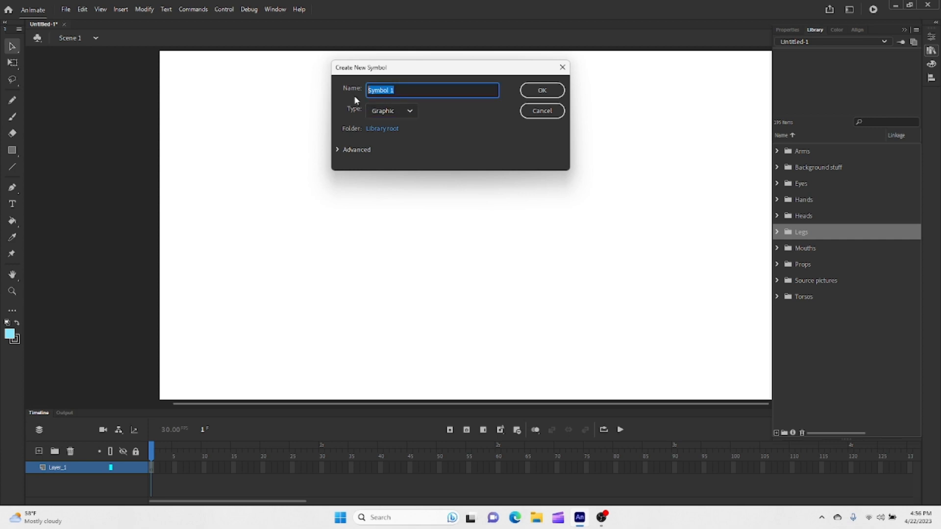
key(BackSpace)
text(Garry)
click(542, 92)
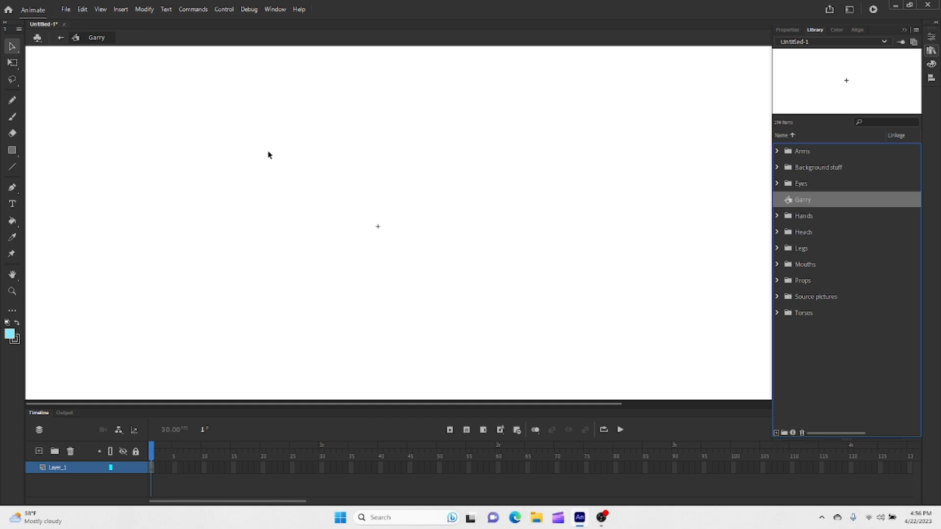
Step: Paint a thick light-blue freehand spiral with the brush inside the Garry symbol
scroll(522, 222, down, 3)
click(13, 118)
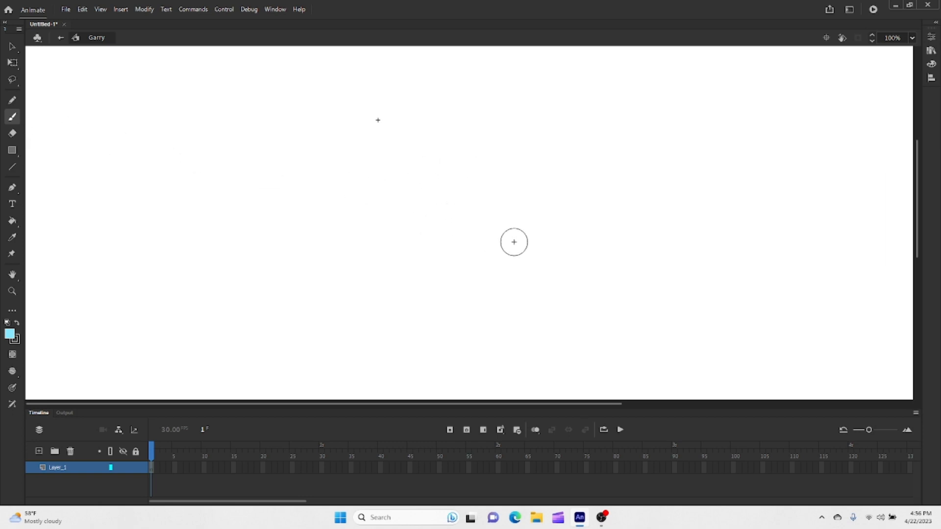
mouse_move(389, 221)
mouse_down()
mouse_move(445, 153)
mouse_move(492, 175)
mouse_up()
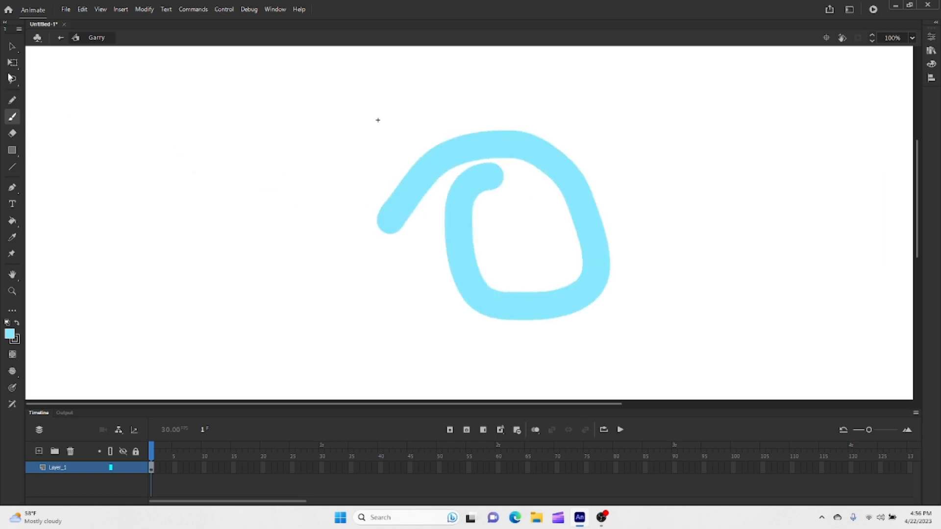
Step: Convert the light-blue brush stroke to a Graphic symbol named Thing
click(8, 49)
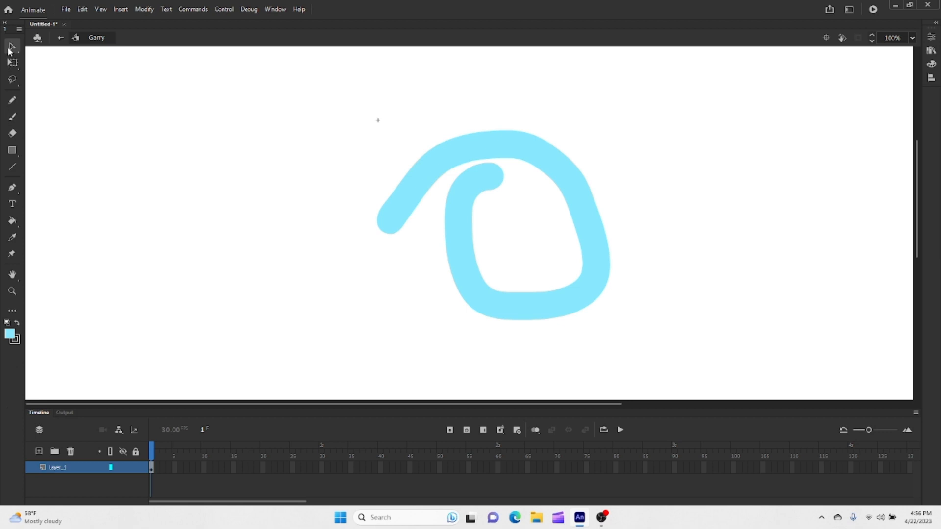
click(488, 179)
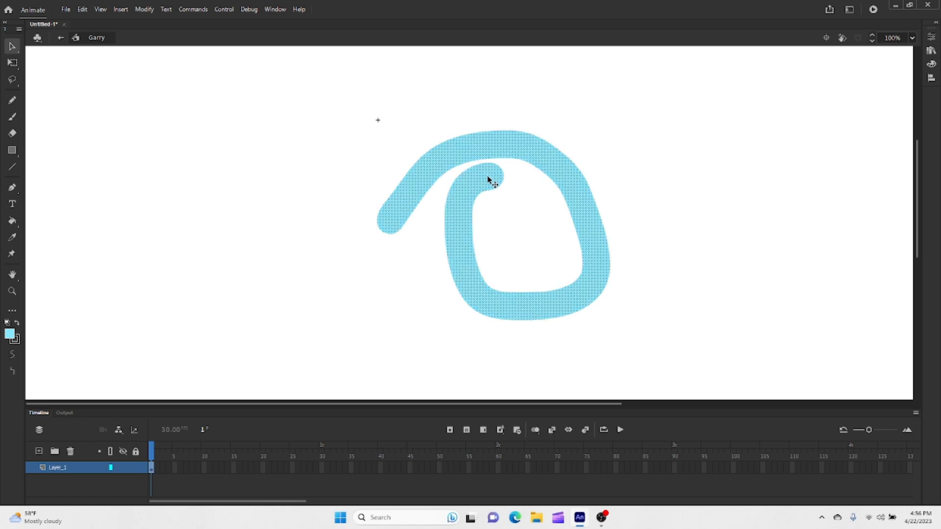
right_click(489, 180)
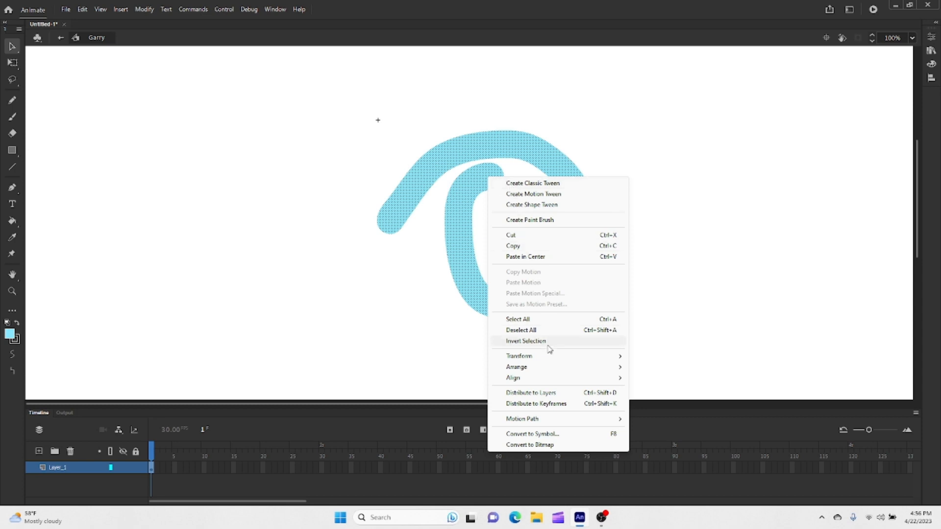
click(548, 435)
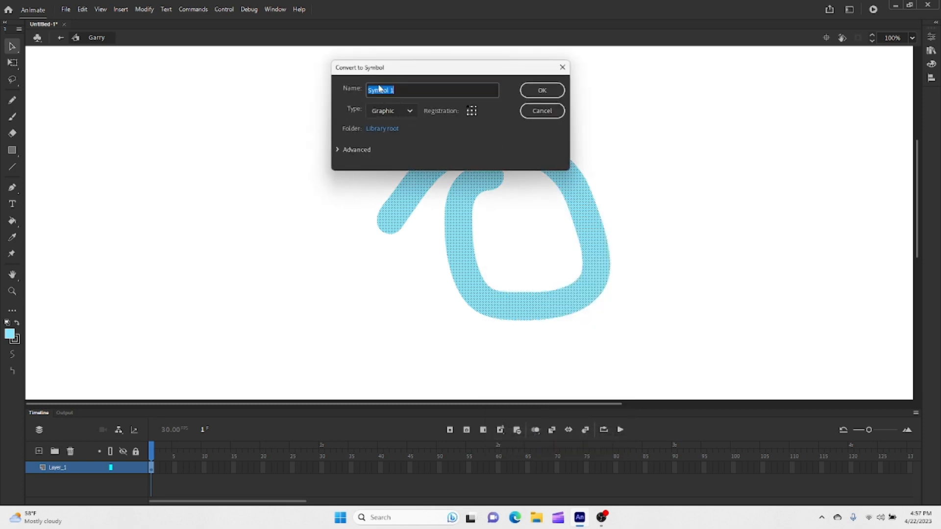
click(412, 111)
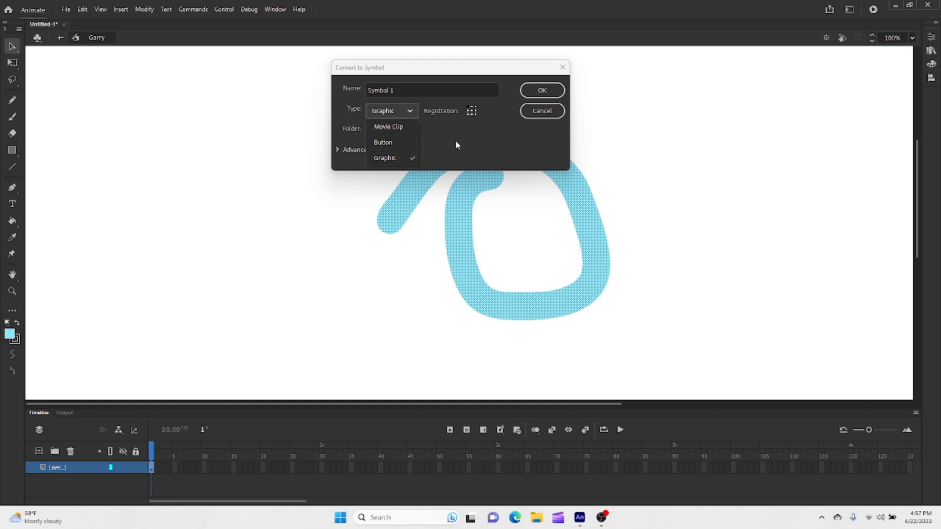
click(399, 106)
click(408, 90)
text(Thing)
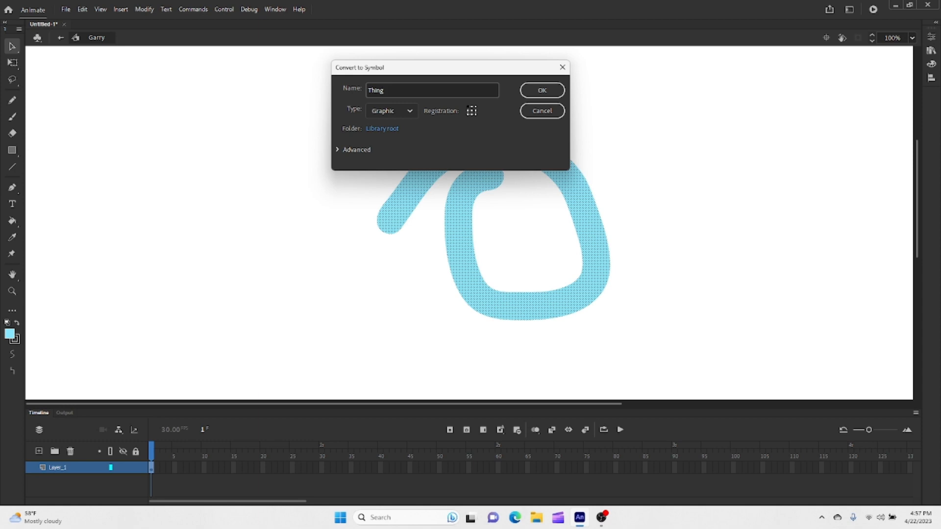
key(Return)
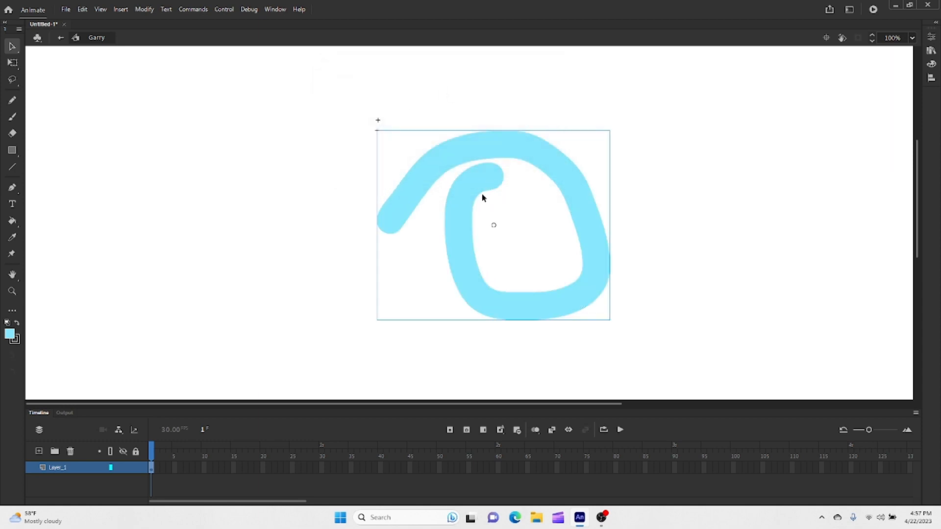
Step: Cut the Thing instance from the stage and delete its symbol from the library
mouse_move(482, 198)
mouse_down()
mouse_move(504, 134)
mouse_move(487, 210)
mouse_up()
right_click(503, 207)
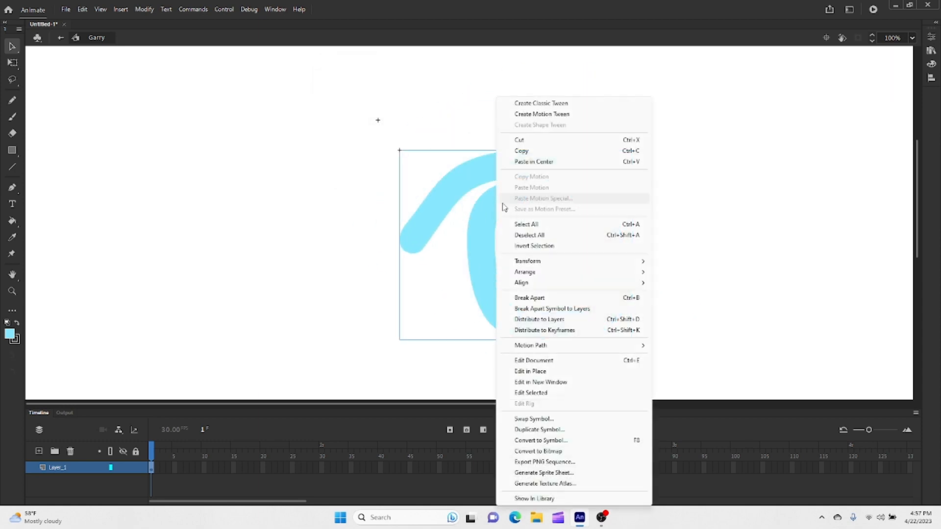
click(529, 142)
click(931, 50)
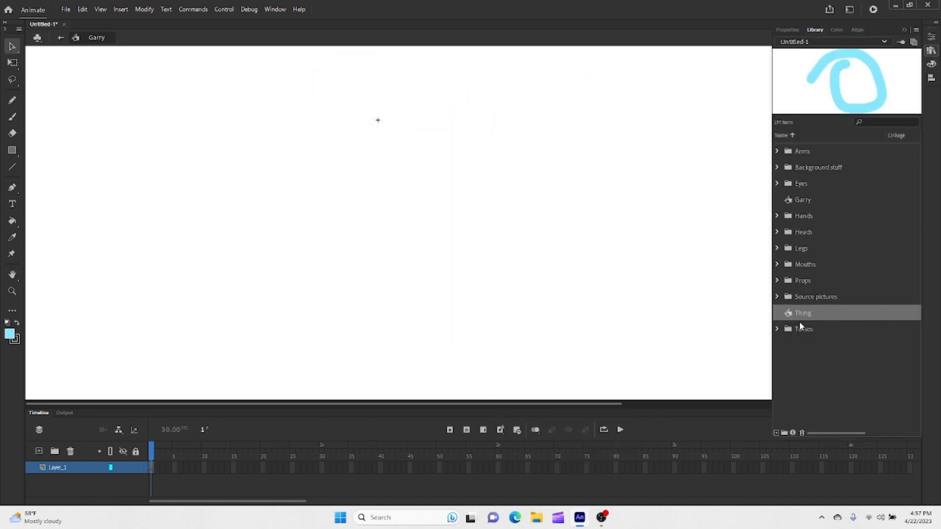
right_click(828, 312)
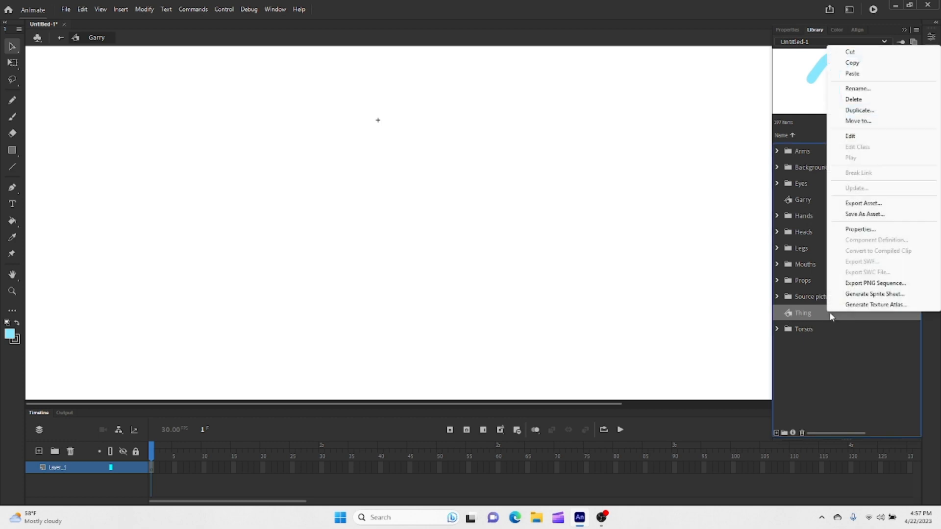
click(855, 99)
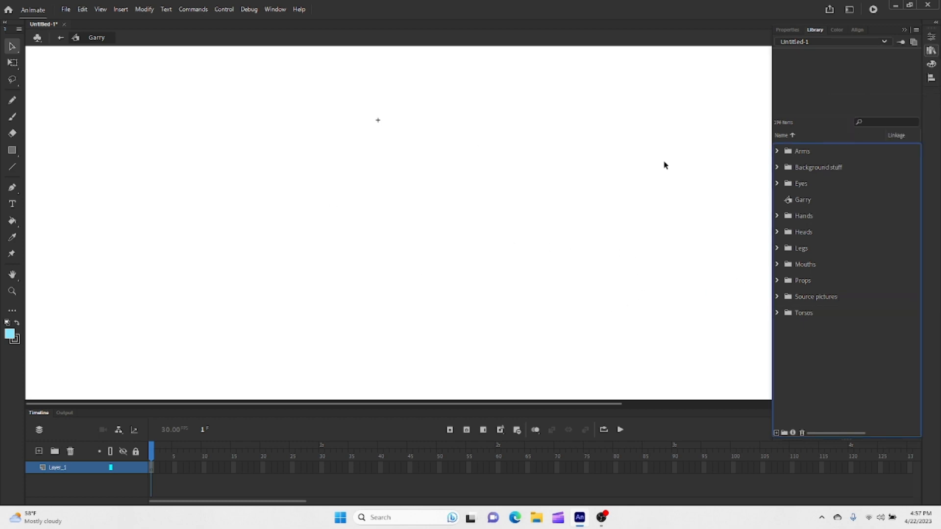
Step: Place Garry_head_front from the Heads folder in the Garry symbol, with its upper-left corner at the registration point
click(776, 232)
scroll(816, 271, down, 1)
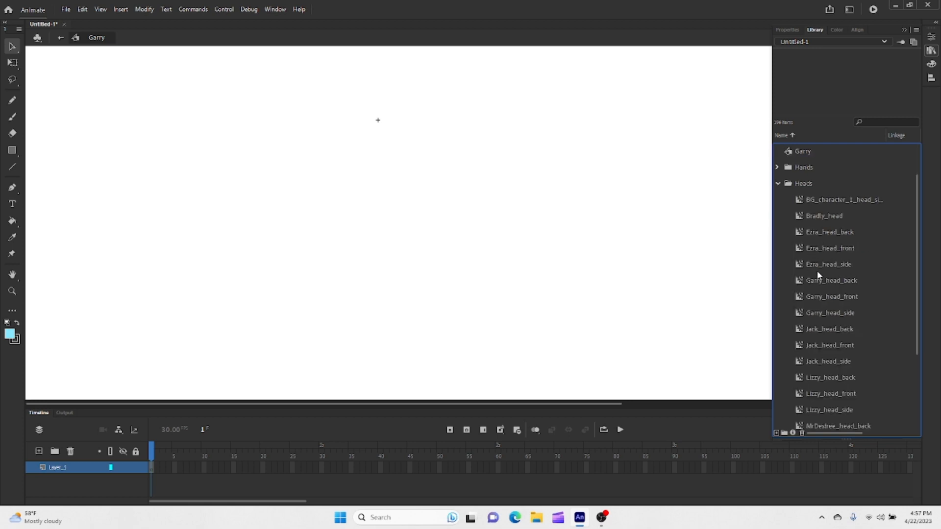
click(821, 281)
click(822, 297)
click(828, 348)
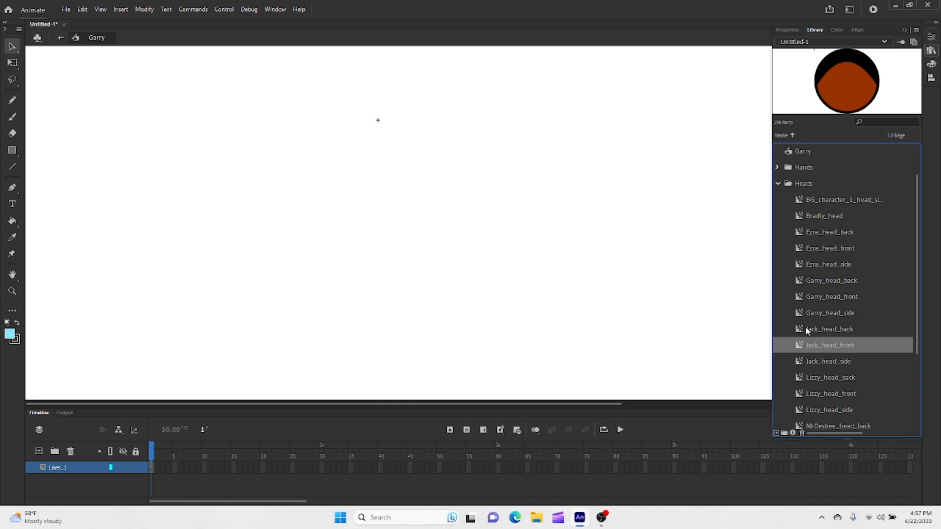
click(801, 300)
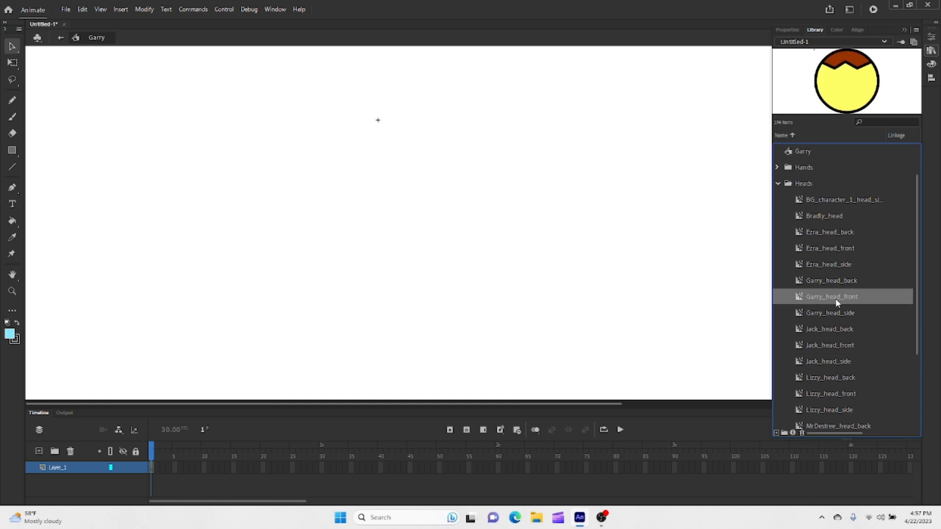
drag(804, 299, 460, 178)
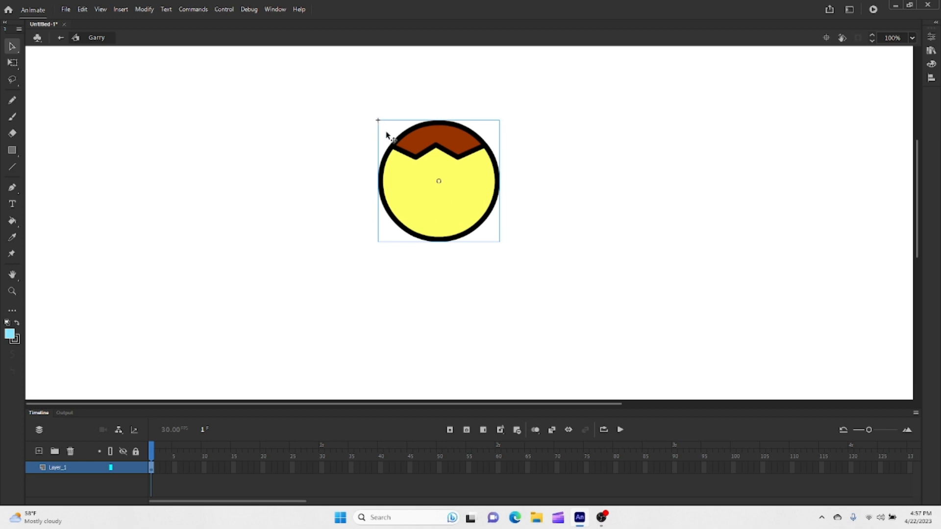
mouse_move(441, 184)
mouse_down()
mouse_move(449, 188)
mouse_move(441, 185)
mouse_up()
Step: Place Eye_normal from the Eyes folder on the left half of the face, just below the hair
click(930, 51)
click(778, 185)
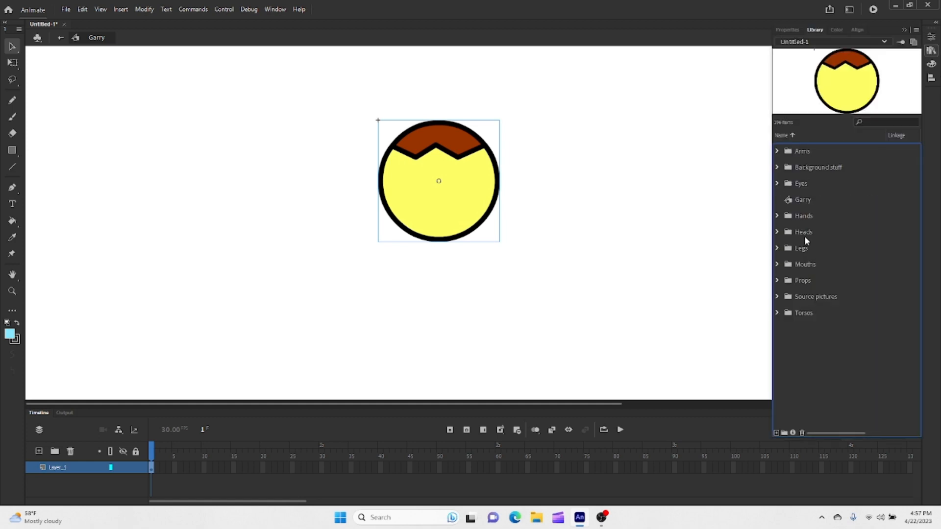
click(777, 184)
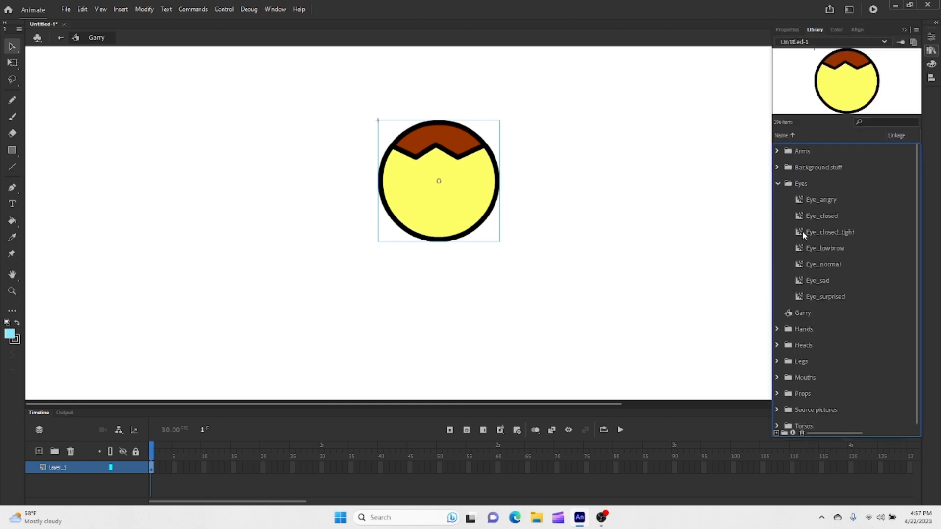
click(800, 265)
drag(779, 252, 419, 187)
click(622, 200)
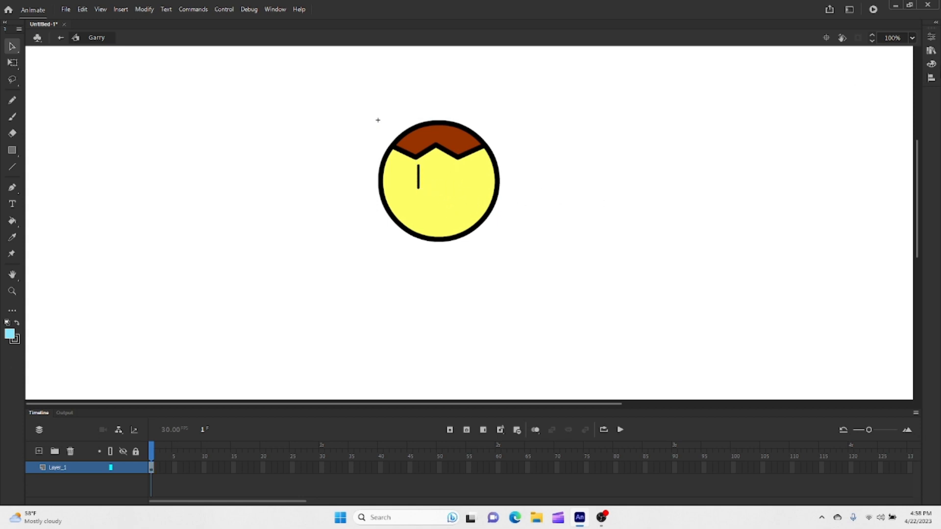
Step: Copy the Eye_normal instance on the face and paste the copy in place
click(931, 51)
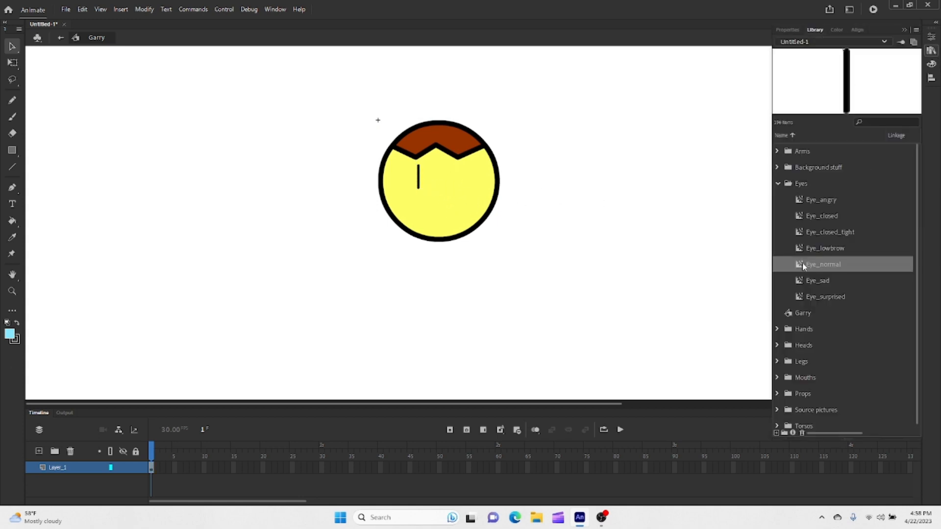
click(671, 245)
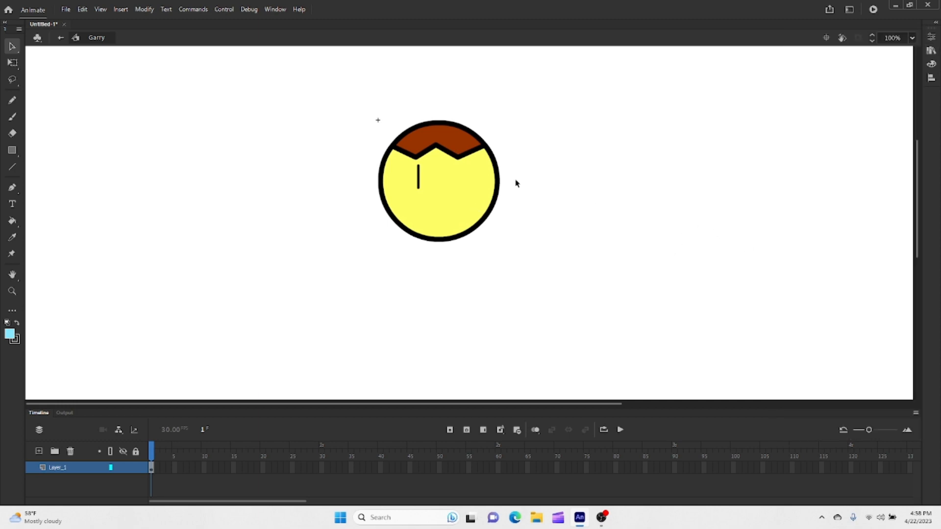
right_click(419, 182)
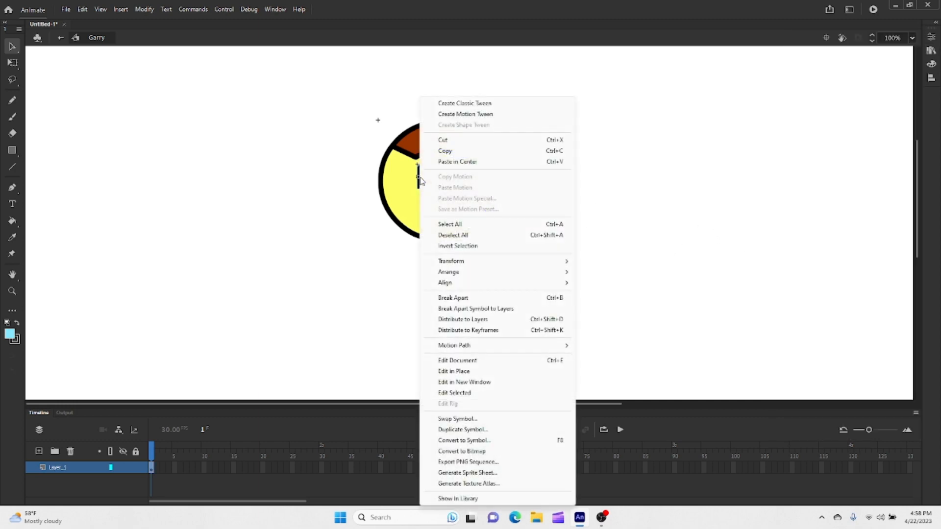
click(436, 151)
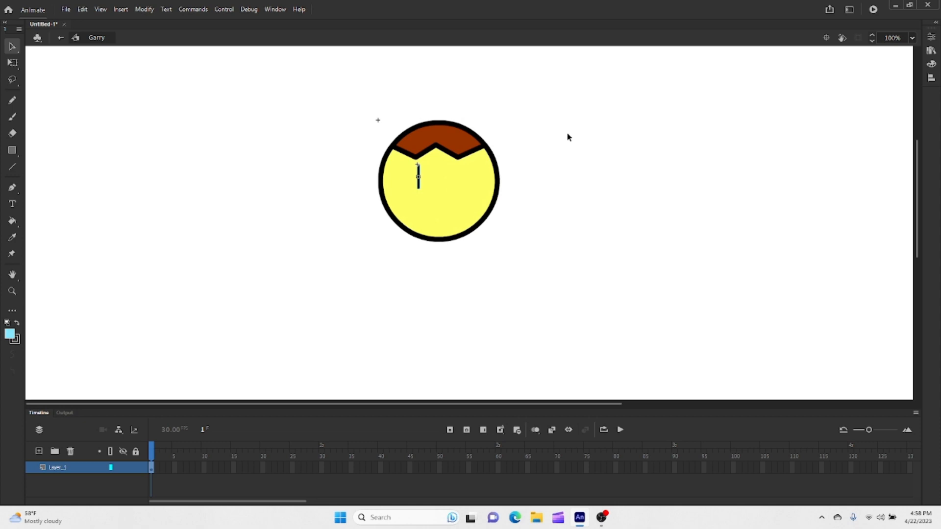
right_click(661, 113)
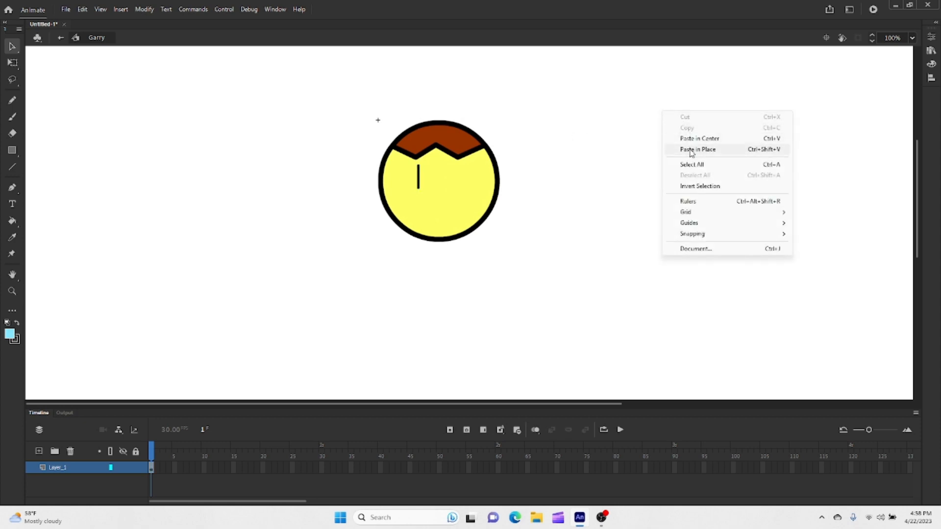
click(708, 150)
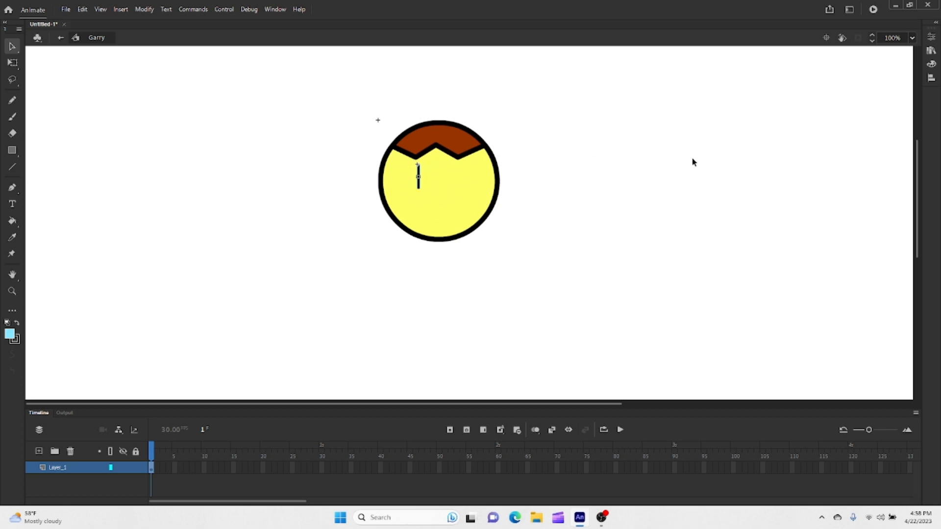
Step: Shift the pasted eye about 71 px horizontally onto the right half of the face, level with the first eye
key(shift+Right)
key(shift+Right)
key(shift+Right)
key(shift+Right)
key(shift+Right)
key(shift+Right)
key(shift+Right)
key(shift+Right)
key(Left)
key(Left)
key(Left)
key(Left)
key(Left)
key(Left)
key(Left)
key(Left)
key(Left)
Step: Nudge both eyes together 3 px to the right, then deselect them
click(418, 179)
shift+click(452, 182)
key(Right)
key(Right)
key(Right)
click(547, 303)
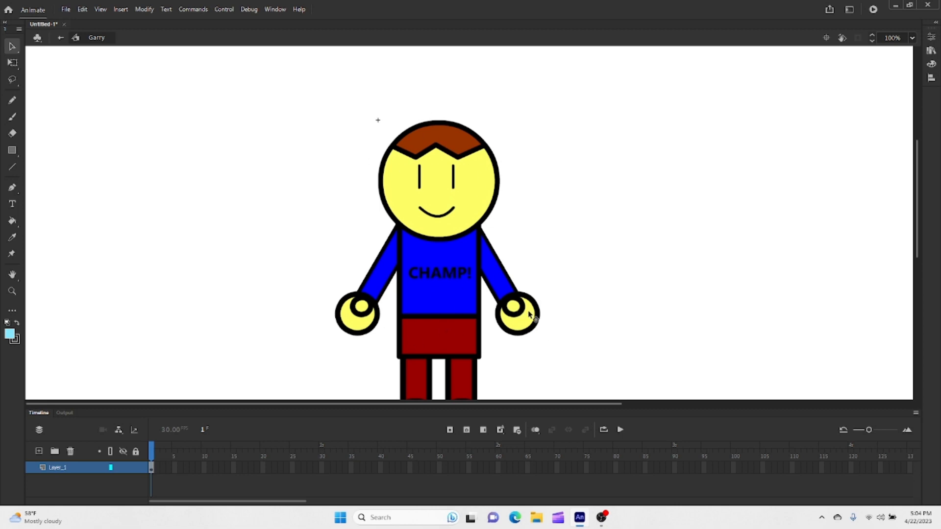
Step: Examine the assembled Garry figure by checking its legs, arms and head as separate instances
scroll(529, 315, down, 3)
click(472, 280)
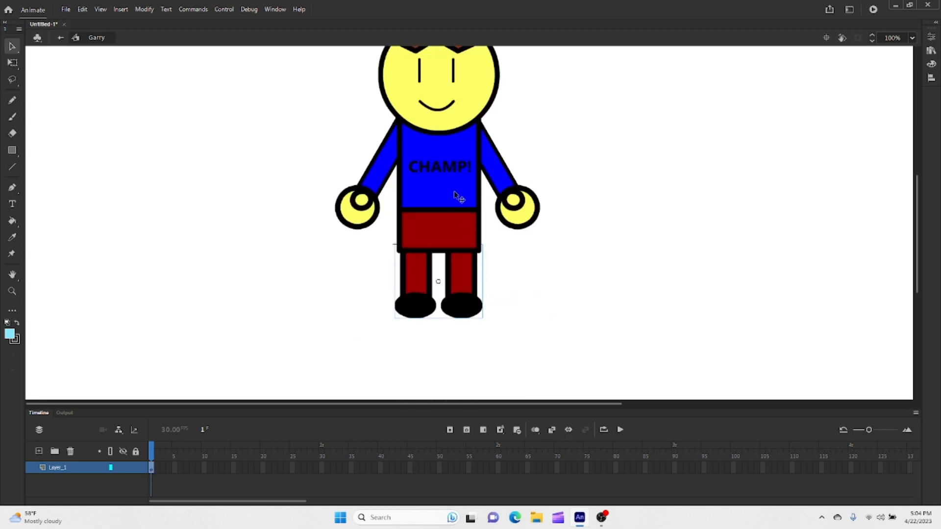
click(507, 162)
click(366, 198)
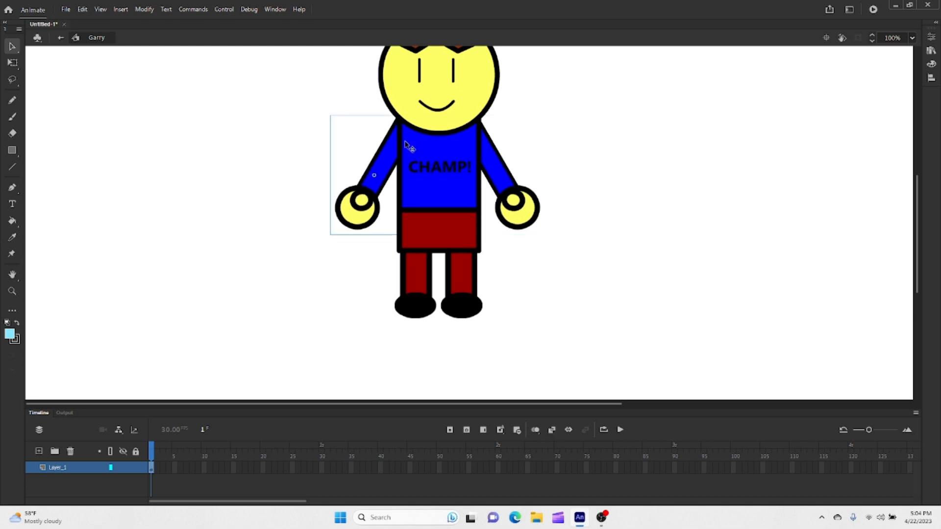
click(447, 104)
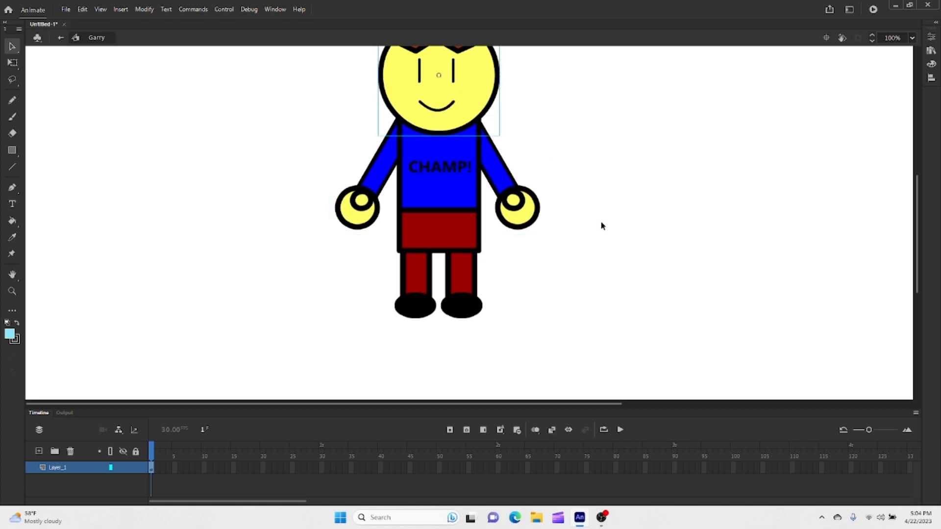
scroll(607, 250, up, 3)
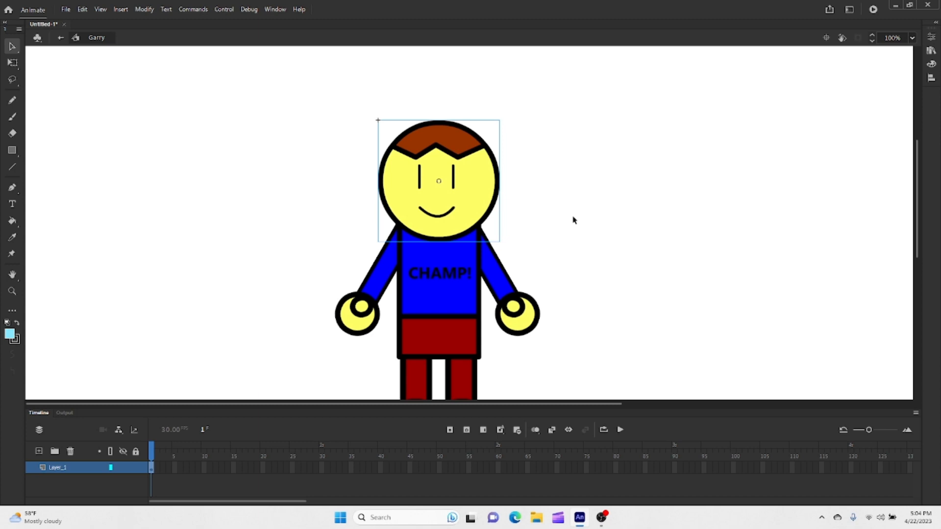
click(586, 220)
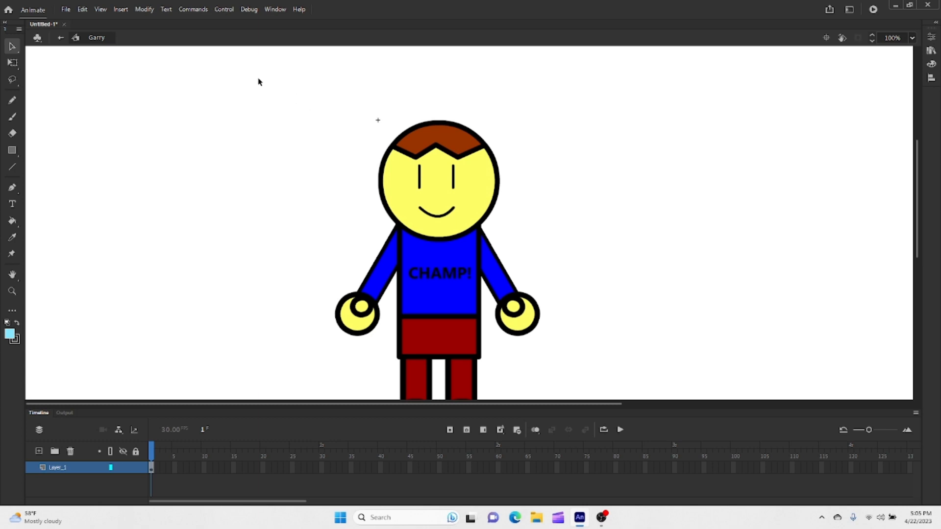
Step: Select all of Garry's body parts and distribute them to separate layers
drag(229, 74, 612, 433)
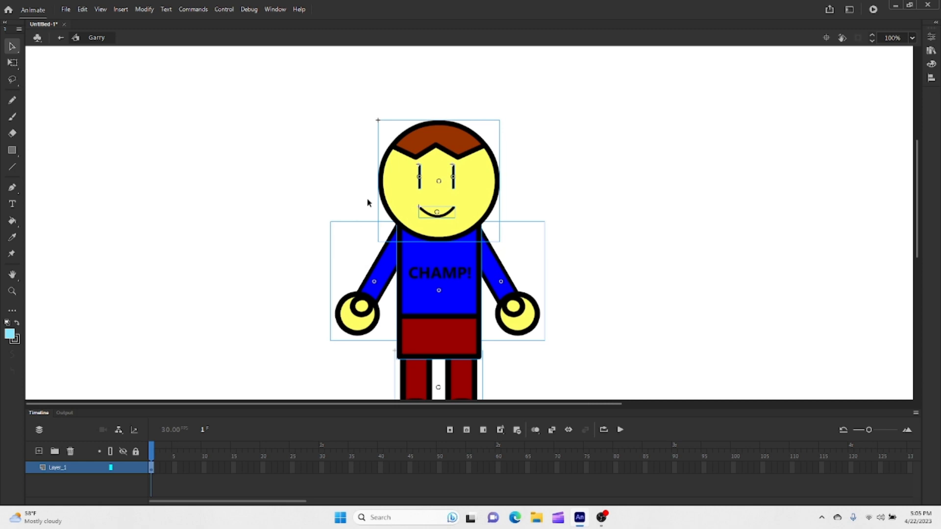
right_click(439, 198)
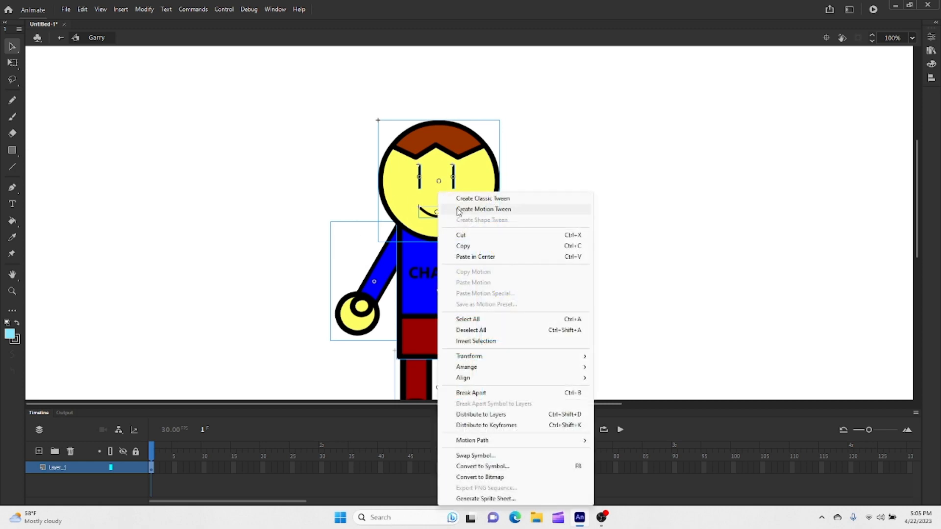
click(470, 417)
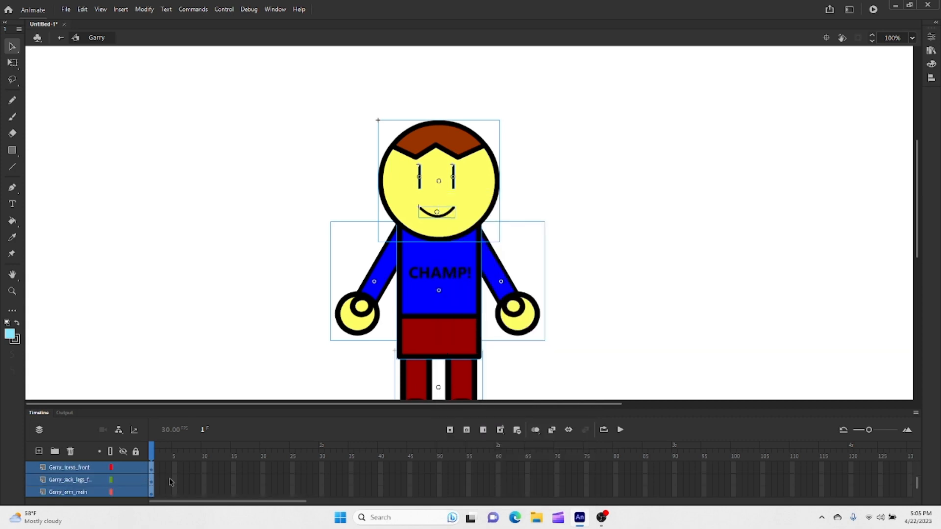
Step: Check which layers hold Garry's arms, legs and mouth
scroll(170, 482, down, 2)
click(160, 454)
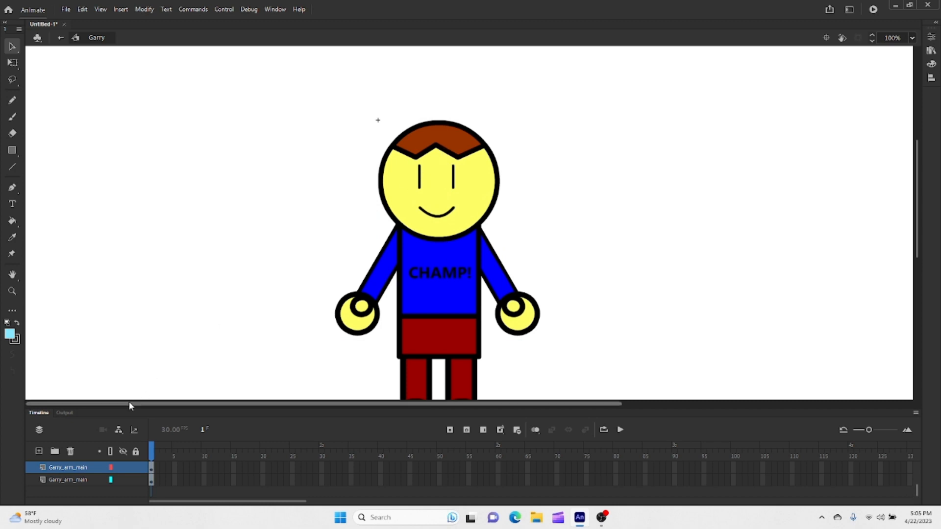
click(505, 284)
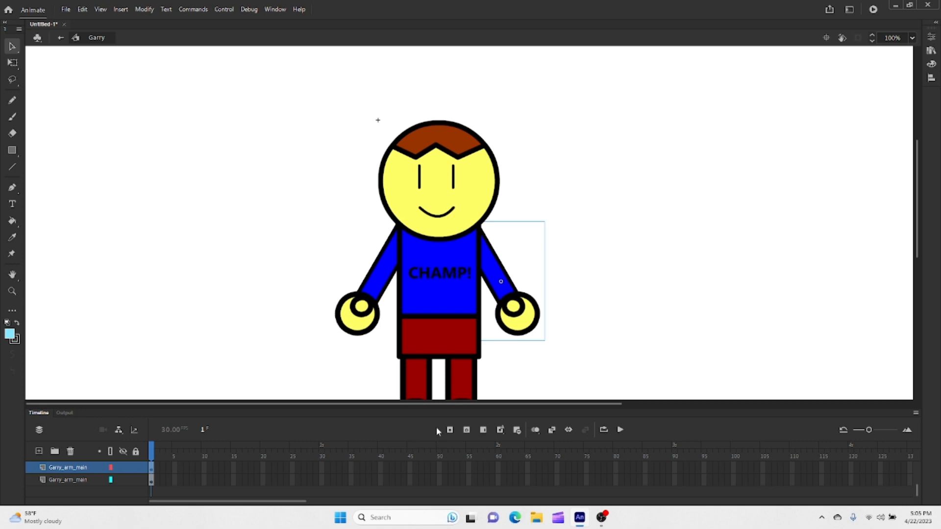
click(414, 382)
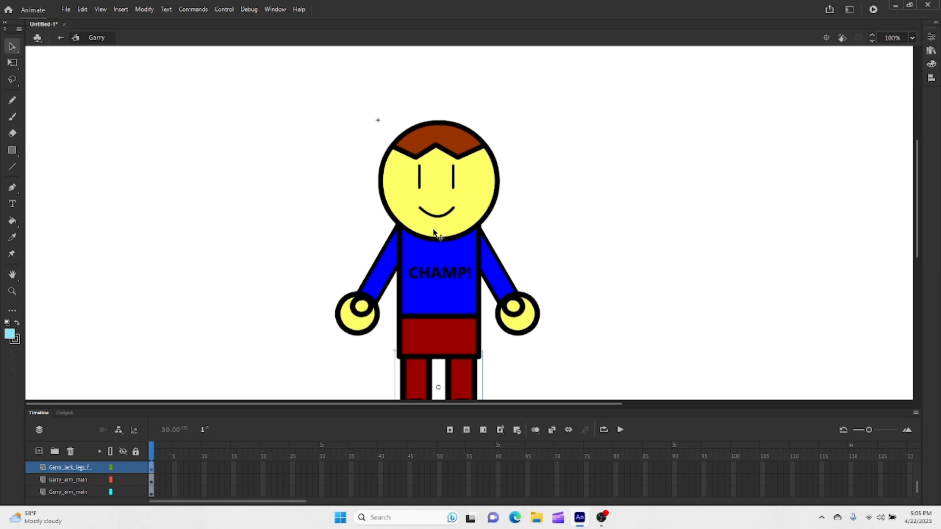
click(446, 212)
click(167, 455)
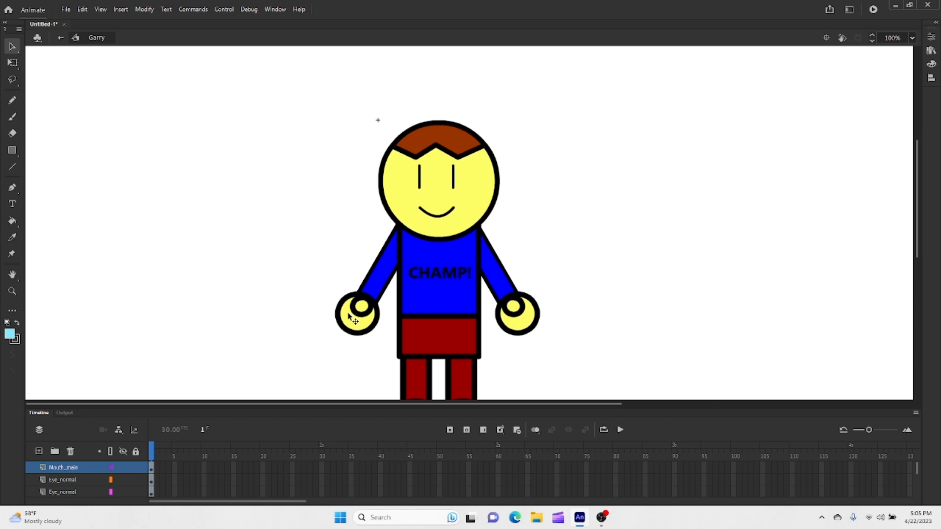
Step: Move the transformation point of the arm left of the torso to its shoulder with Free Transform, undoing the trial rotations made before and after
click(912, 37)
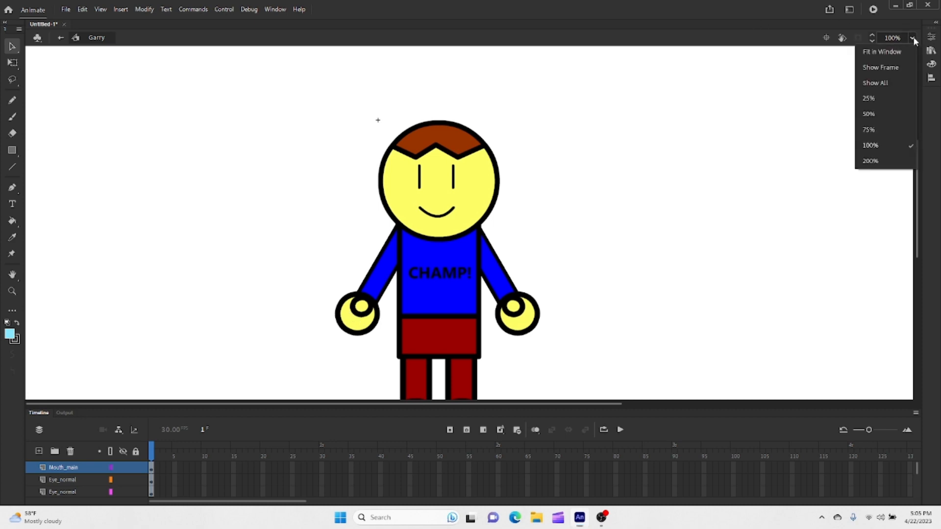
click(872, 161)
drag(411, 405, 355, 410)
scroll(605, 216, down, 5)
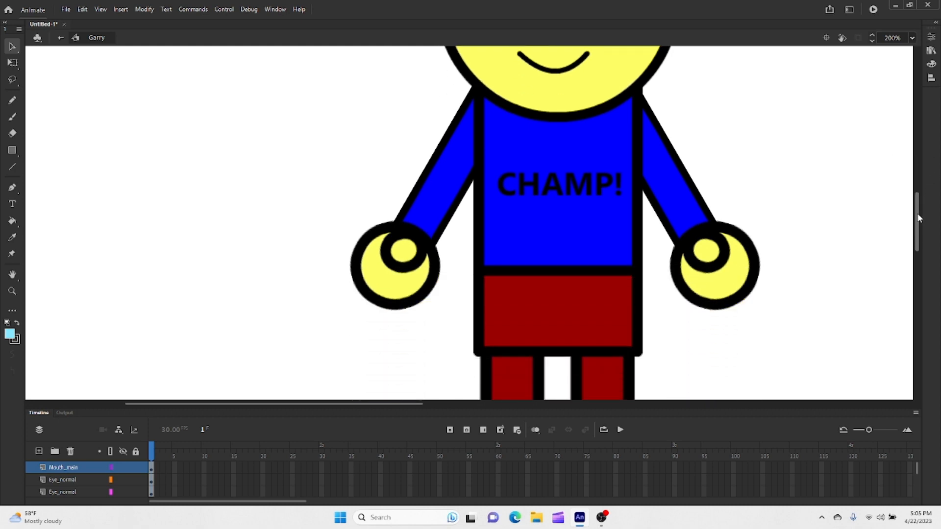
click(412, 237)
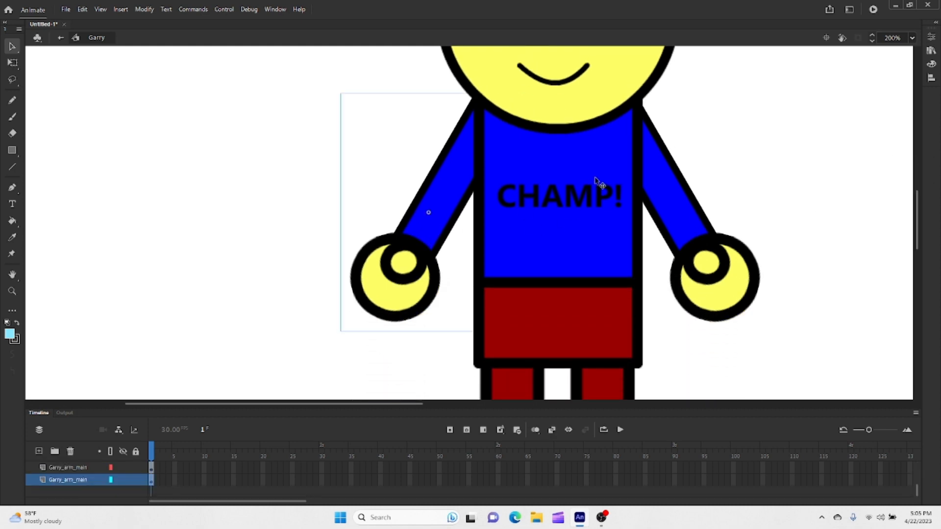
click(13, 64)
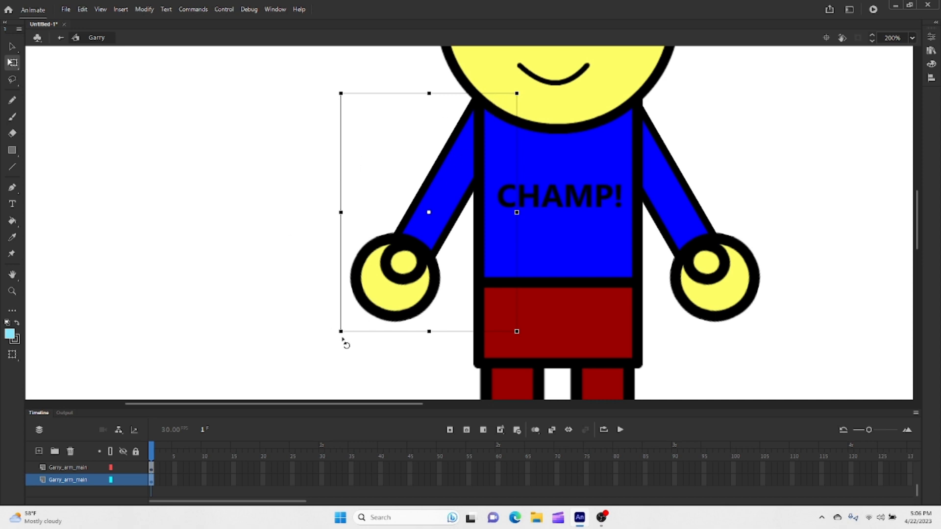
drag(342, 339, 422, 101)
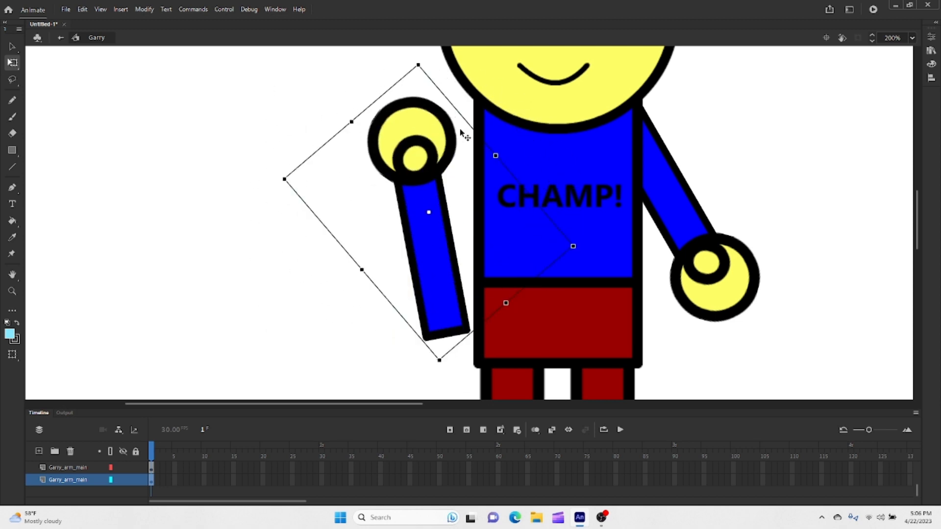
key(ctrl+z)
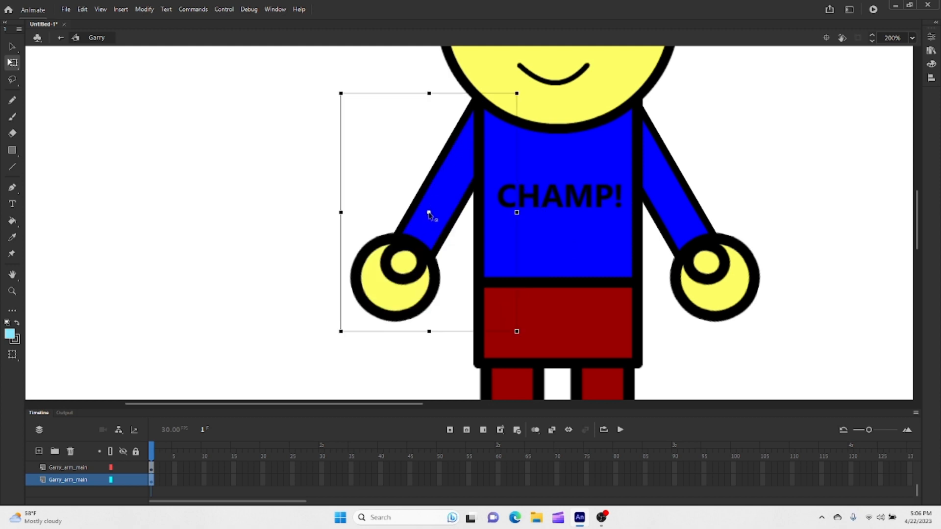
drag(429, 214, 492, 126)
drag(338, 339, 308, 242)
key(ctrl+z)
click(410, 390)
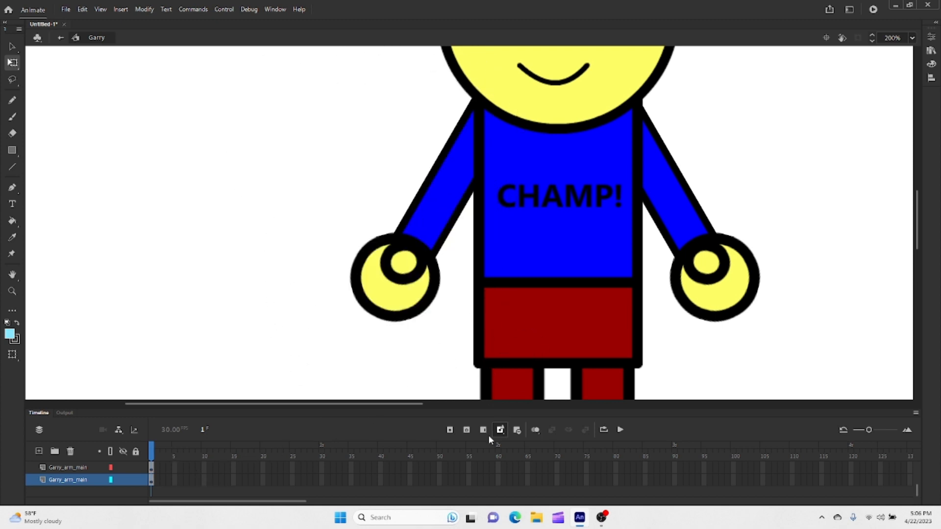
Step: Insert frames up to frame 60 on all of Garry's layers
scroll(495, 475, up, 3)
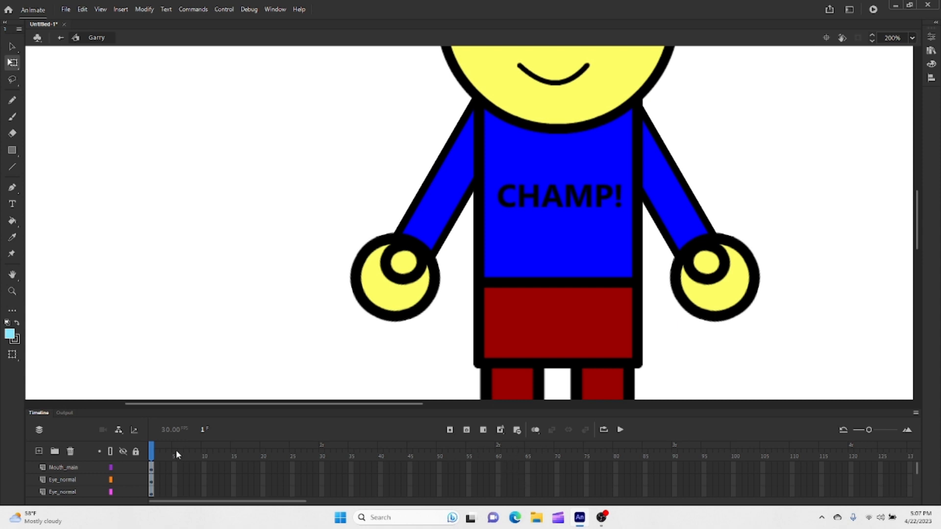
click(498, 467)
mouse_move(497, 466)
mouse_down()
mouse_move(500, 507)
mouse_move(498, 468)
mouse_up()
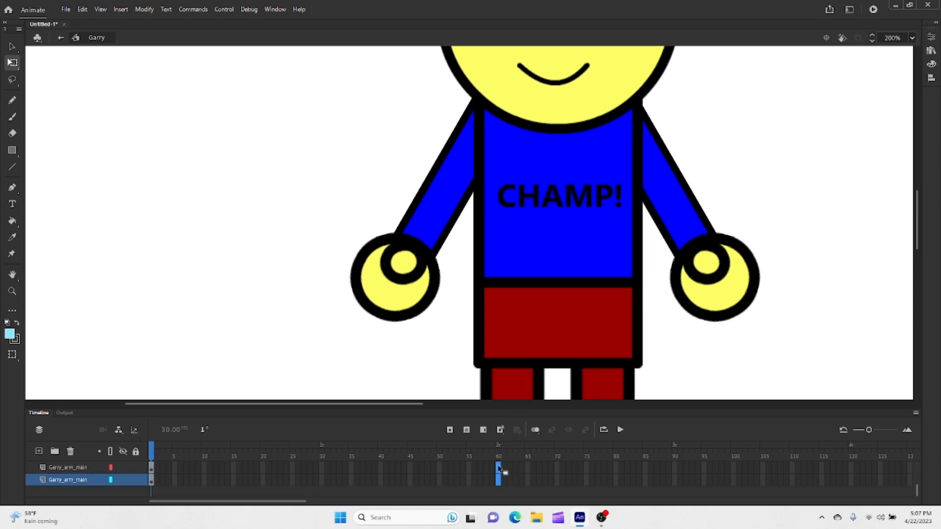
right_click(498, 468)
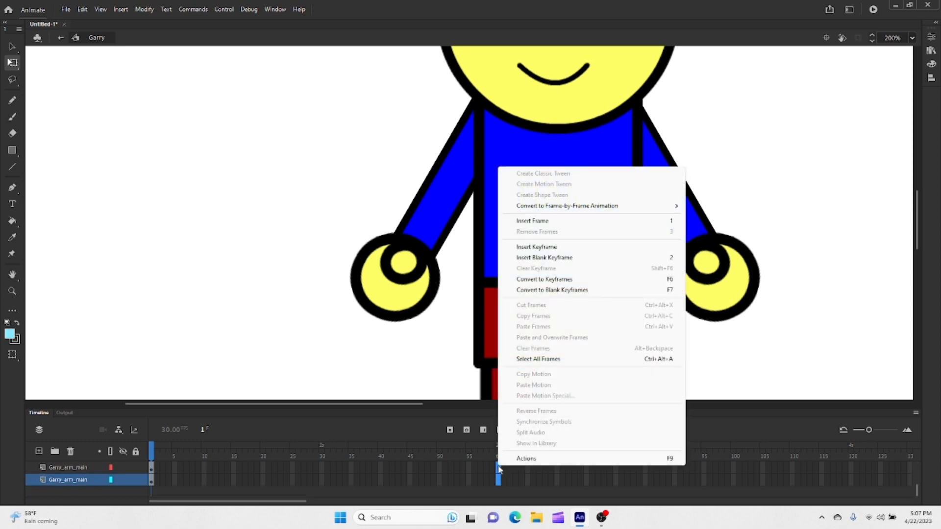
click(531, 221)
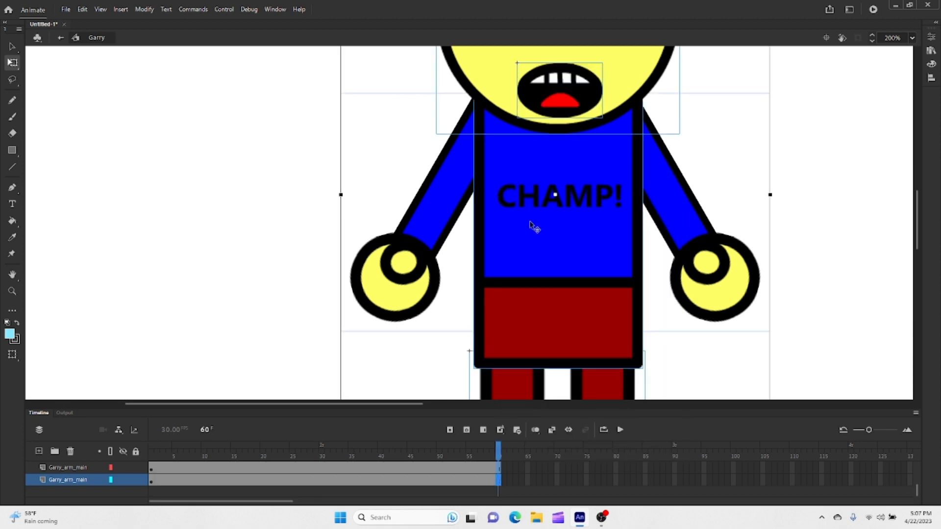
Step: Insert a keyframe at frame 10 on the layer of the arm left of the torso
scroll(215, 468, up, 3)
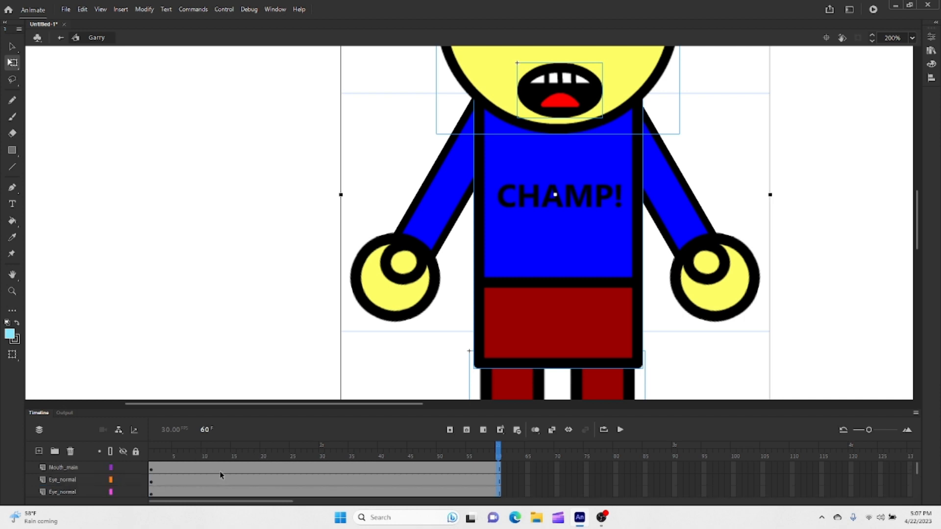
drag(195, 454, 148, 470)
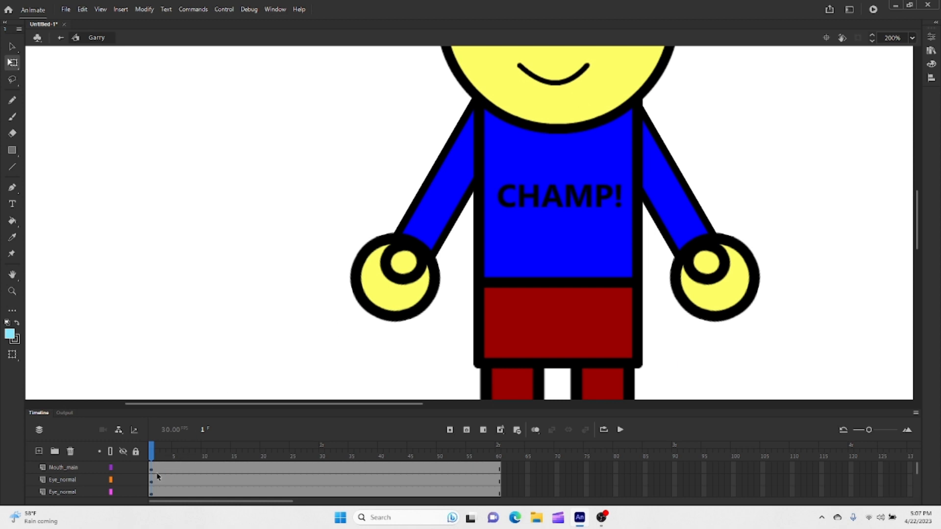
click(203, 451)
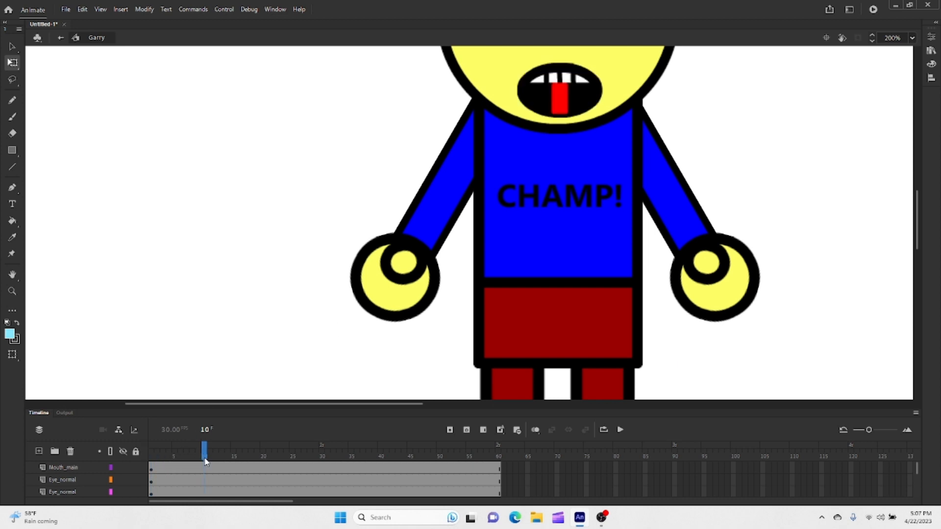
click(425, 252)
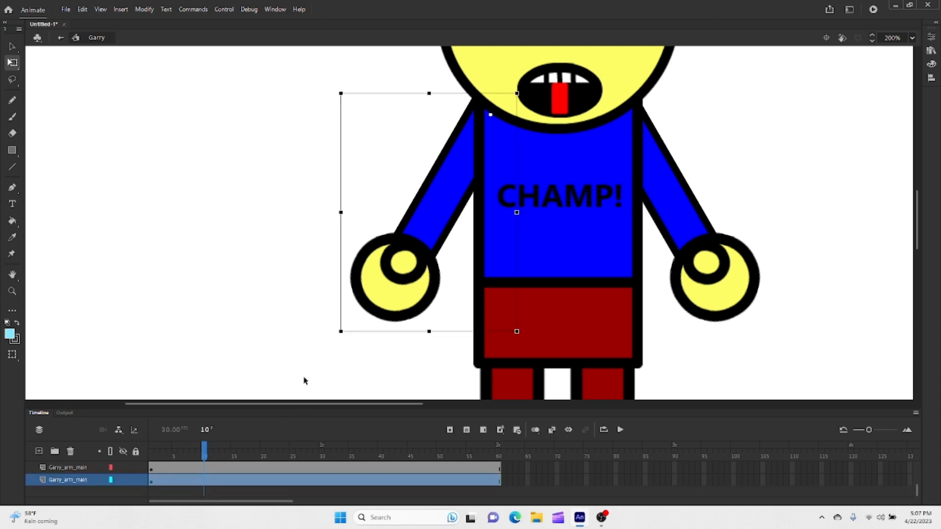
right_click(205, 483)
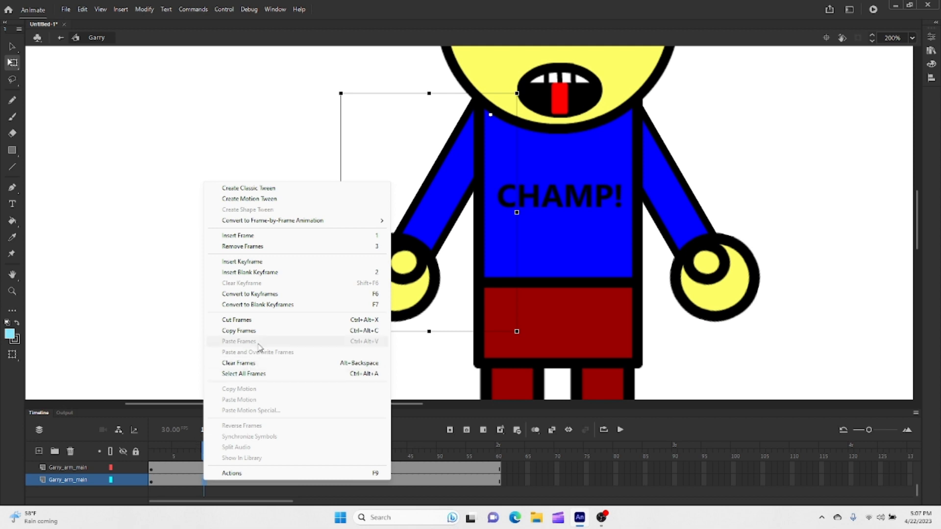
click(264, 267)
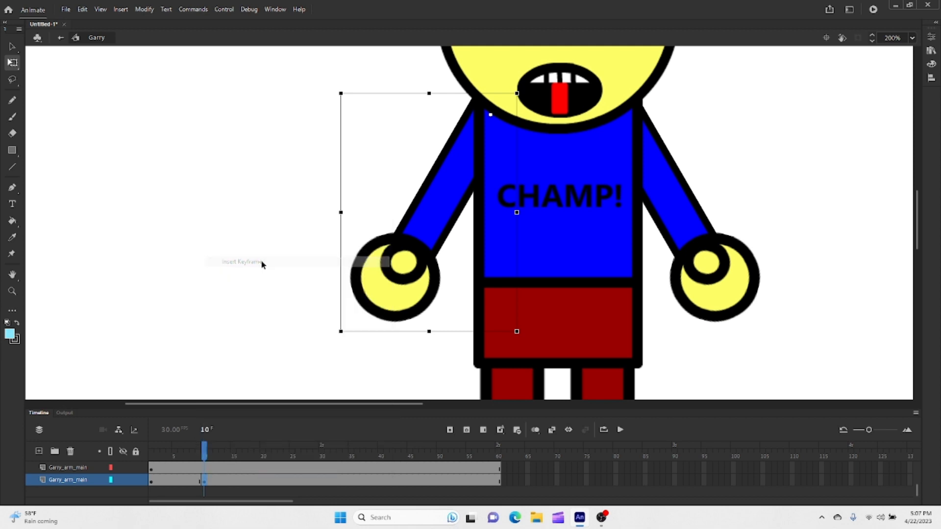
click(205, 458)
drag(205, 458, 204, 458)
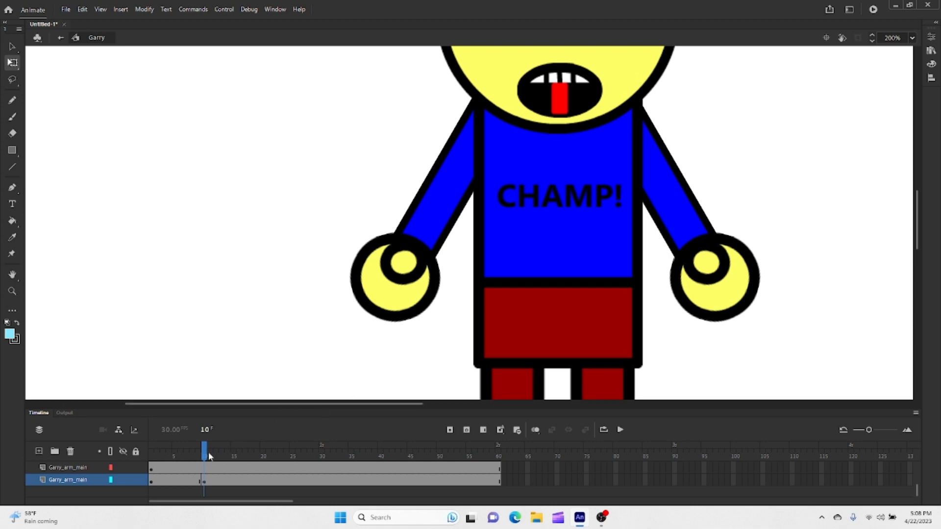
Step: Add a keyframe at frame 20 for the same arm and rotate it about the shoulder until the hand is raised beside the head
drag(206, 457, 265, 459)
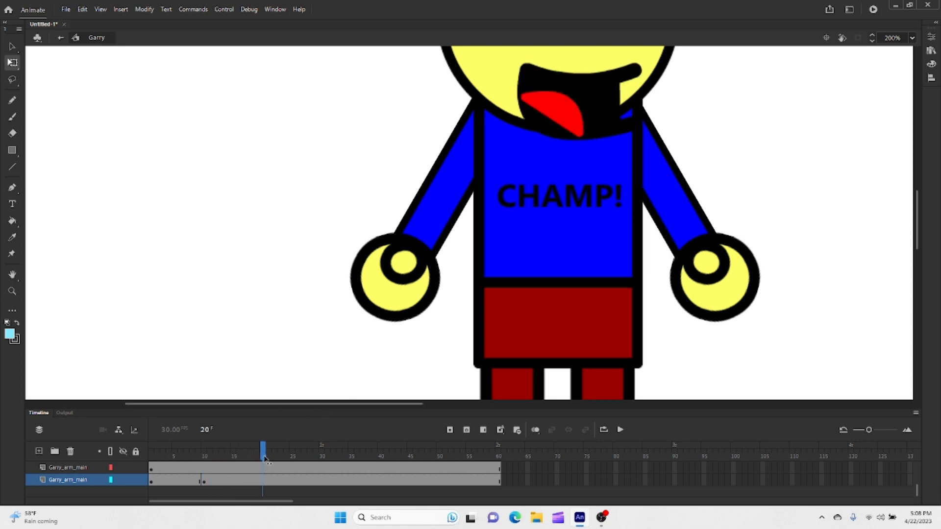
click(262, 485)
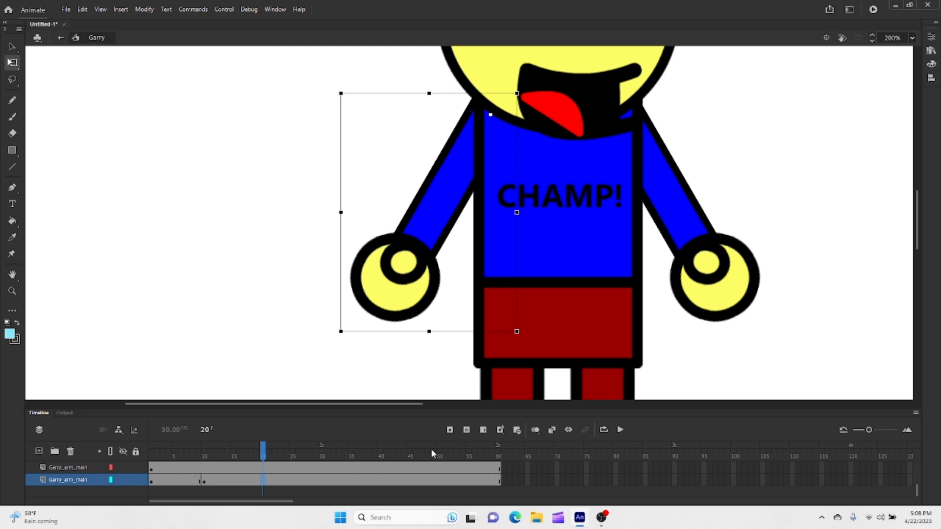
click(450, 430)
scroll(351, 381, up, 3)
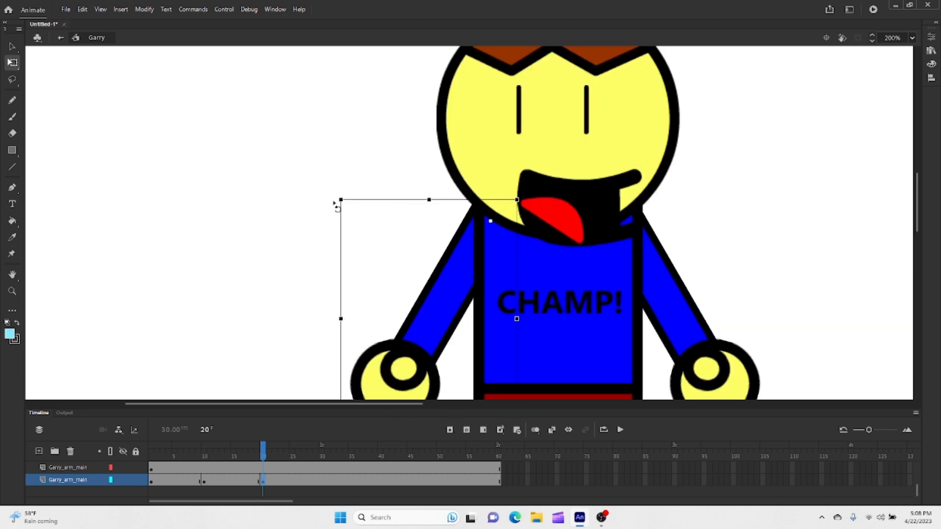
drag(336, 205, 510, 95)
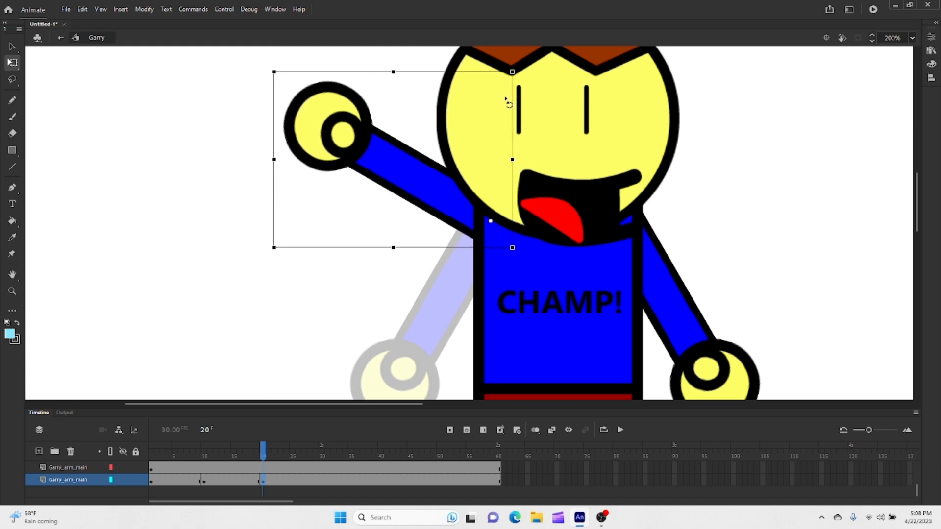
click(214, 297)
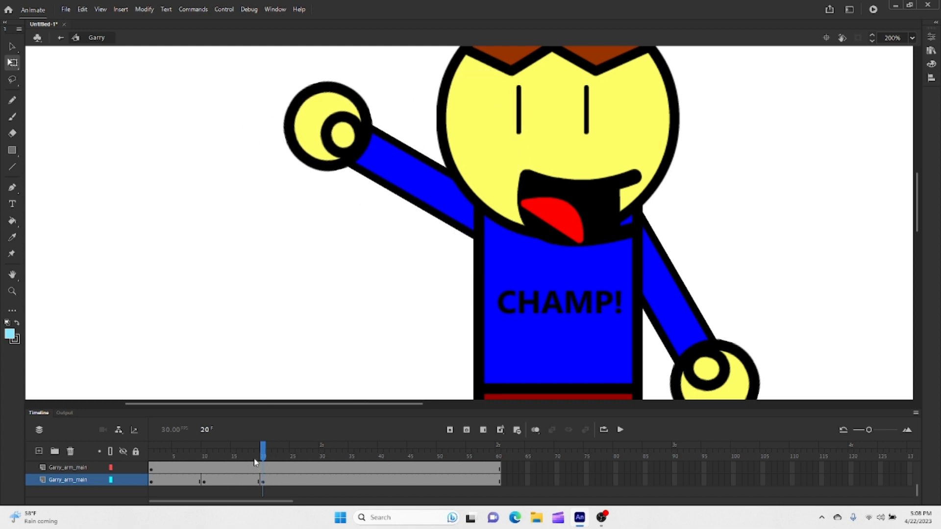
Step: Add a keyframe at frame 25 for the raised arm and rotate it down to roughly horizontal
drag(267, 459, 292, 459)
click(293, 477)
click(449, 431)
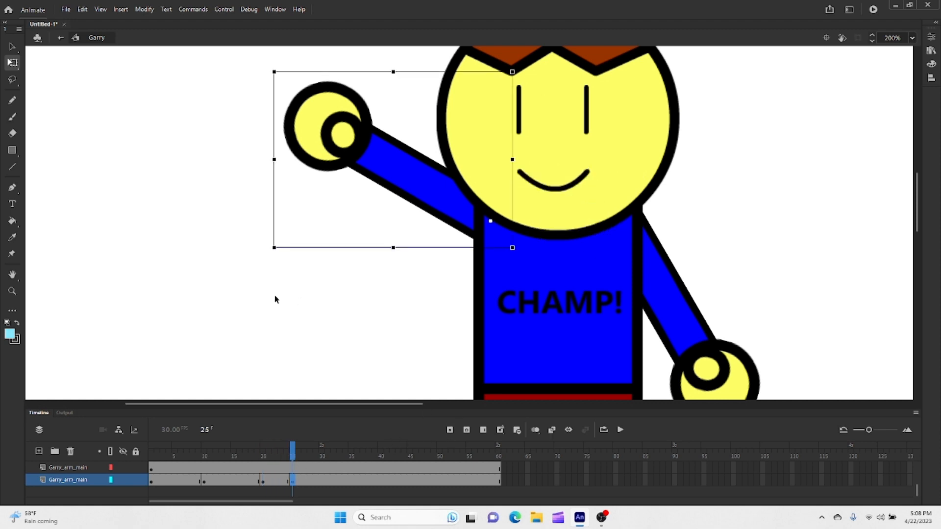
drag(267, 253, 304, 365)
Step: Add a keyframe at frame 30 for the horizontal arm and rotate it back up beside the head
drag(302, 464, 321, 458)
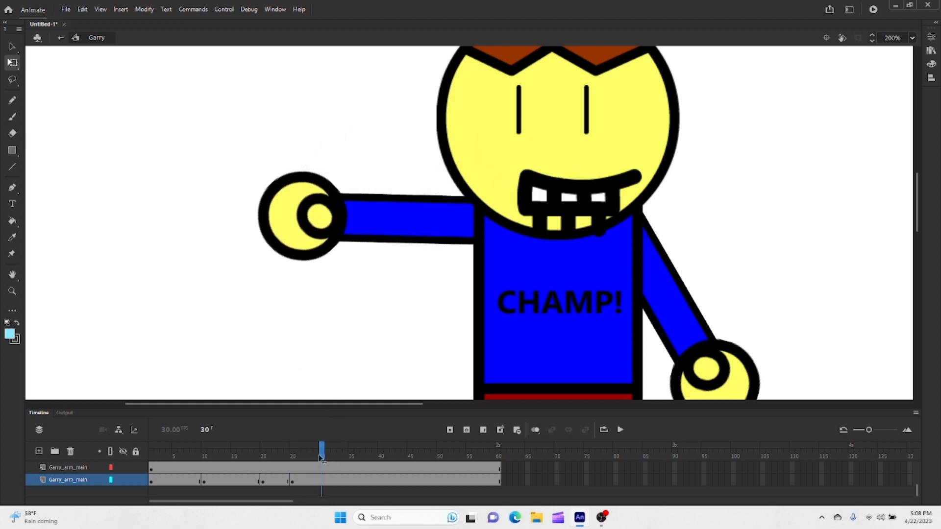
click(320, 480)
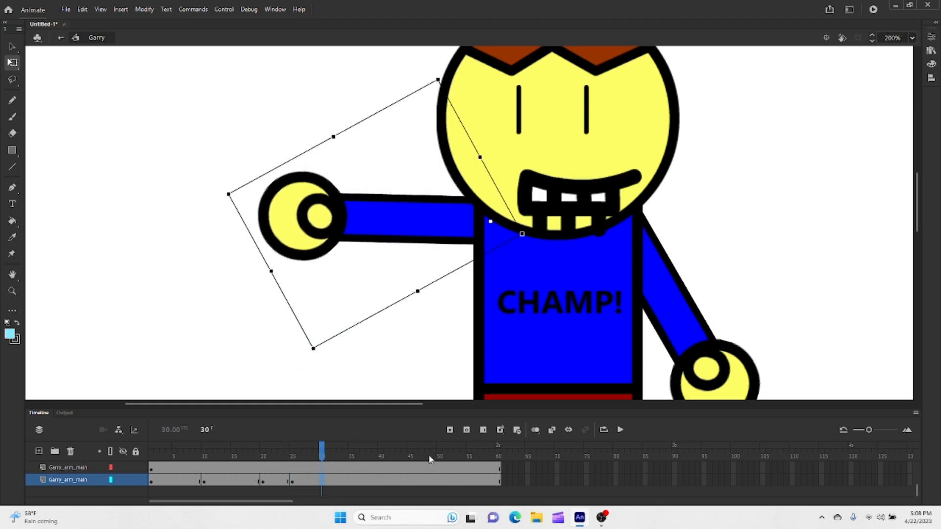
click(445, 430)
drag(315, 356, 262, 256)
click(291, 335)
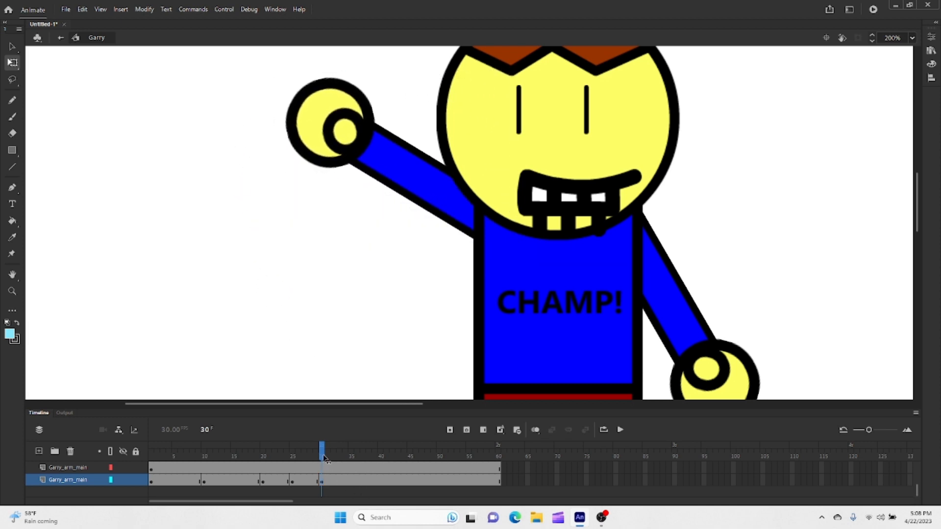
Step: Add a keyframe at frame 40 for the arm and rotate it back down to its resting pose beside the torso
drag(324, 458, 380, 459)
click(380, 481)
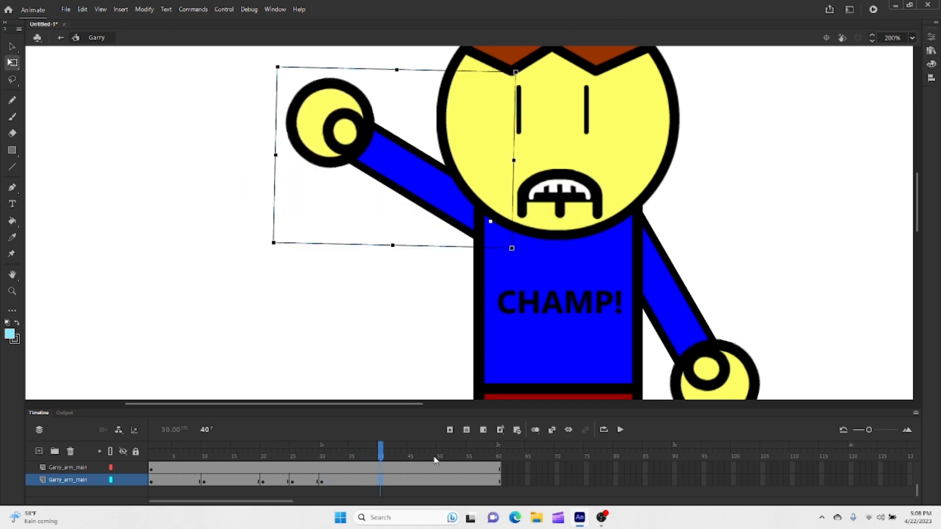
click(449, 431)
drag(273, 66, 316, 462)
click(191, 363)
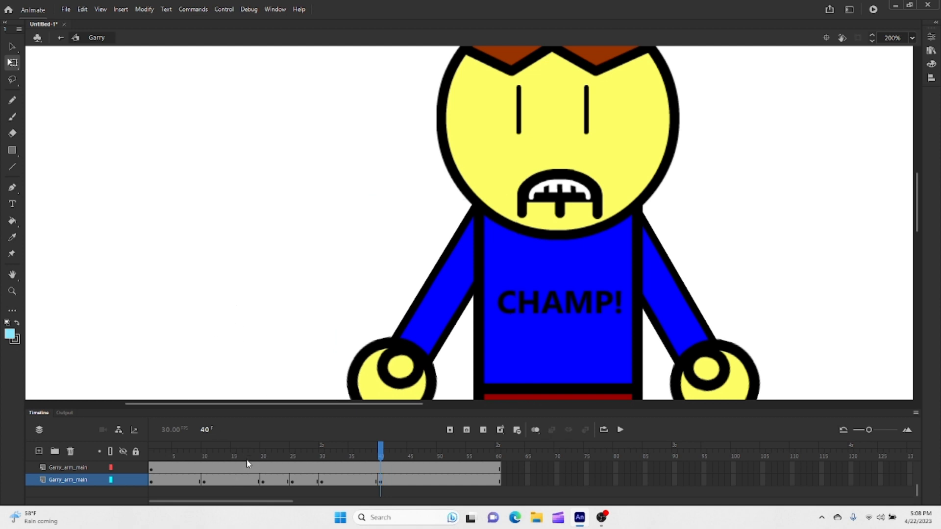
Step: Play the arm's keyframed wave from the start of the timeline to check the untweened motion
drag(247, 463, 149, 461)
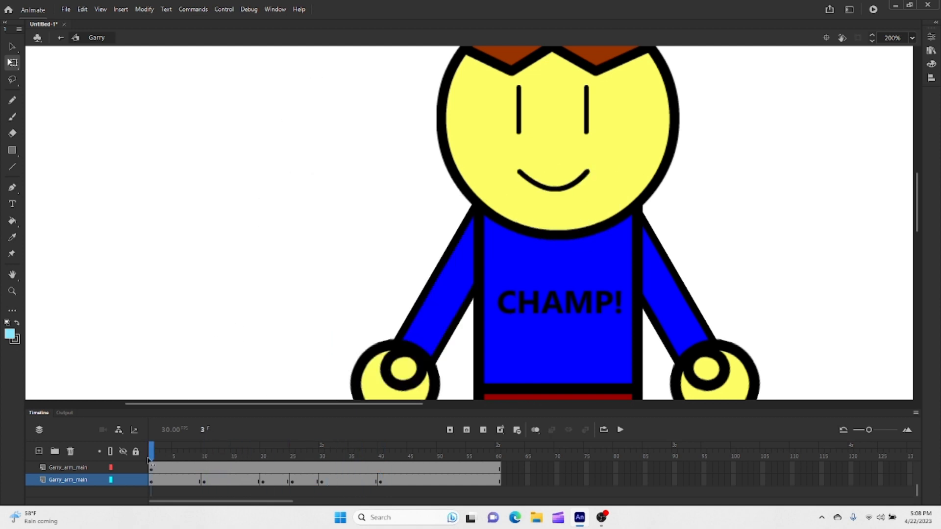
key(Return)
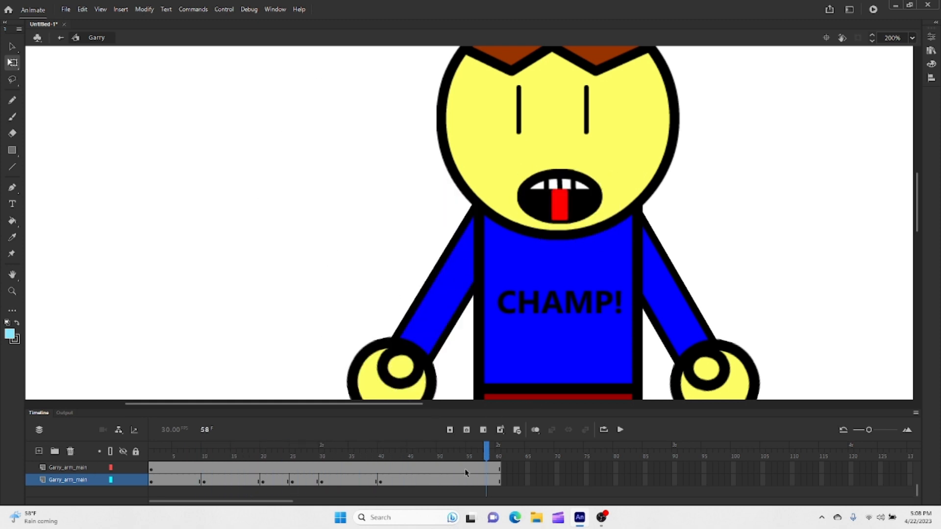
drag(244, 457, 293, 482)
Step: Create classic tweens across frames 10 to 39 on the waving arm's layer
drag(205, 479, 376, 480)
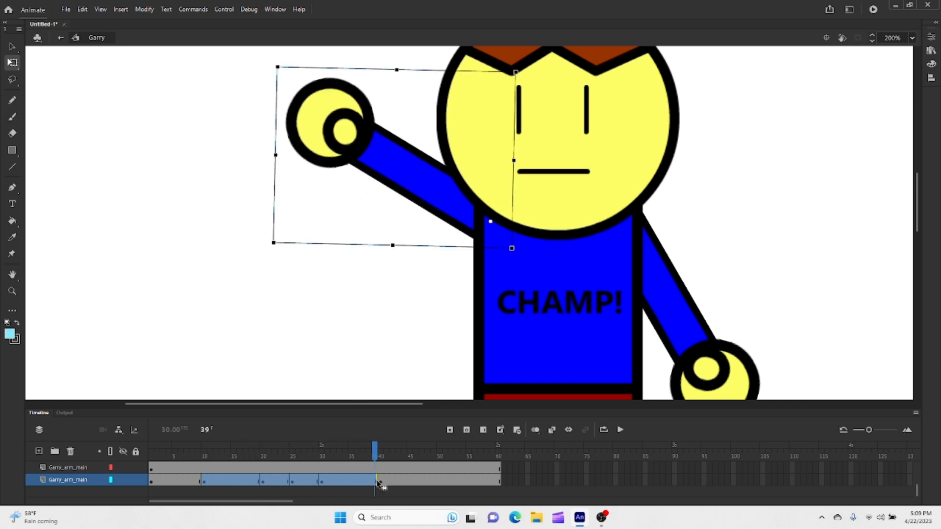
right_click(251, 482)
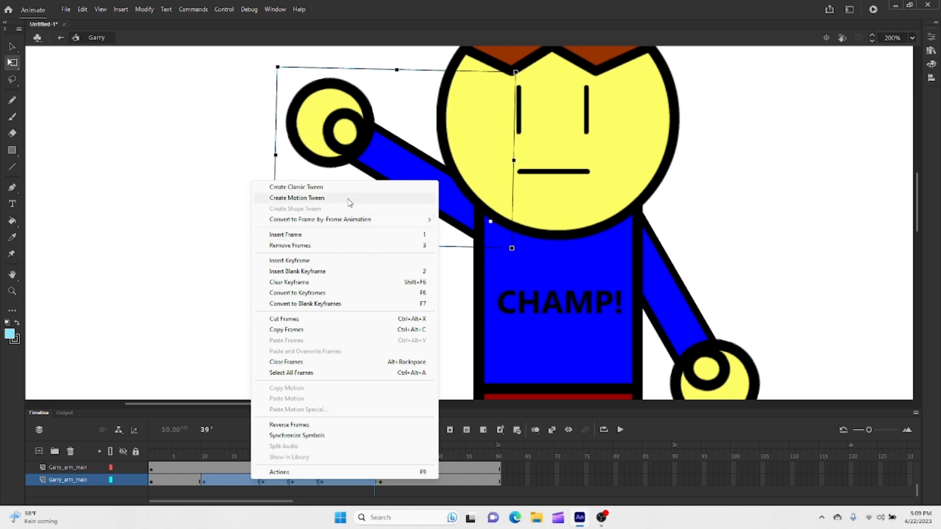
click(297, 189)
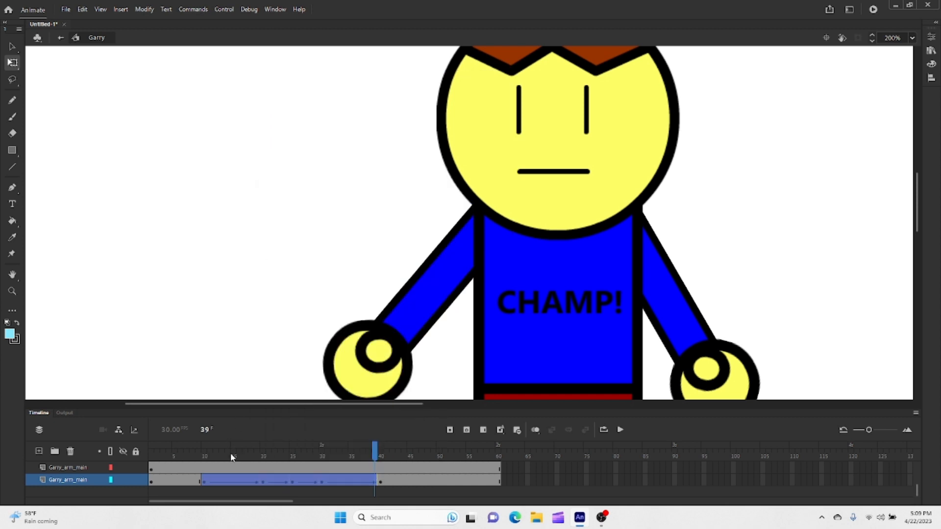
Step: Play back the tweened arm wave and review its keyframes between frames 10 and 40, ending at frame 1
drag(232, 457, 189, 453)
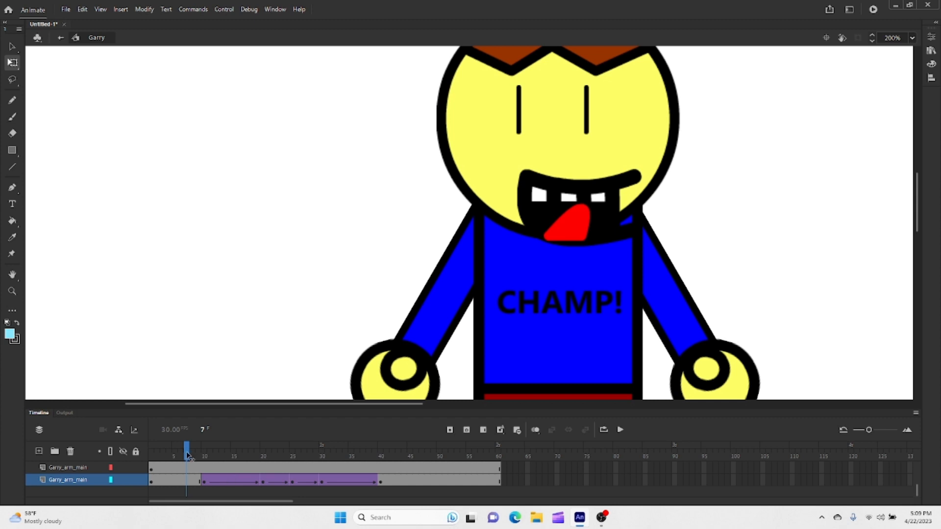
key(Return)
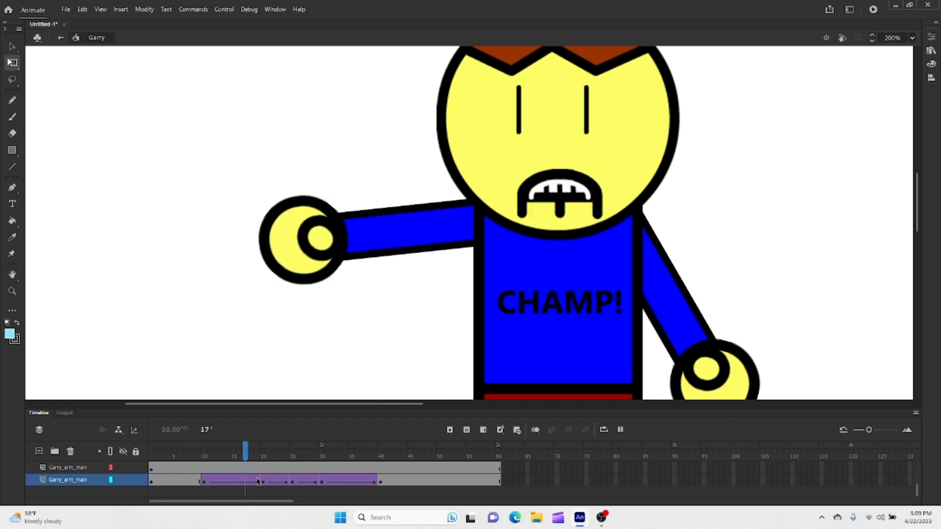
key(Return)
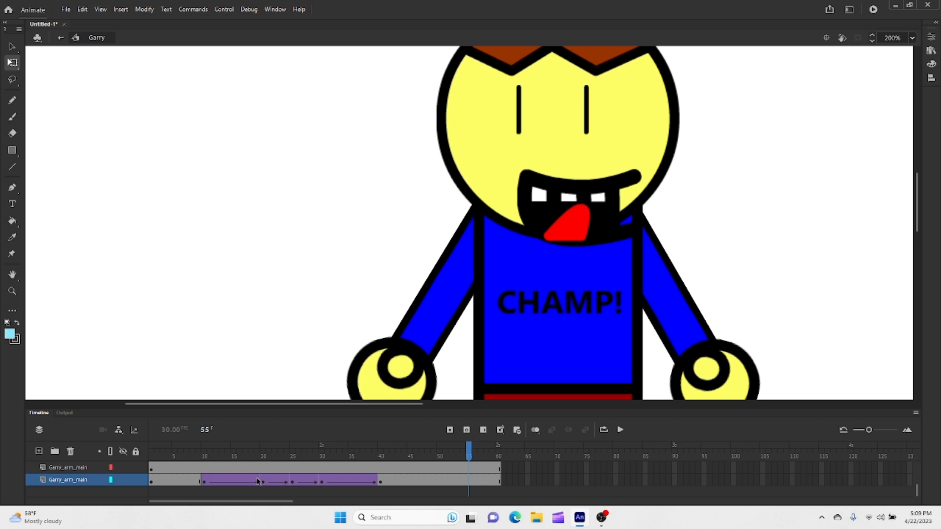
drag(220, 465, 384, 463)
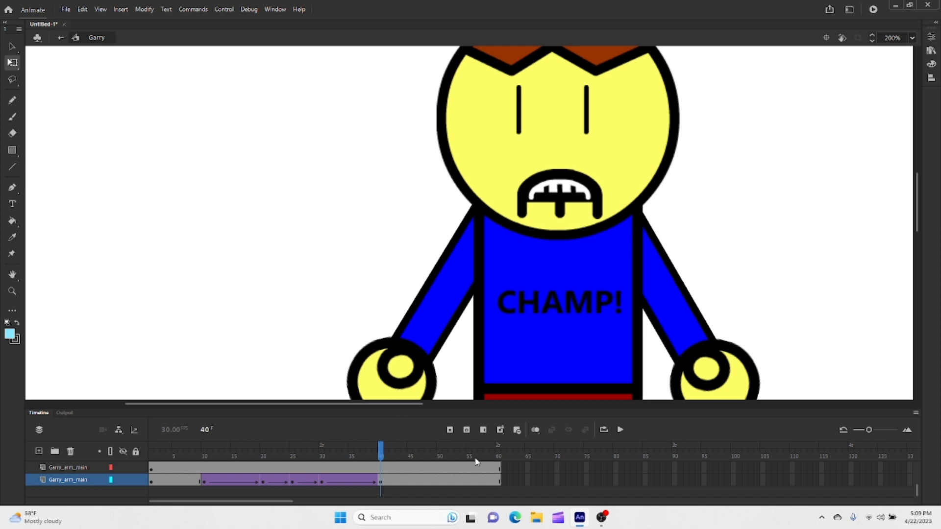
click(203, 457)
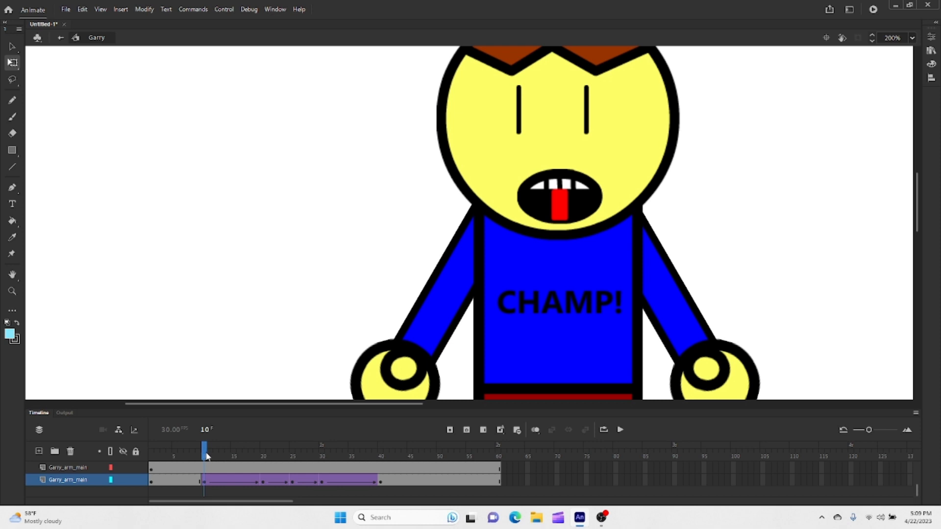
drag(206, 456, 204, 486)
click(269, 459)
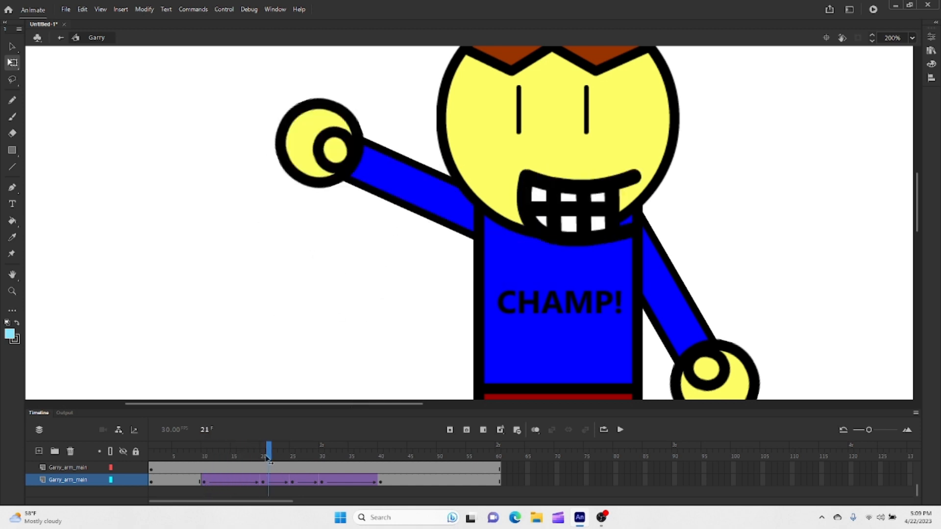
drag(269, 460, 151, 458)
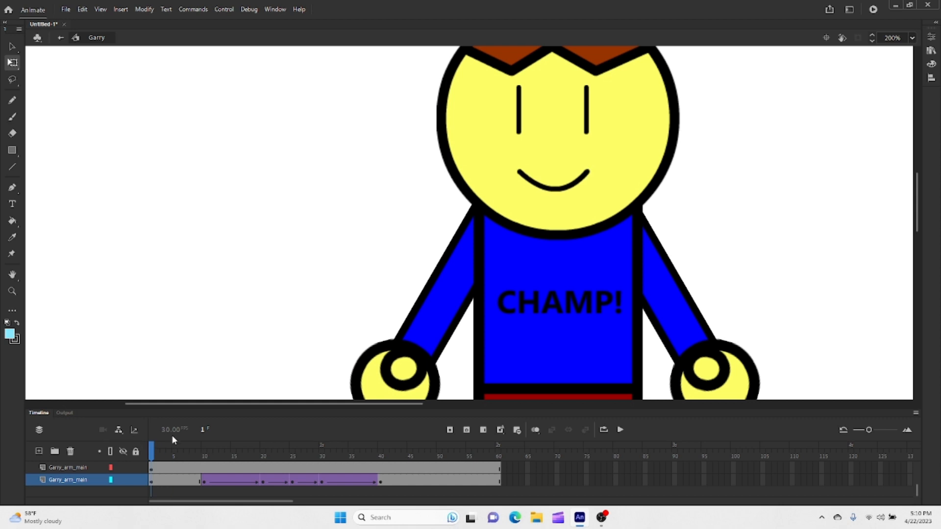
Step: Look through the mouth shapes inside the Mouth_main symbol and return to the Garry symbol
scroll(194, 472, up, 5)
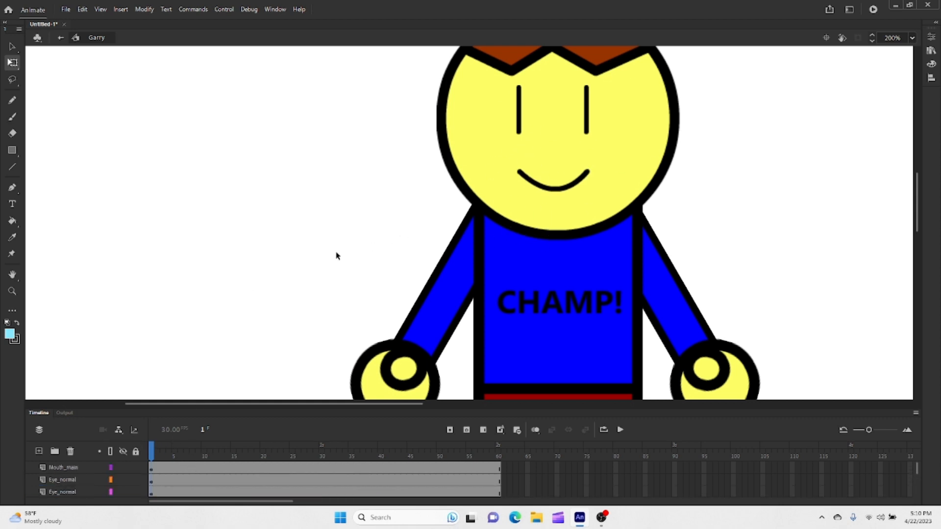
mouse_move(151, 458)
mouse_down()
mouse_move(304, 463)
mouse_move(151, 458)
mouse_up()
double_click(555, 192)
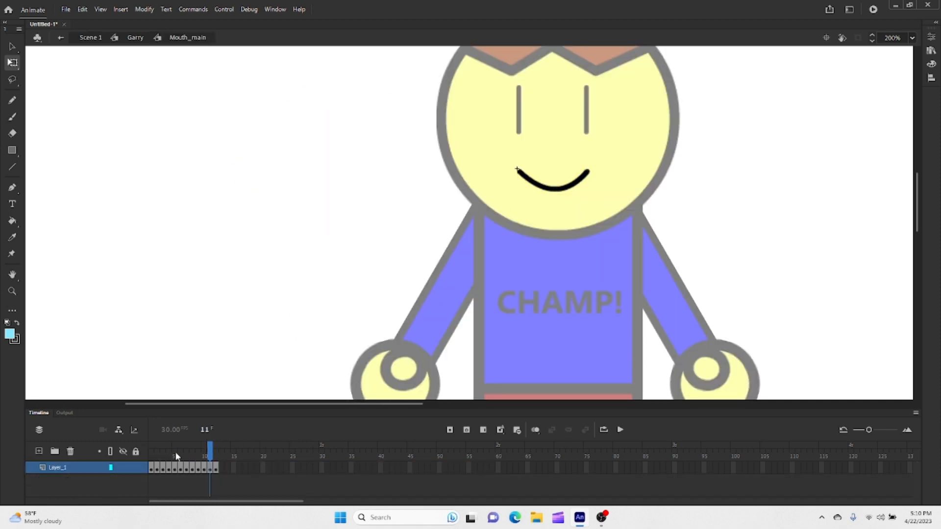
drag(176, 456, 151, 455)
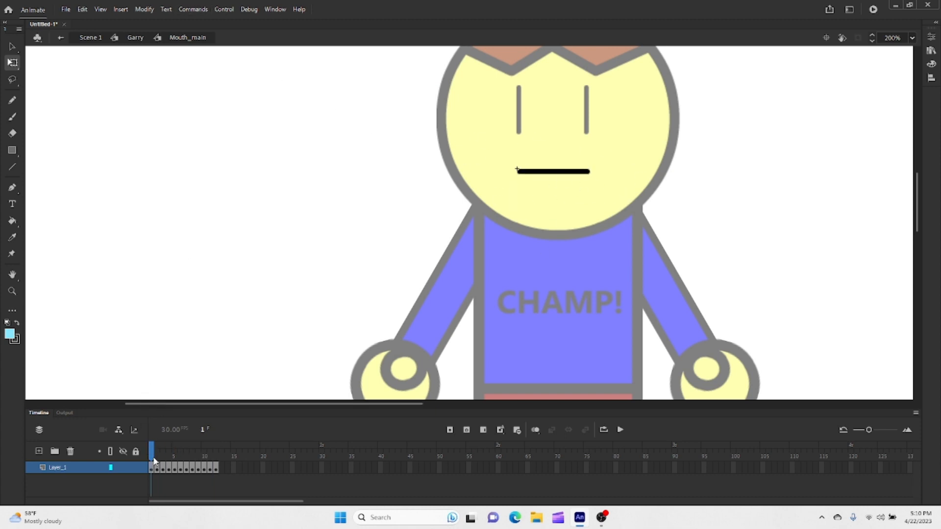
mouse_move(153, 459)
mouse_down()
mouse_move(220, 461)
mouse_move(152, 460)
mouse_up()
click(135, 37)
Step: Back in the Garry symbol, set the Mouth_main instance's looping to play a single frame
drag(159, 457, 93, 458)
click(570, 186)
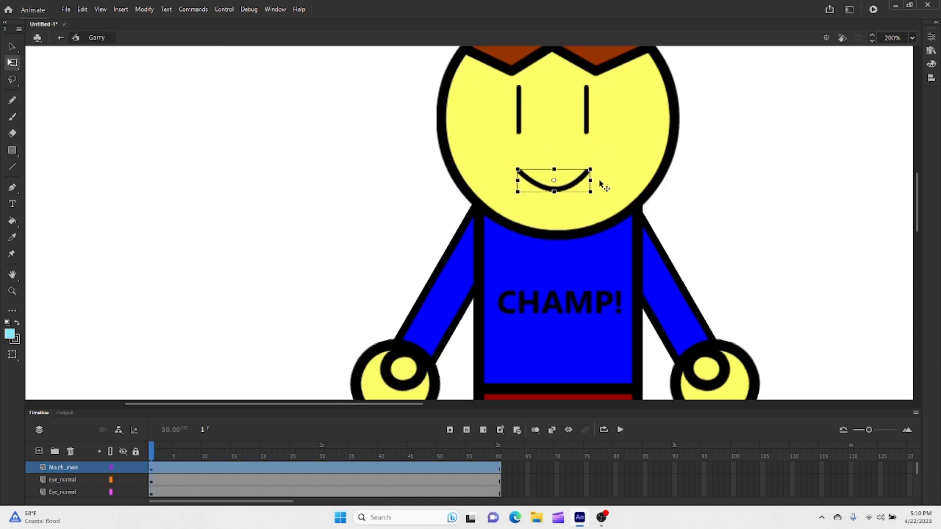
click(931, 37)
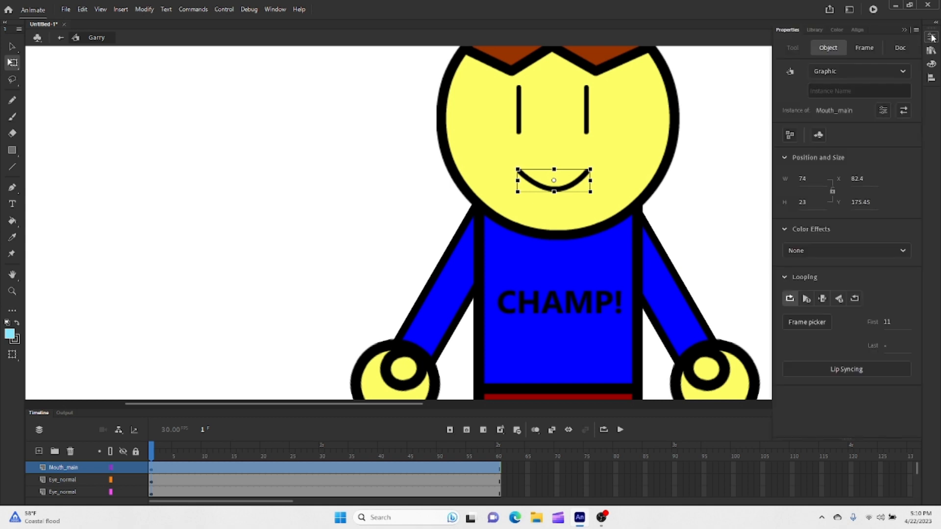
click(832, 51)
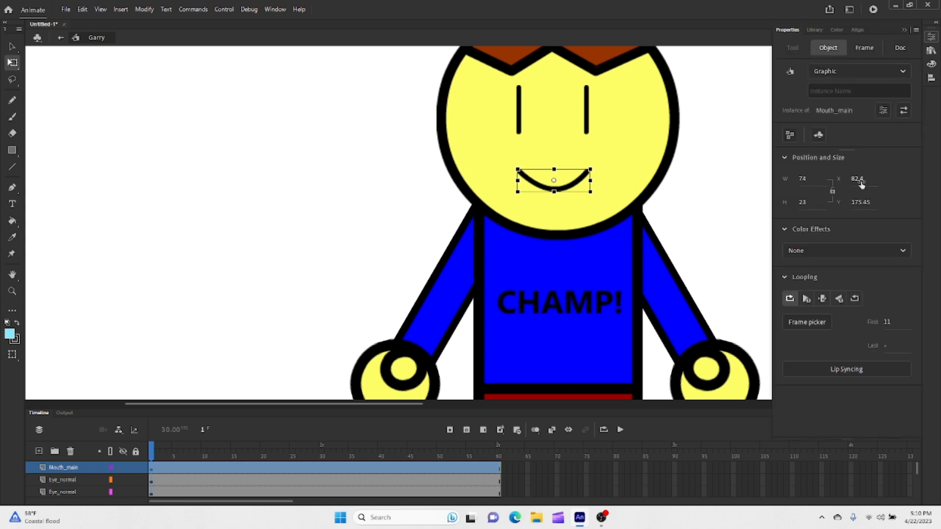
click(790, 300)
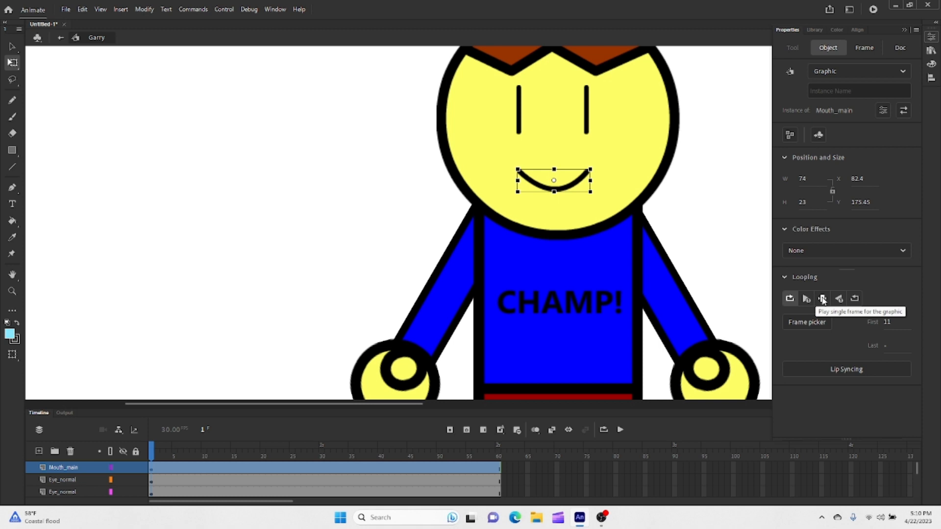
click(823, 299)
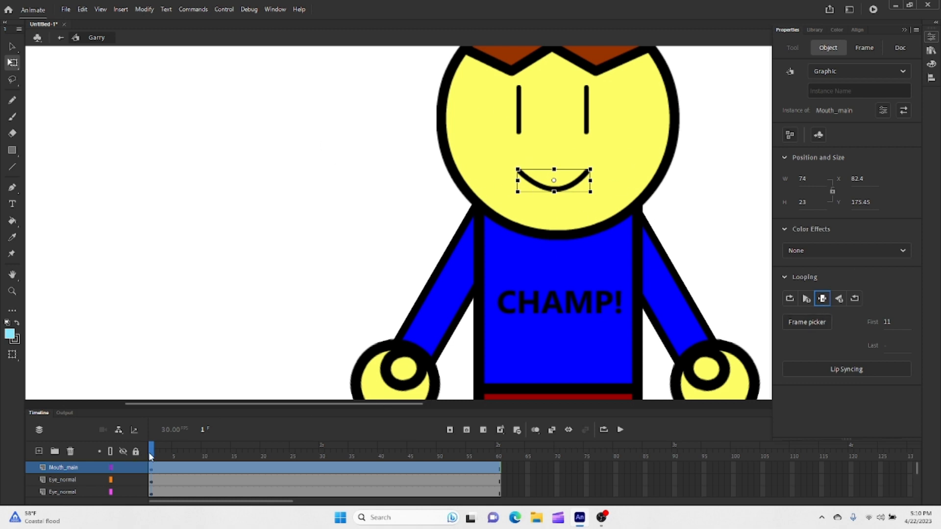
key(ctrl+F3)
drag(150, 450, 3, 452)
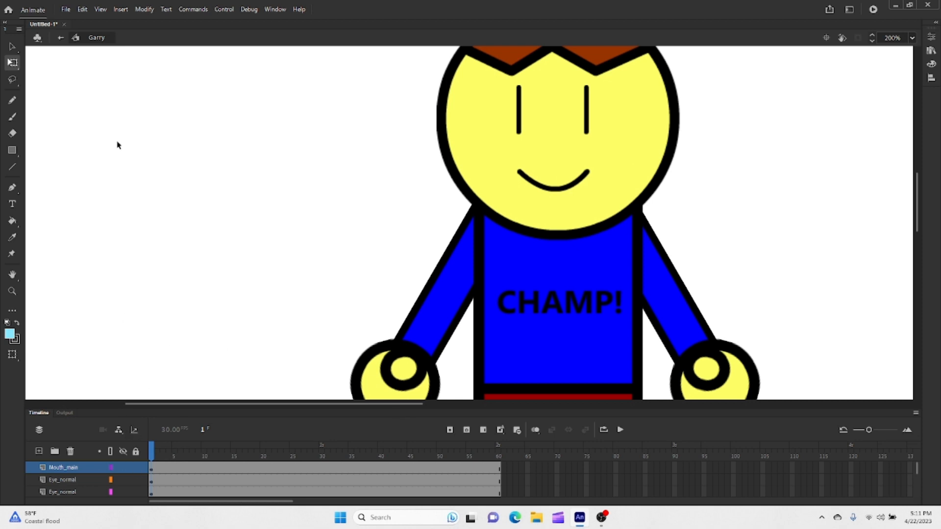
Step: Place the Garry symbol on the Scene 1 stage, scale it down to about 357 by 507, and position it near the stage's centre
click(61, 39)
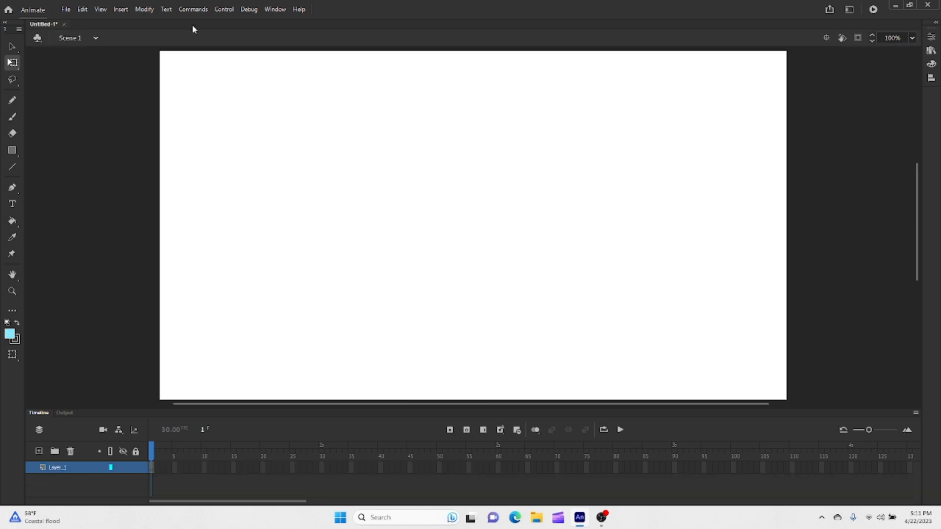
click(930, 52)
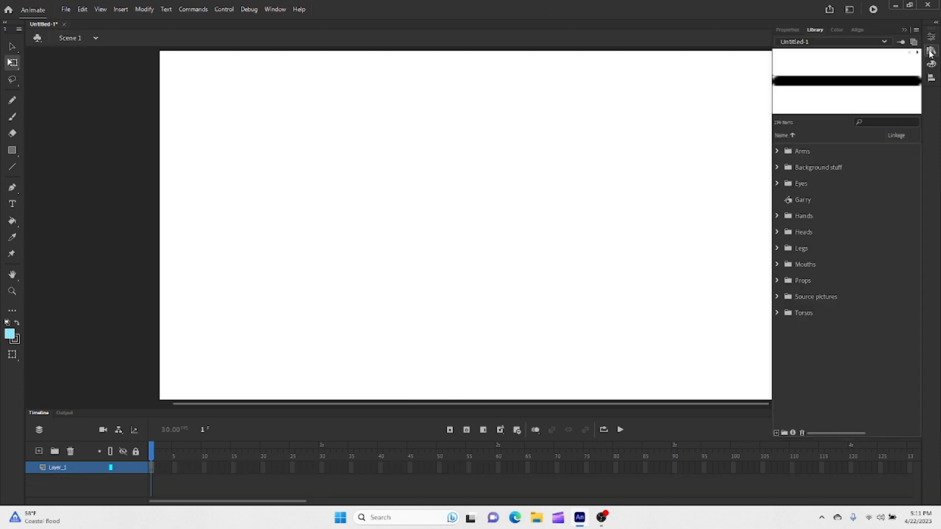
click(793, 198)
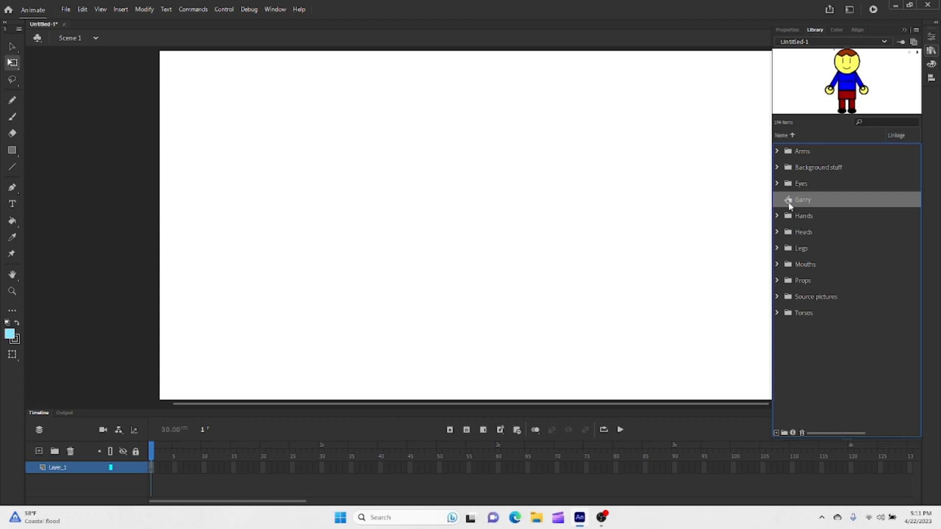
drag(789, 202, 451, 239)
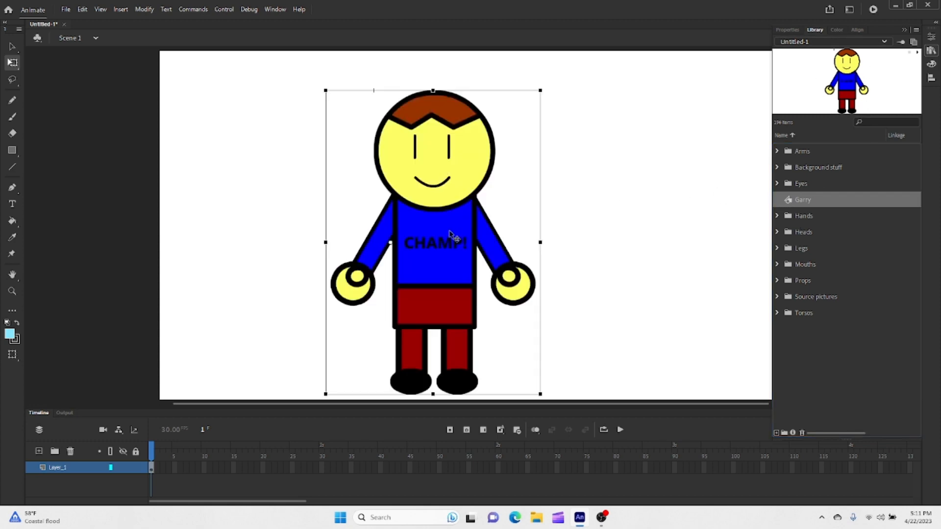
drag(450, 172, 500, 171)
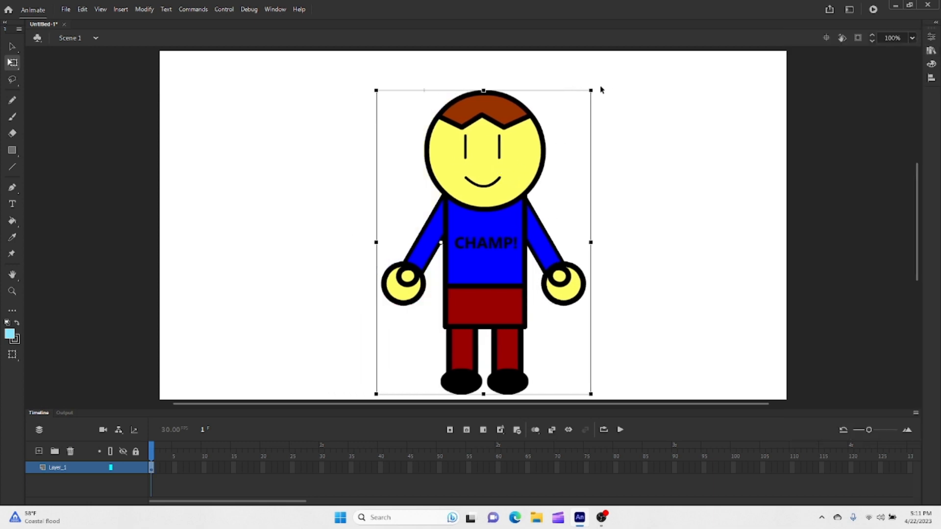
drag(592, 90, 564, 119)
mouse_move(463, 194)
mouse_down()
mouse_move(483, 210)
mouse_move(470, 203)
mouse_up()
drag(450, 251, 485, 251)
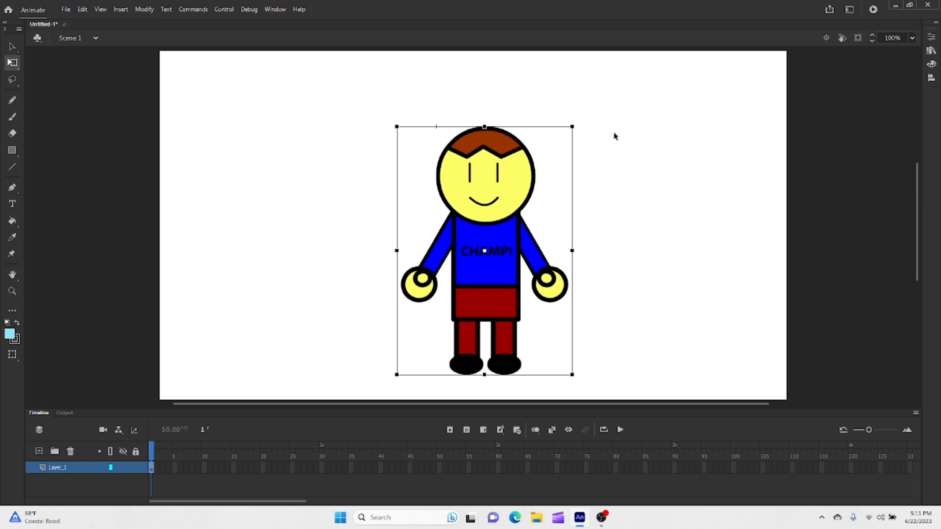
Step: Set the Garry instance's looping to play the graphic once
click(930, 39)
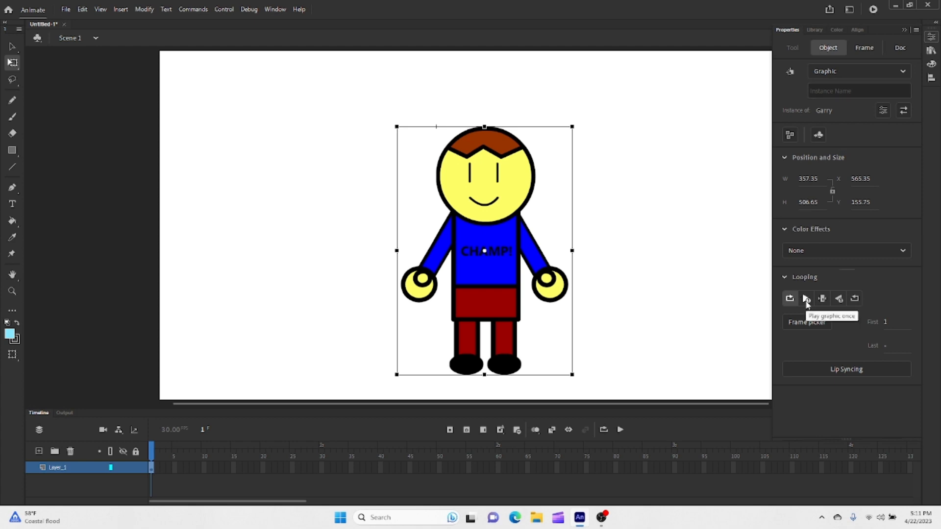
click(806, 301)
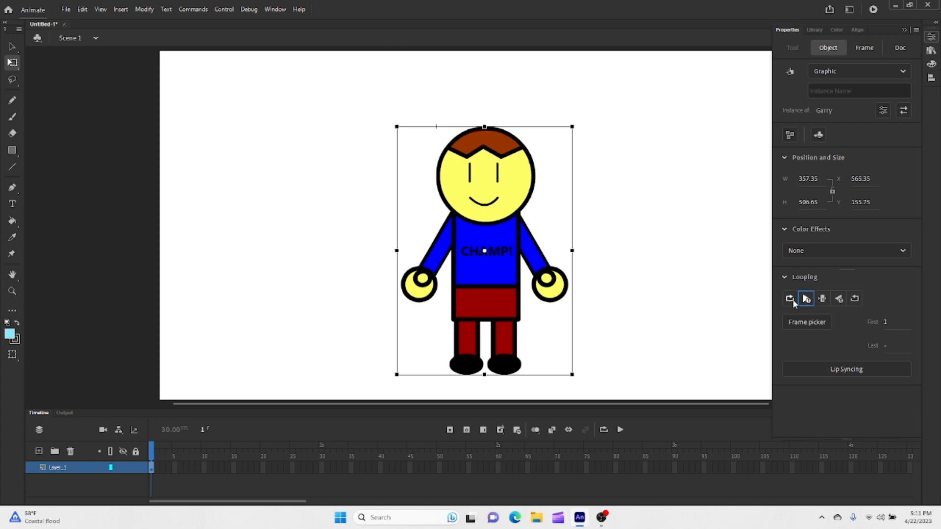
click(656, 237)
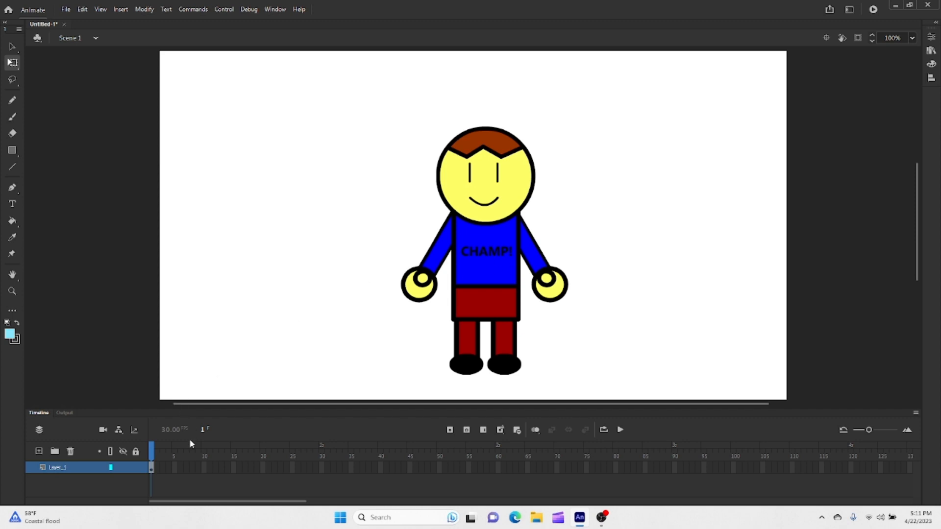
Step: Open the Garry symbol for editing and add a new layer named Audio below all the other layers
double_click(489, 188)
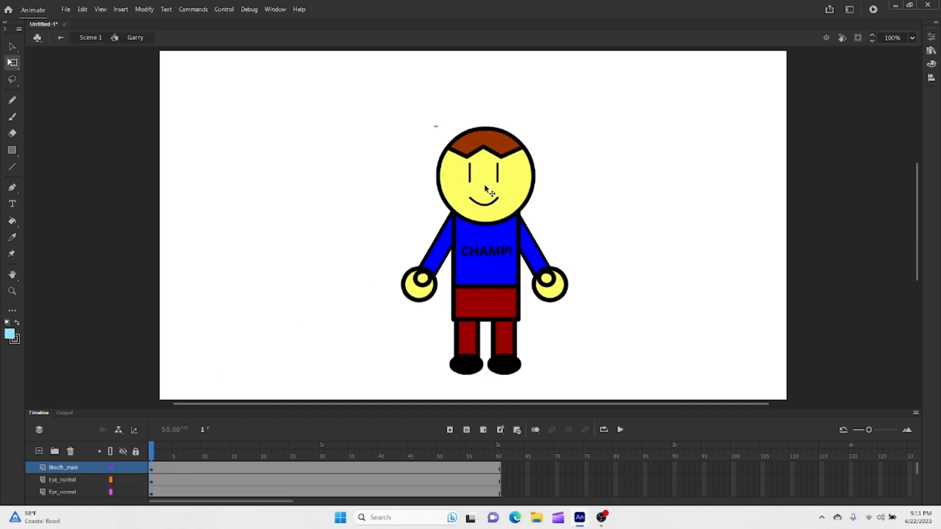
click(196, 453)
drag(196, 452, 157, 453)
scroll(201, 483, down, 3)
click(149, 457)
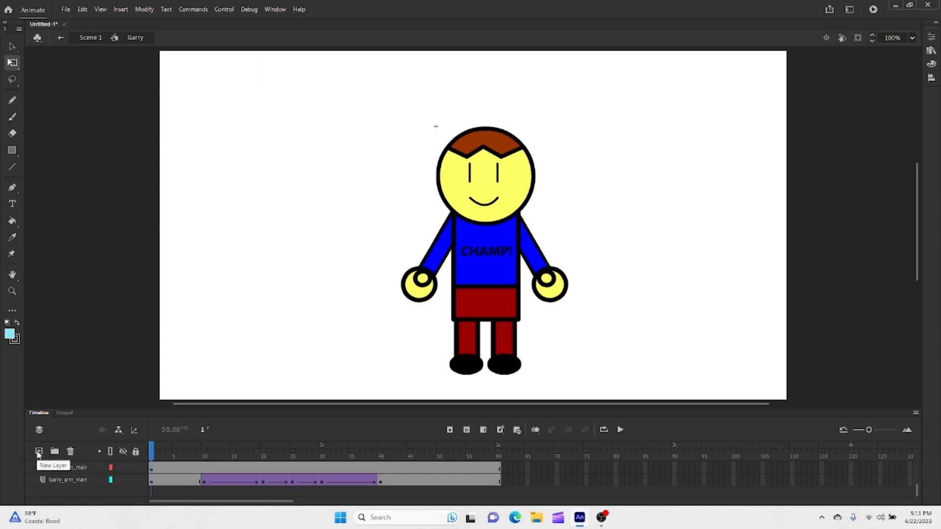
click(39, 451)
drag(56, 468, 54, 492)
double_click(62, 492)
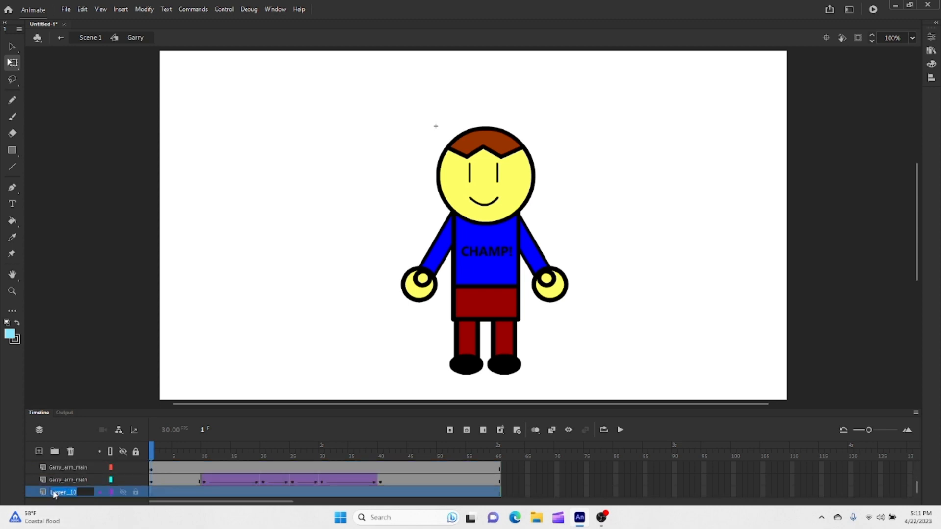
text(Audio)
key(Return)
Step: Import the Hello WAV file from the Documents folder onto frame 1 of the Audio layer
click(156, 455)
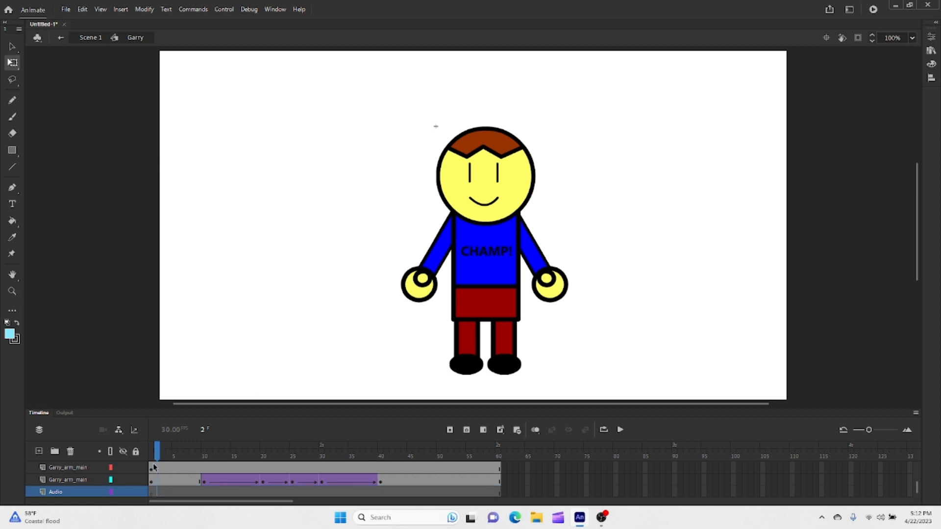
drag(154, 464, 145, 459)
scroll(157, 469, down, 1)
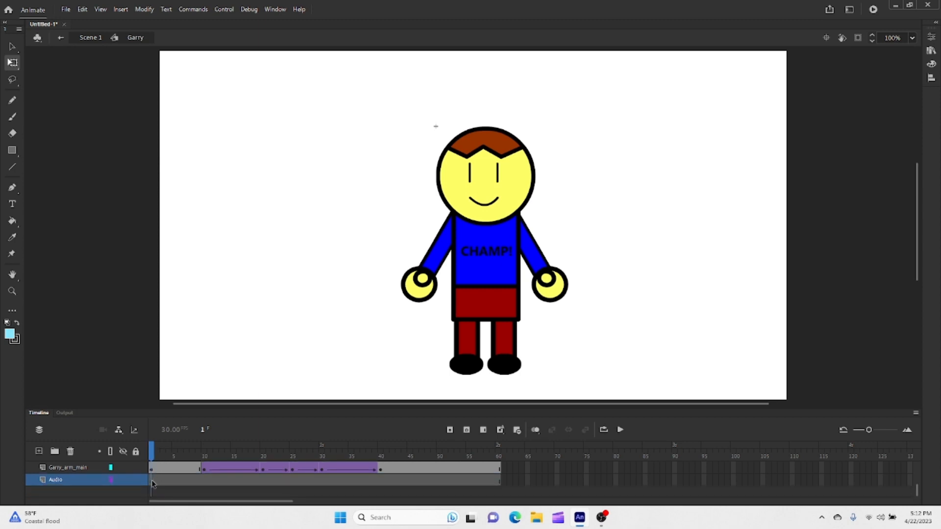
click(152, 483)
click(64, 10)
mouse_move(187, 155)
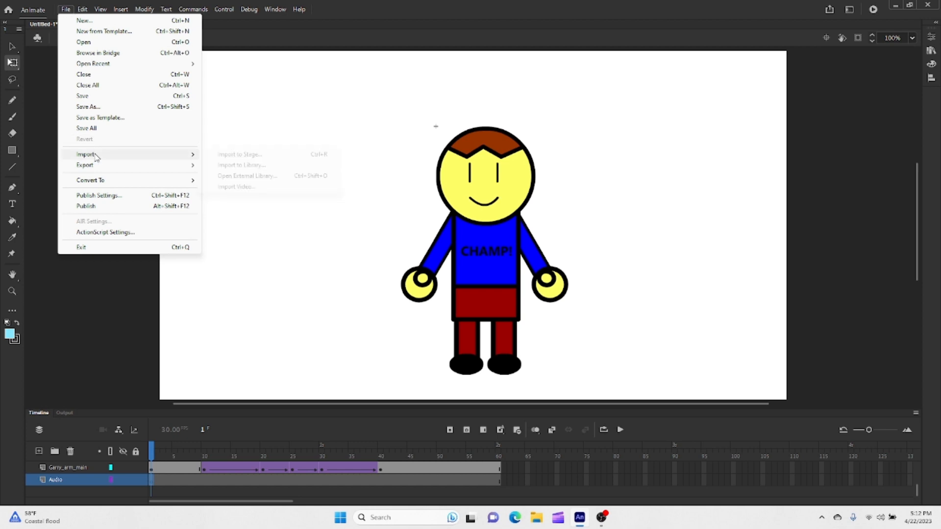
click(223, 155)
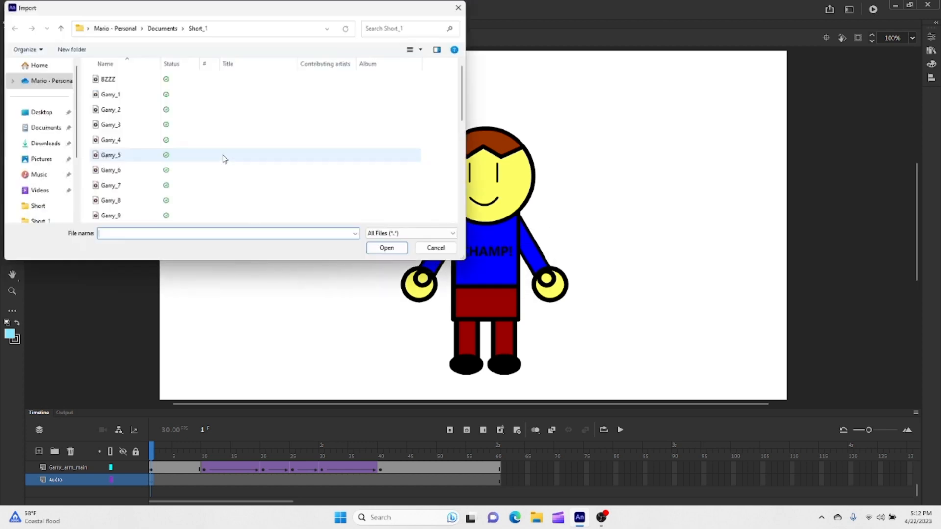
click(160, 28)
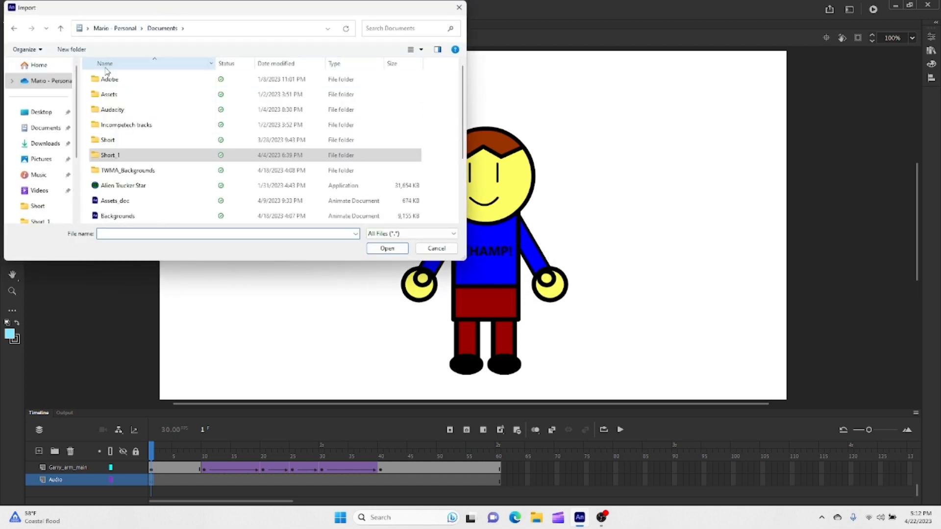
scroll(143, 167, down, 2)
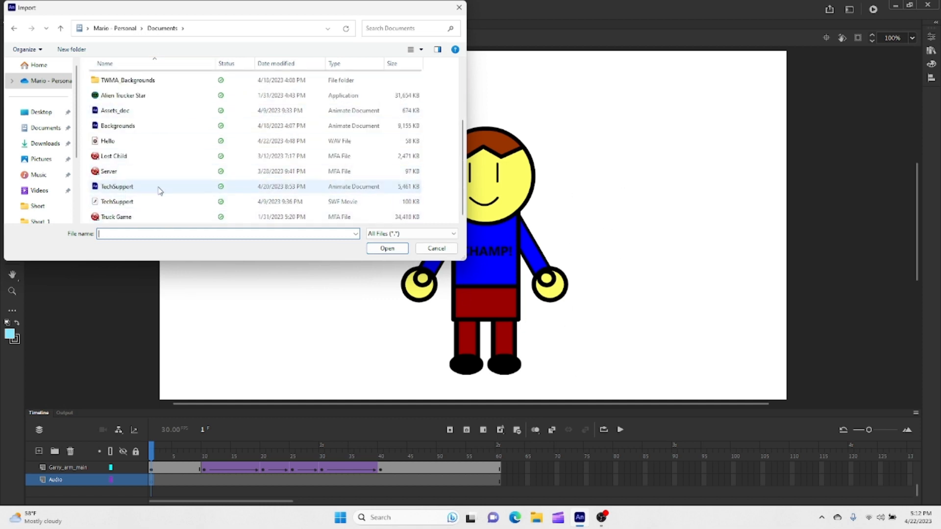
click(104, 142)
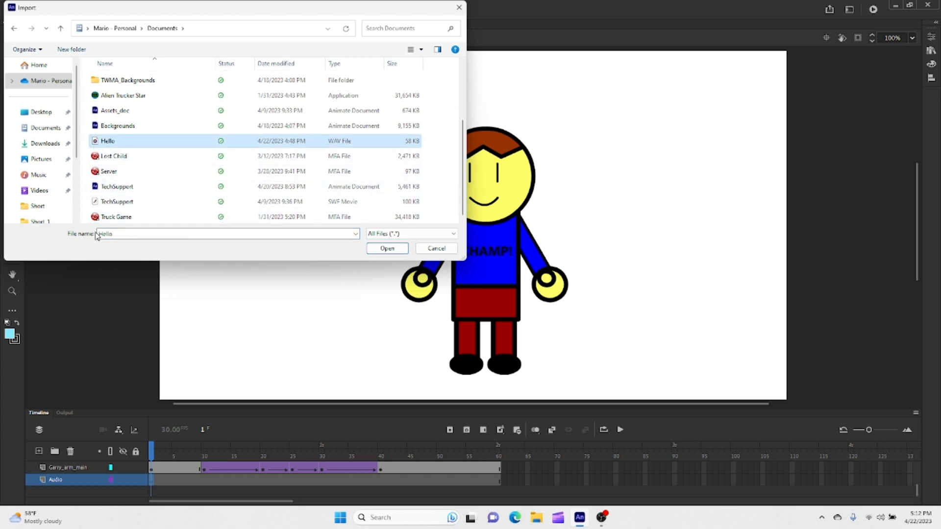
click(391, 250)
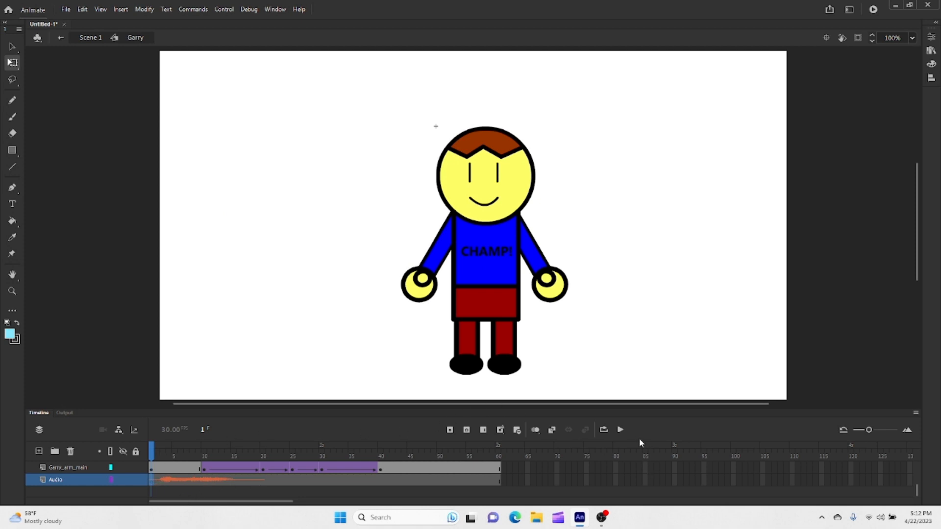
Step: Play back the arm wave with the imported audio and return to frame 1
click(621, 430)
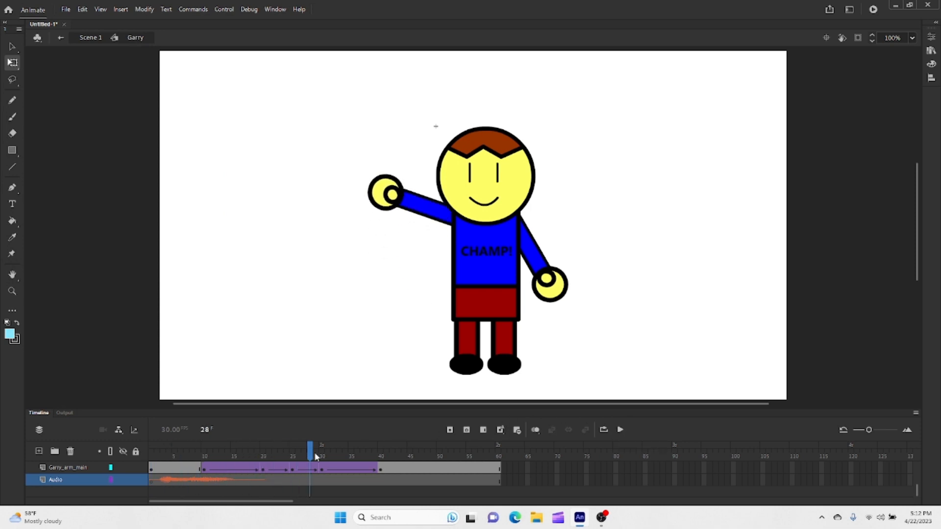
drag(310, 455, 145, 455)
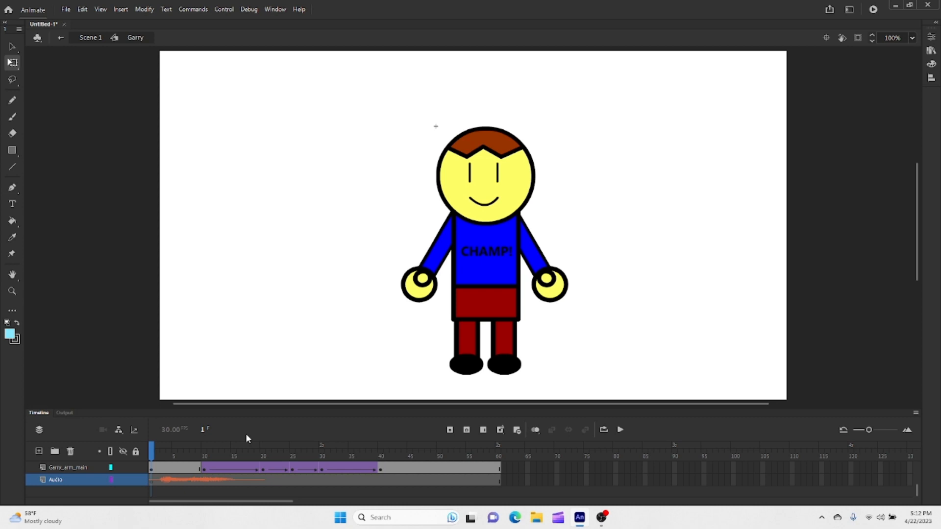
click(158, 455)
mouse_move(157, 456)
mouse_down()
mouse_move(186, 455)
mouse_move(151, 456)
mouse_up()
Step: Move the audio's starting keyframe on the Audio layer to frame 10
drag(151, 456, 205, 456)
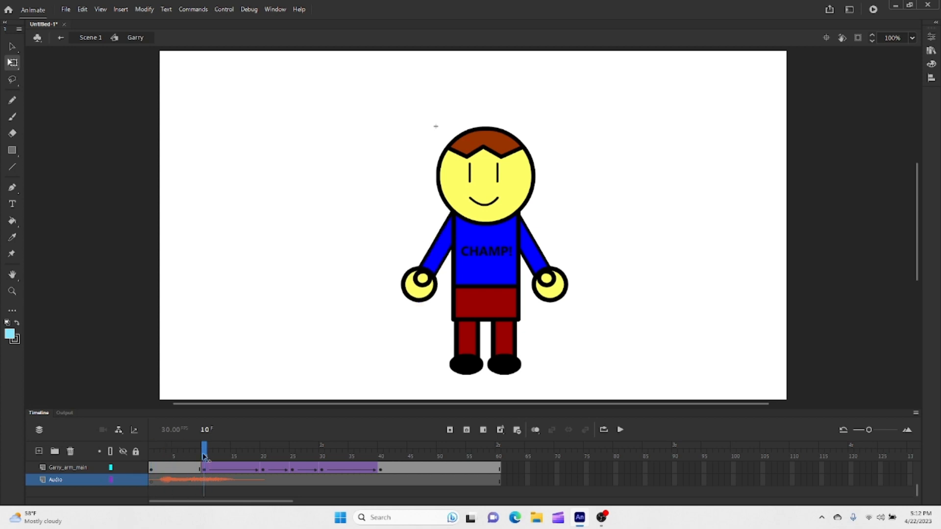
click(151, 484)
drag(150, 484, 202, 483)
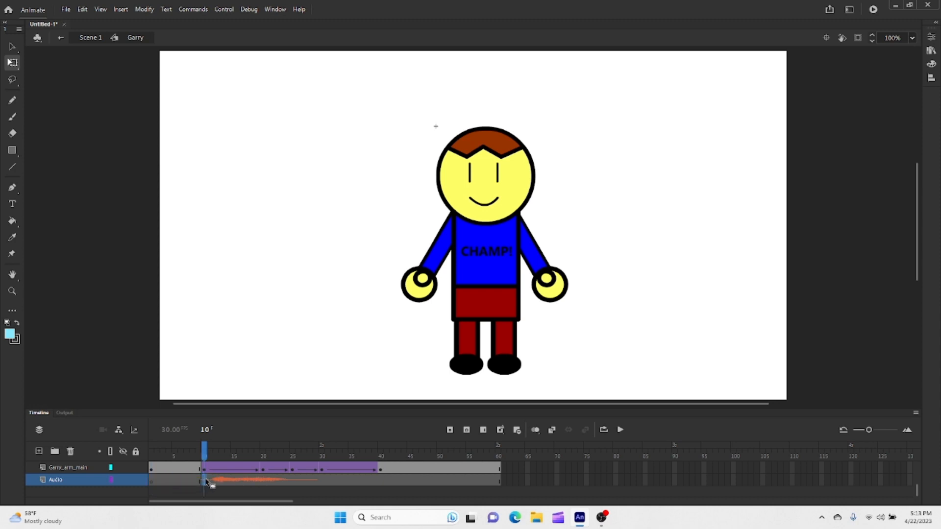
Step: Insert a keyframe at frame 29 of the Audio layer, just past the end of the sound
drag(153, 448, 317, 467)
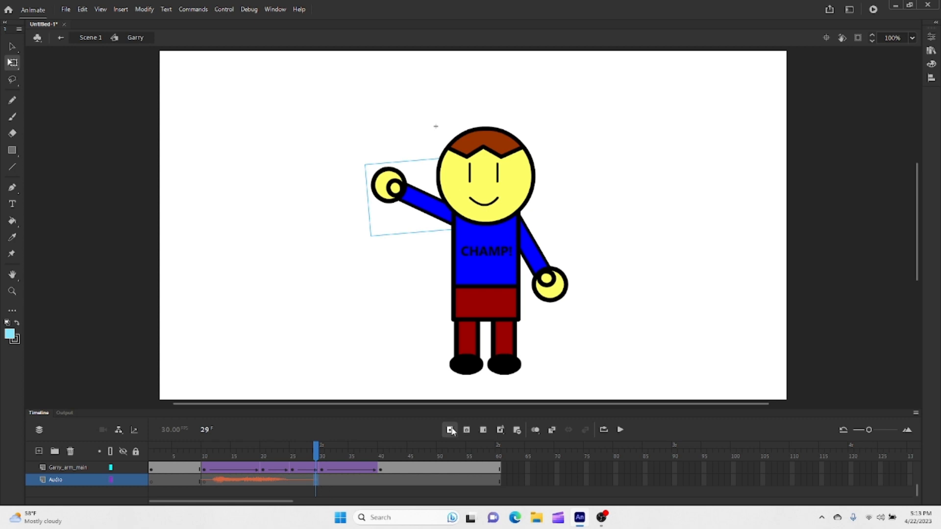
scroll(304, 460, up, 1)
scroll(305, 461, down, 2)
Step: Zoom in to 200% at frame 10 and open the Frame Picker for the mouth, placing it beside the character
click(204, 443)
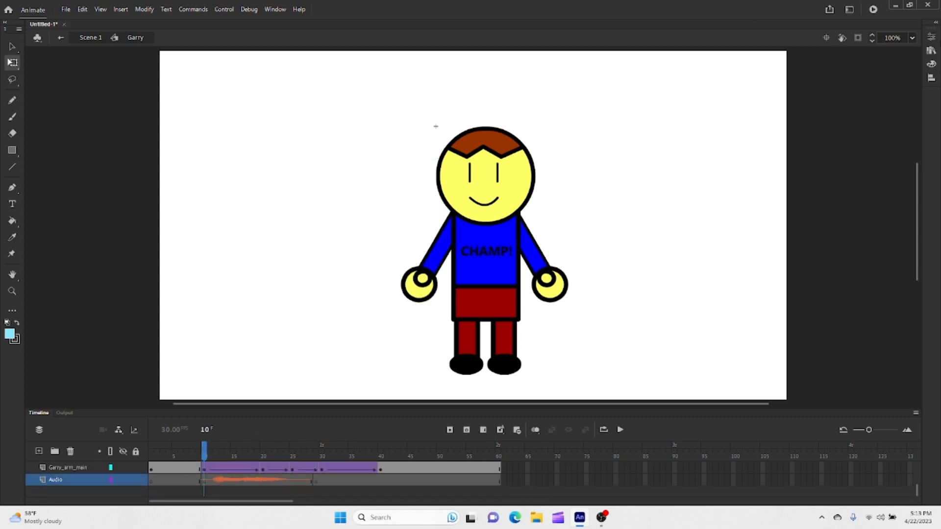
click(912, 39)
click(872, 149)
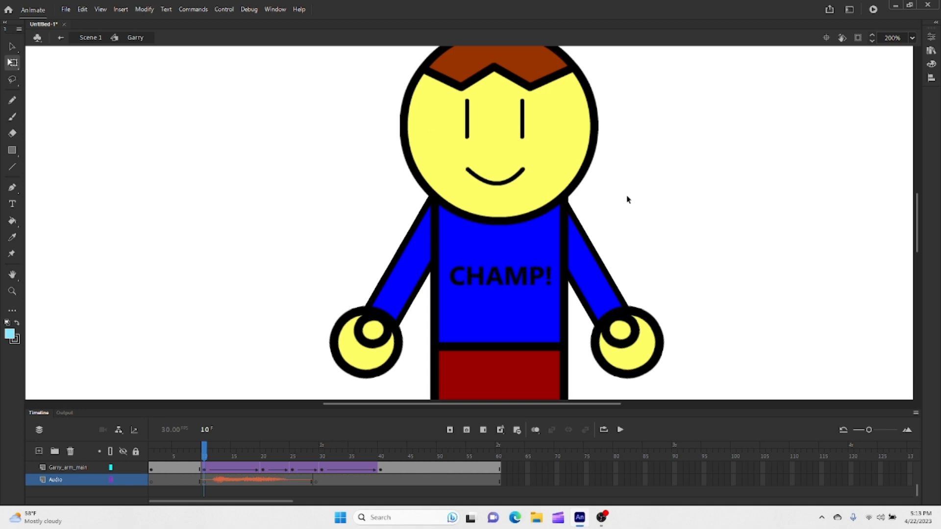
click(501, 186)
click(931, 37)
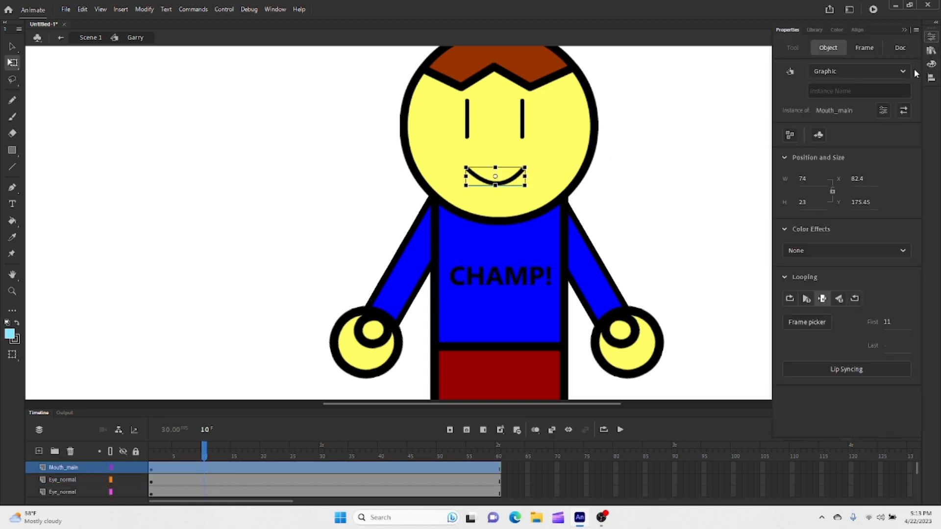
click(808, 322)
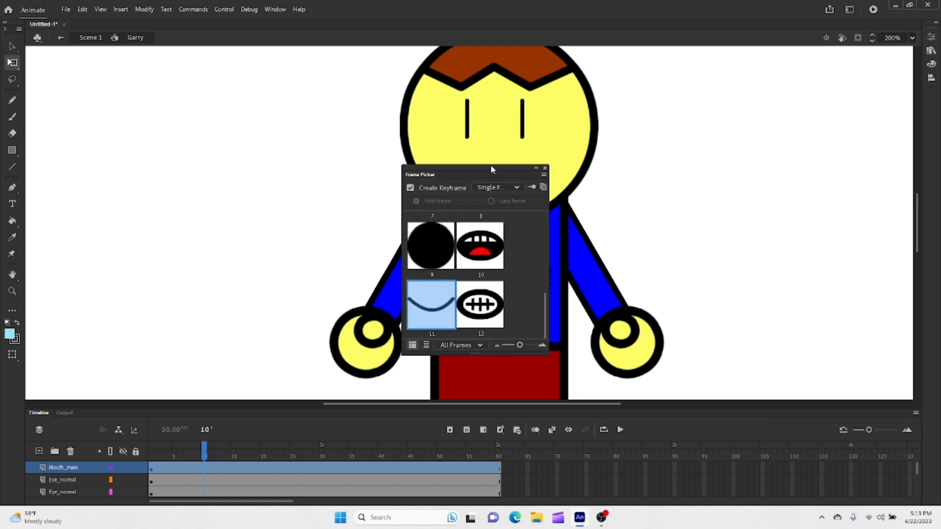
drag(492, 171, 729, 74)
Step: Try mouth shape 10 for the mouth at frame 10
scroll(703, 194, up, 5)
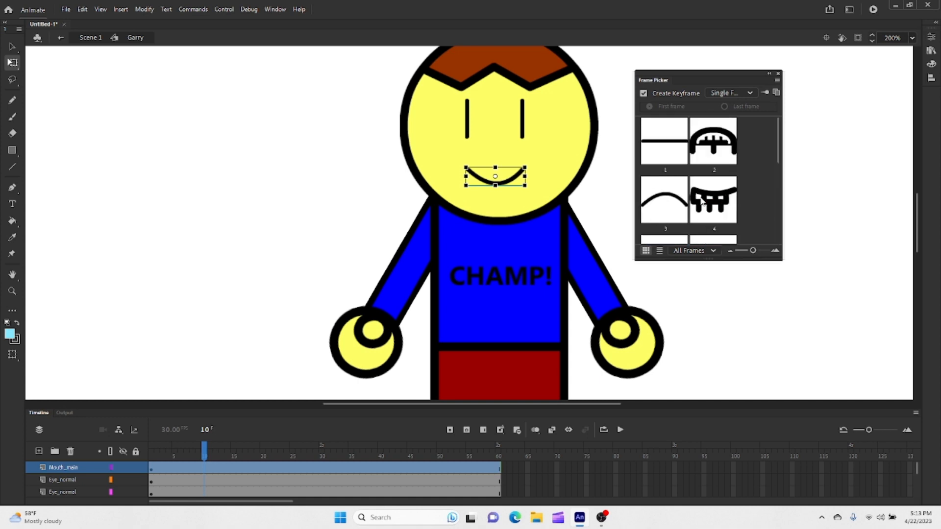
scroll(725, 181, down, 5)
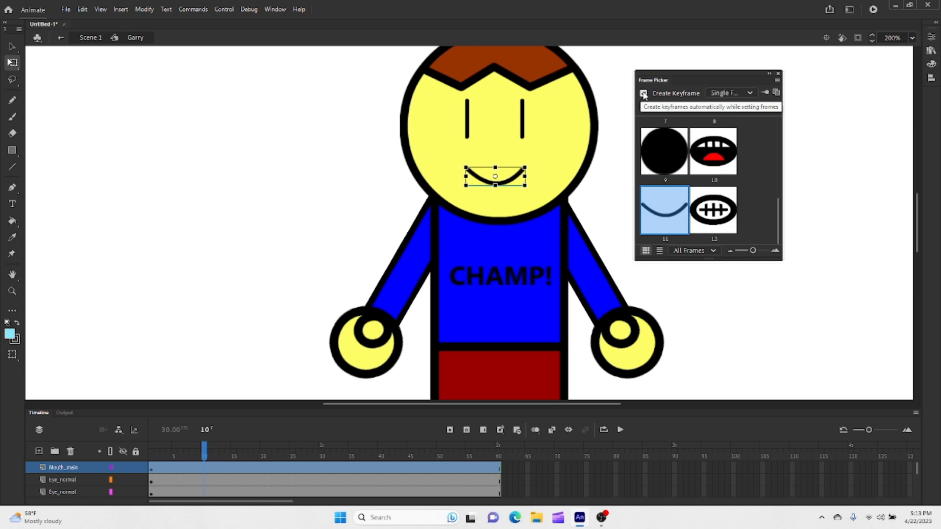
click(727, 156)
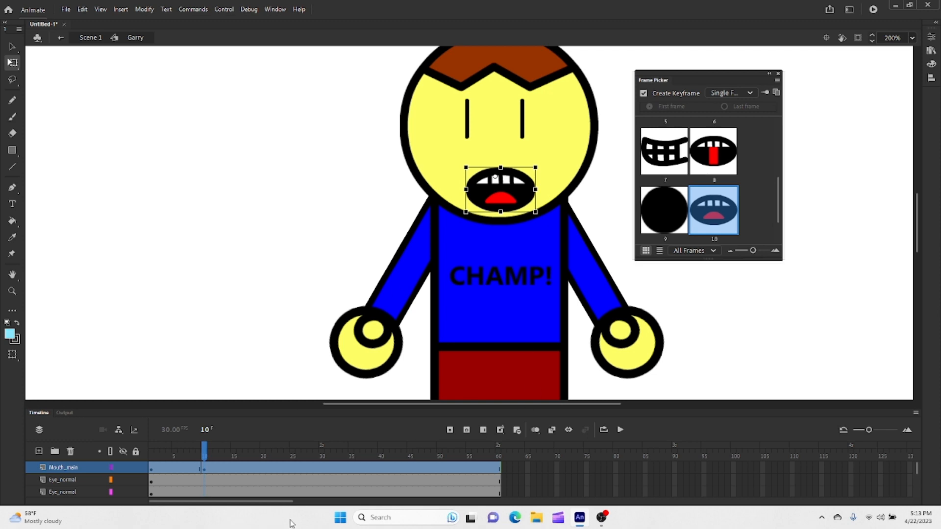
key(Right)
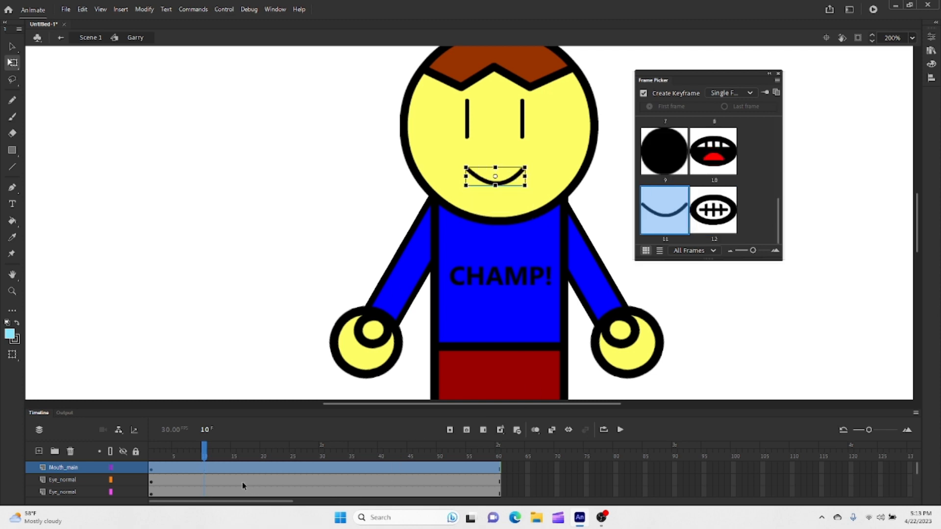
Step: Set the mouth to shape 6 at frame 12, with Create Keyframe enabled in the Frame Picker
scroll(242, 481, down, 5)
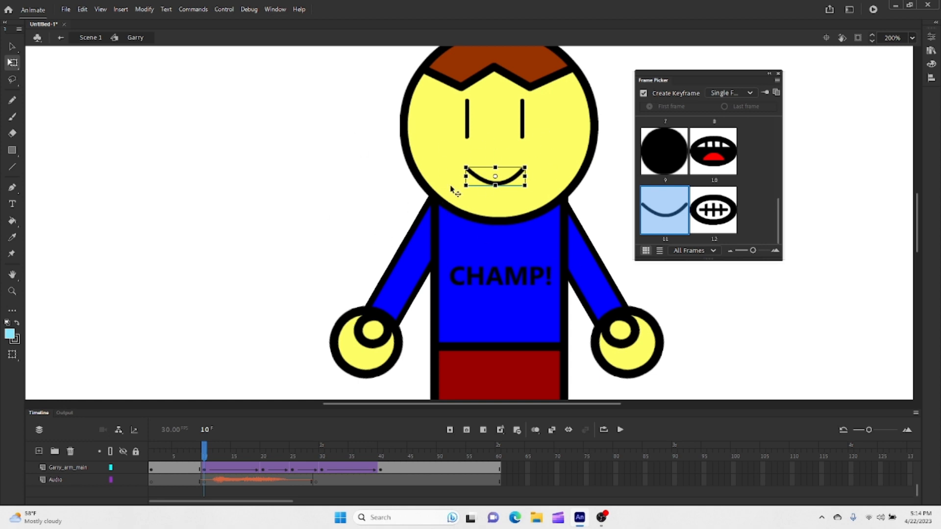
drag(204, 454, 217, 458)
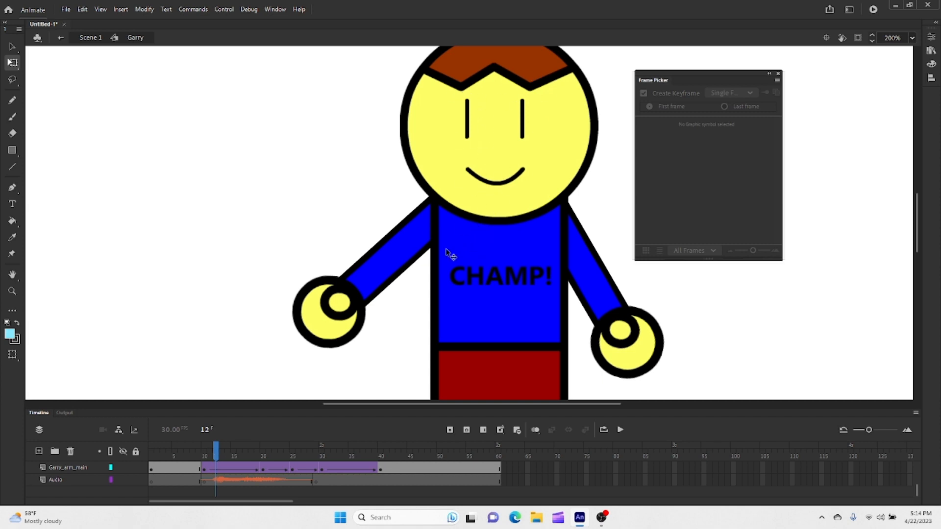
scroll(225, 475, up, 2)
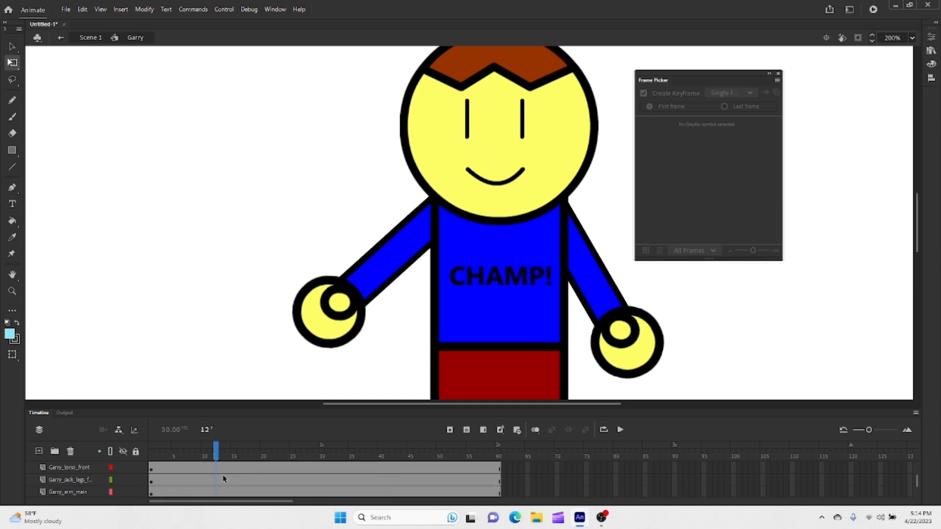
click(498, 180)
scroll(700, 196, up, 3)
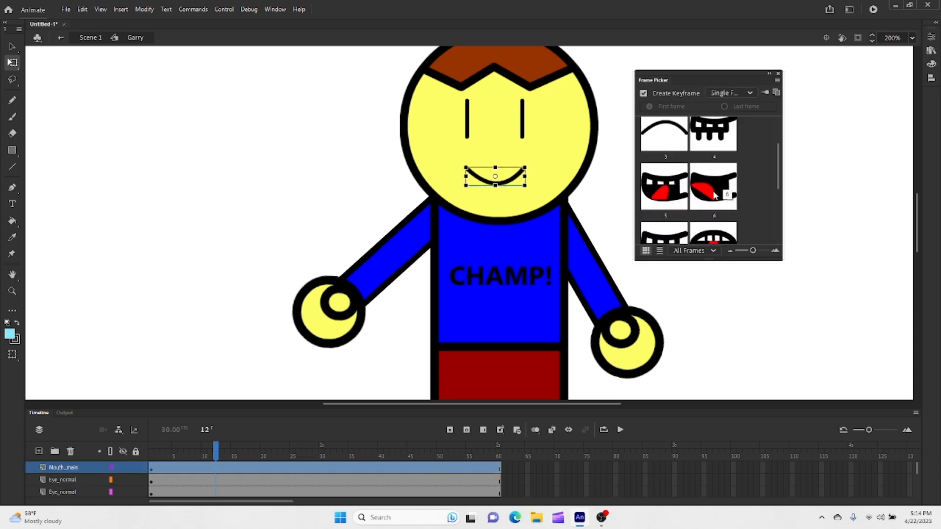
click(714, 195)
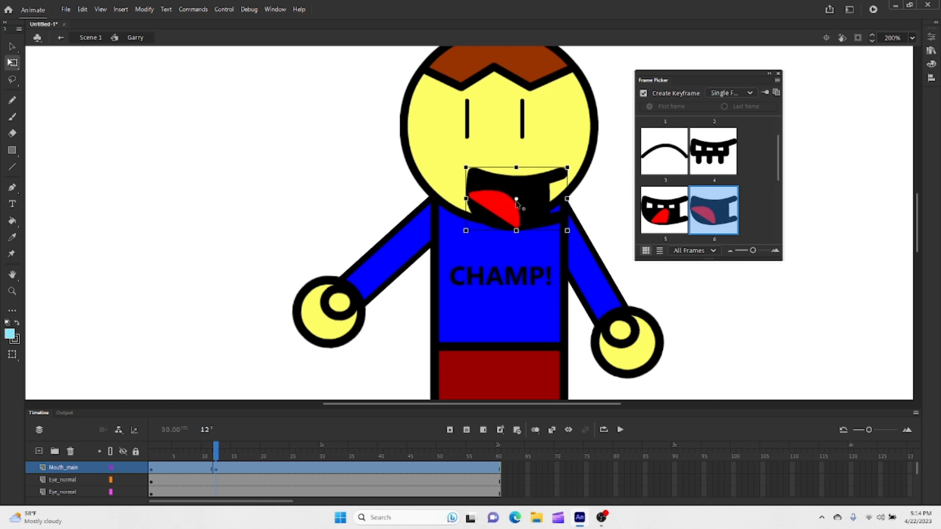
Step: Shrink the open mouth at frame 12 and align it over the earlier smile with onion skinning, turning onion skinning off when done
drag(567, 167, 548, 177)
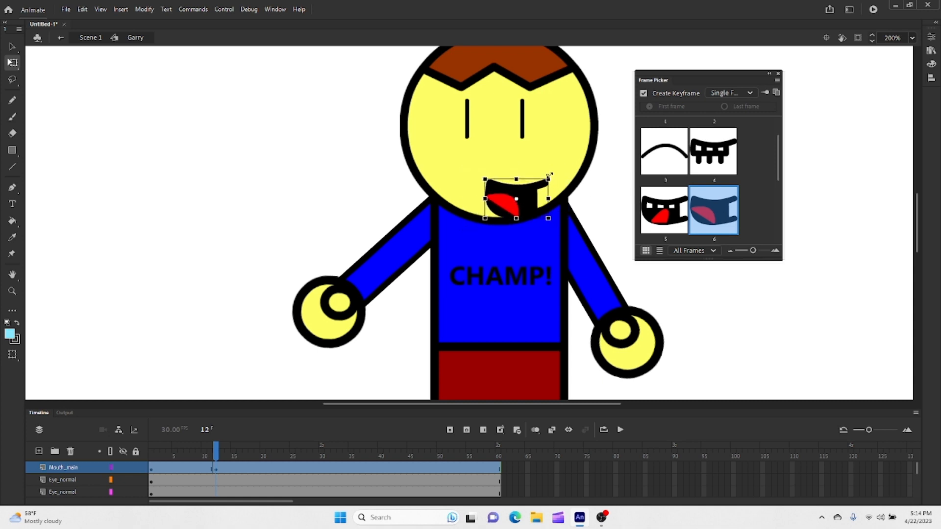
click(535, 431)
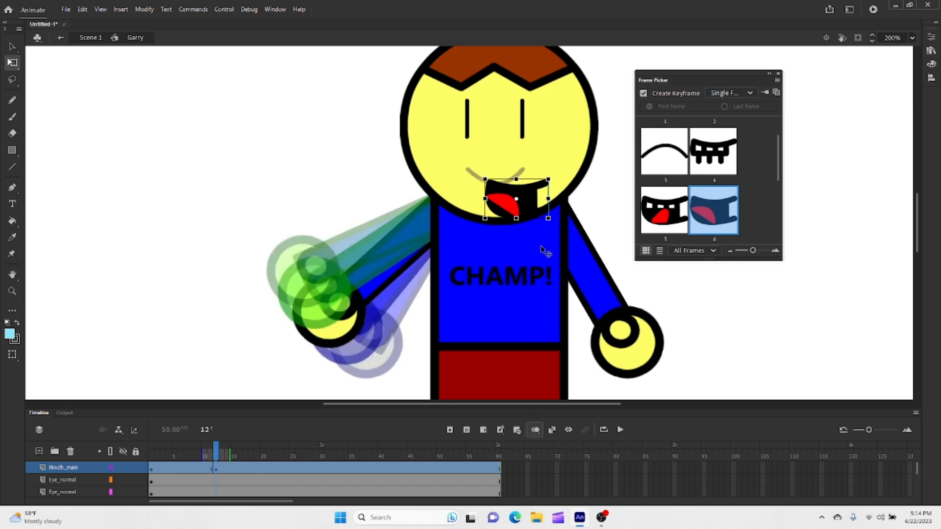
drag(529, 204, 512, 184)
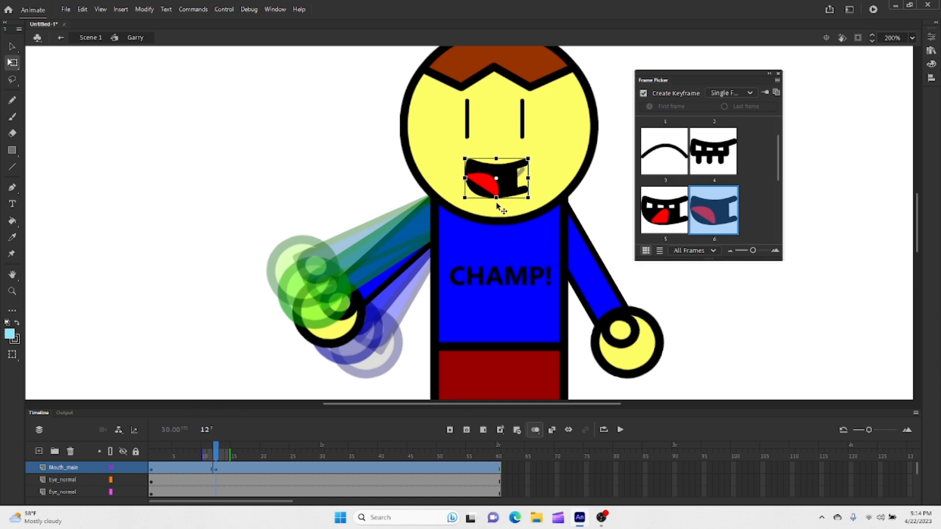
drag(510, 190, 595, 253)
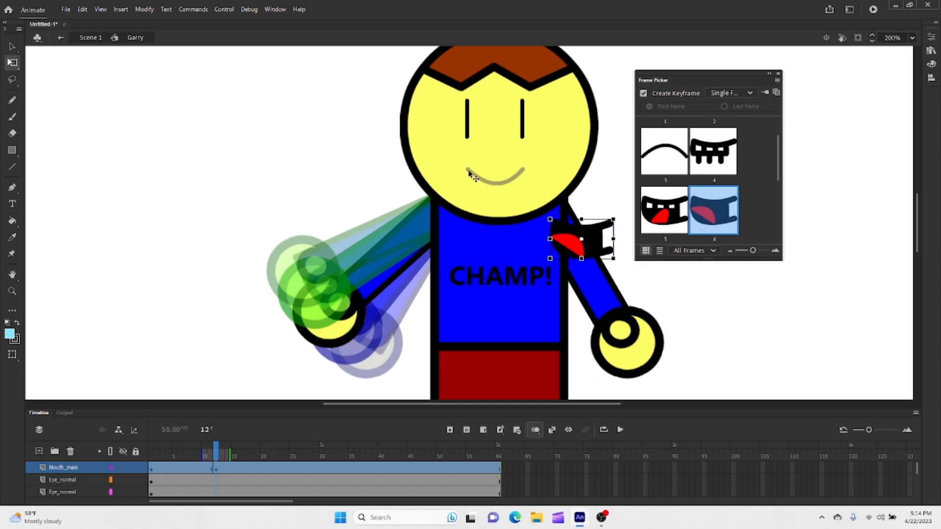
drag(599, 250, 517, 188)
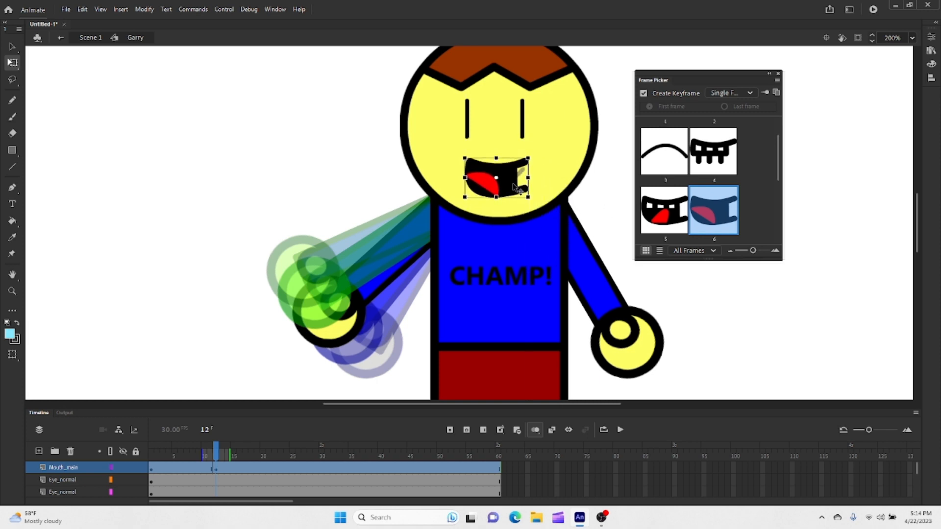
scroll(244, 473, down, 2)
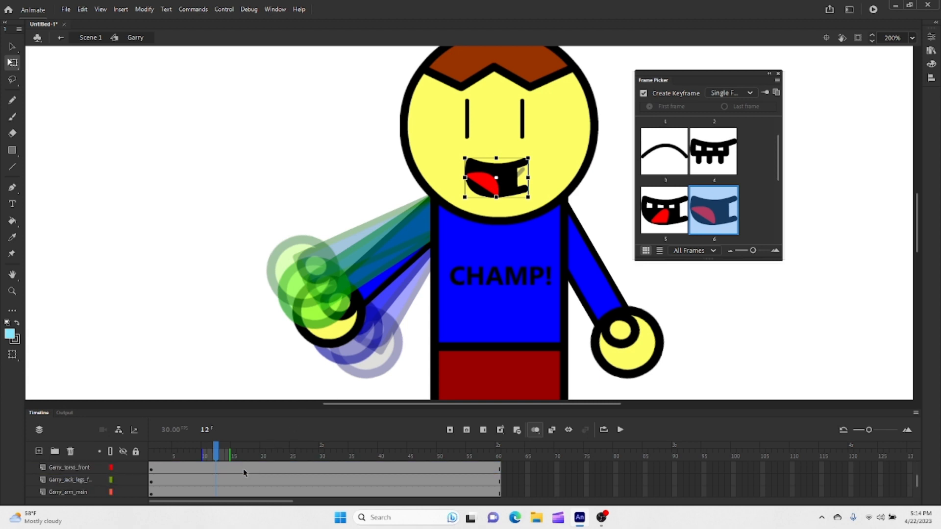
scroll(244, 473, down, 3)
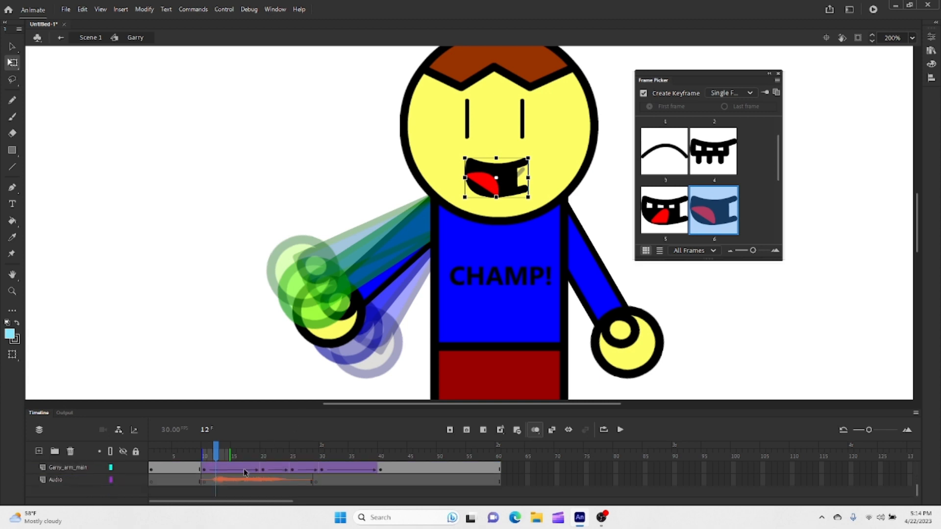
click(536, 430)
Step: Scrub between frames 10 and 12 and insert a keyframe at frame 10 of the Mouth_main layer
click(205, 451)
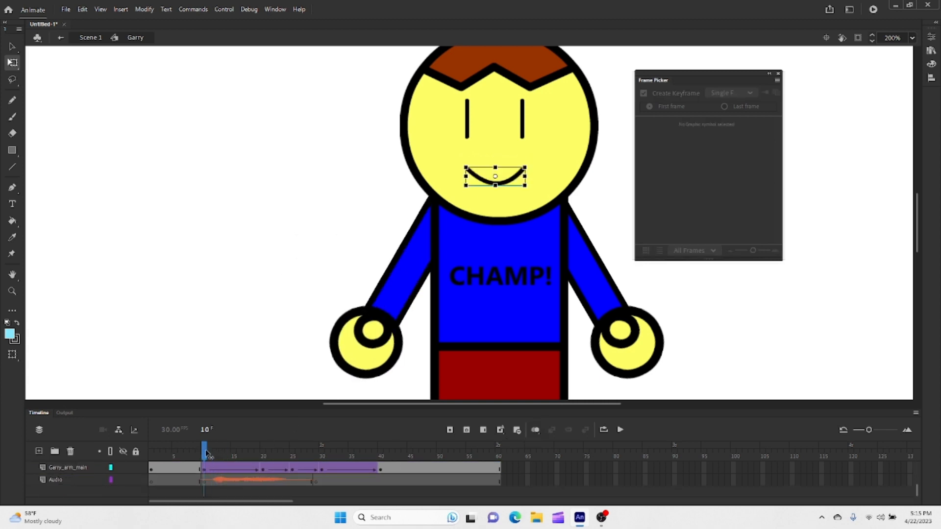
drag(206, 453, 217, 456)
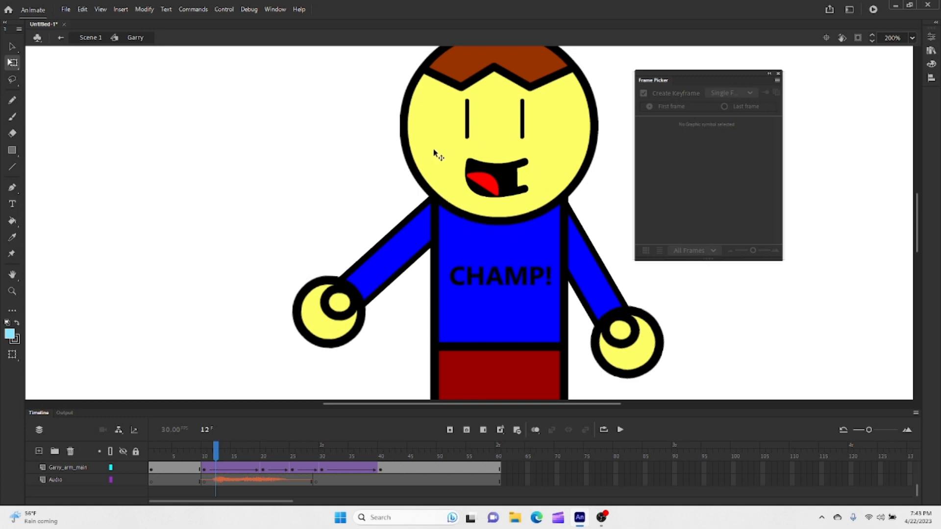
click(205, 452)
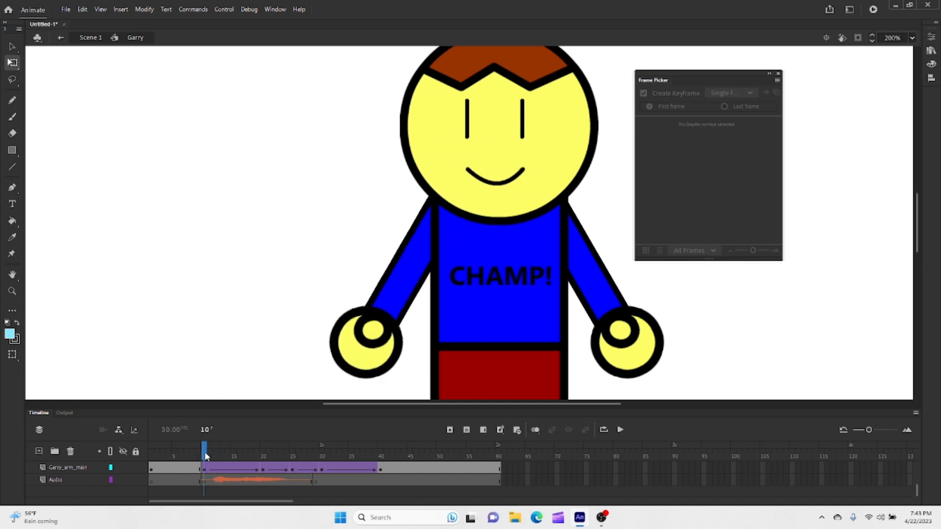
scroll(212, 476, up, 3)
scroll(212, 475, up, 2)
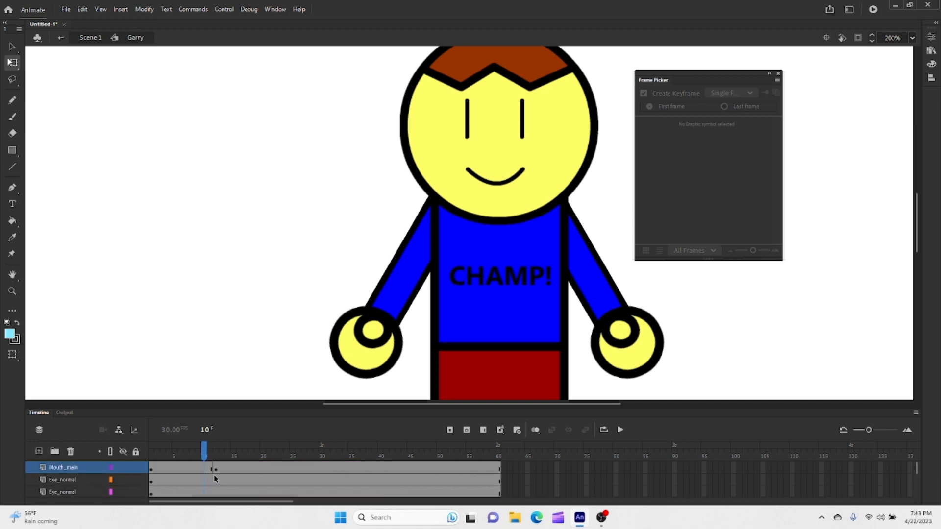
click(204, 469)
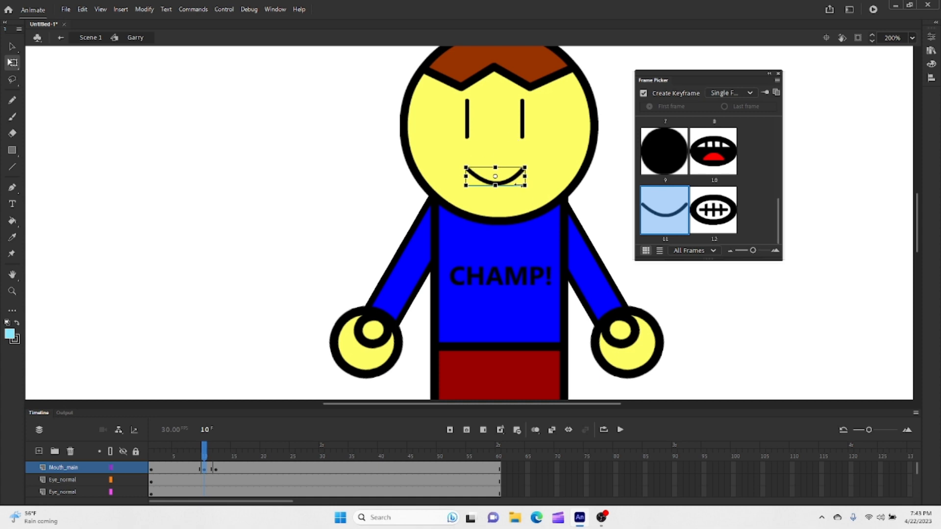
Step: Copy the open-mouth keyframe at frame 12 of Mouth_main and paste it over the keyframe at frame 10
click(216, 469)
right_click(216, 469)
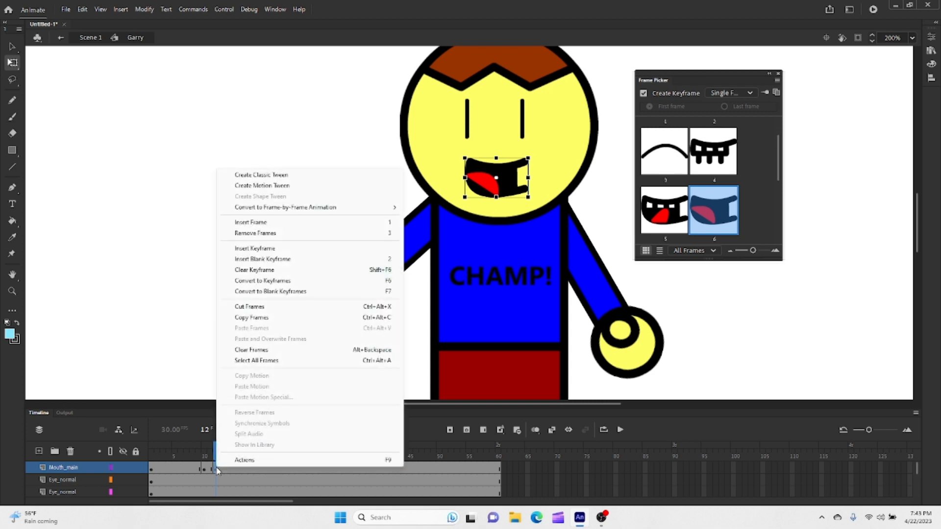
click(246, 318)
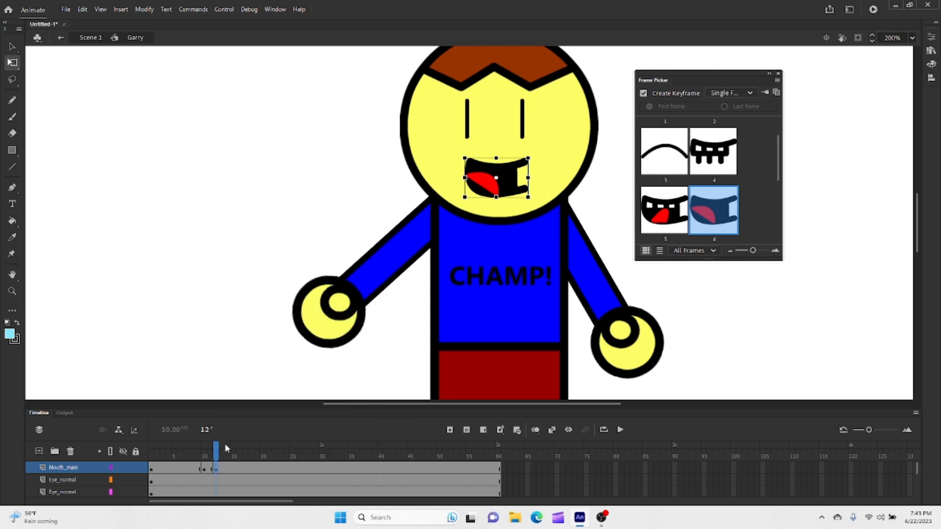
click(205, 469)
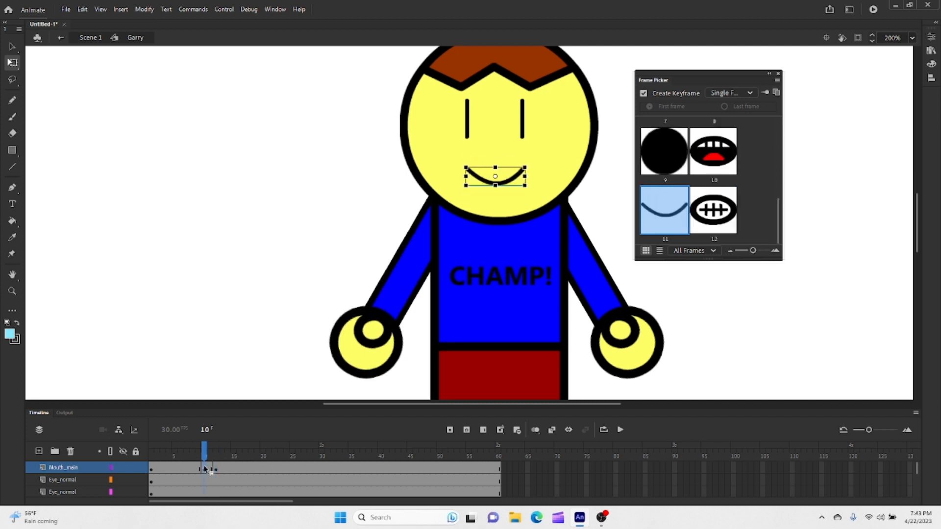
right_click(205, 469)
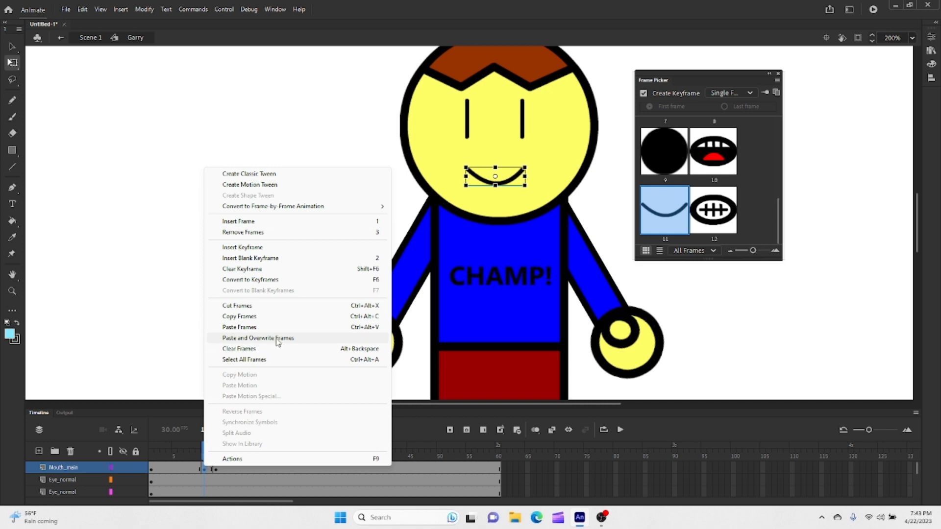
click(227, 339)
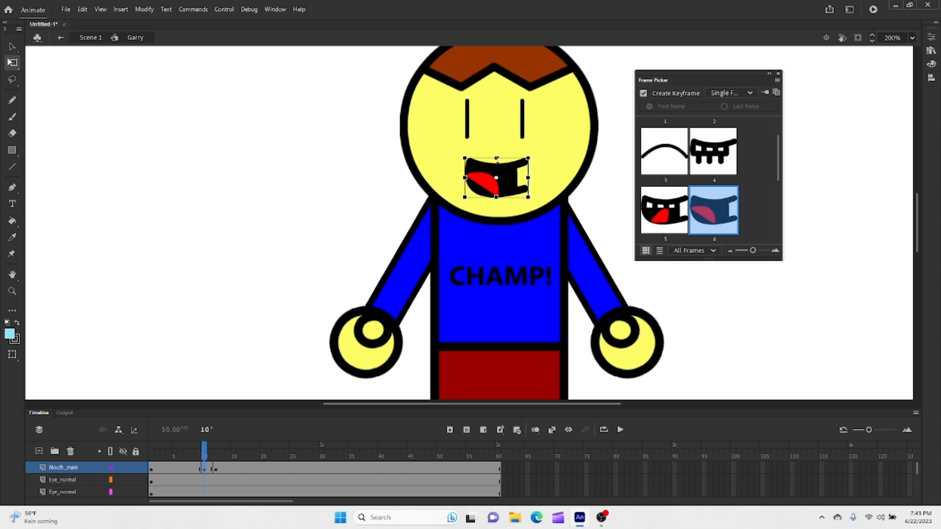
Step: Squash the frame 10 mouth vertically into a thin opening and create a classic tween from it to frame 12
drag(497, 158, 497, 171)
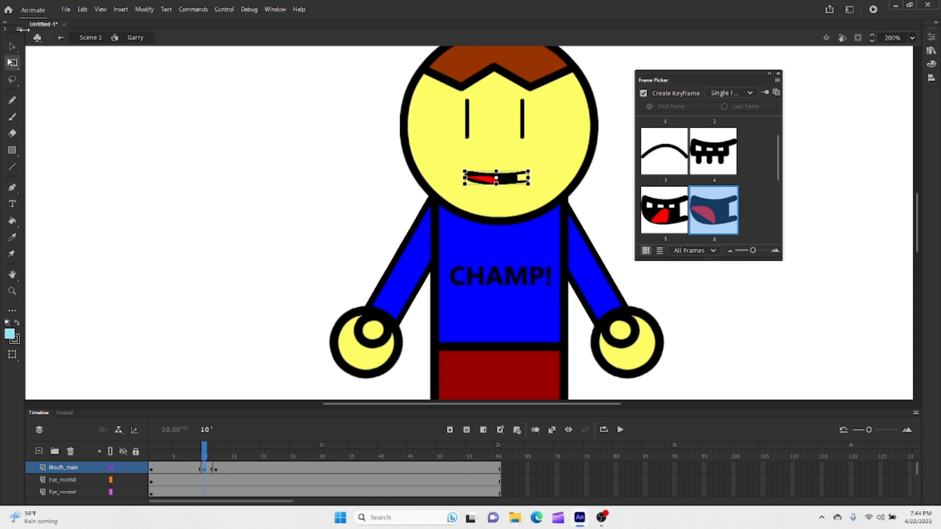
click(12, 46)
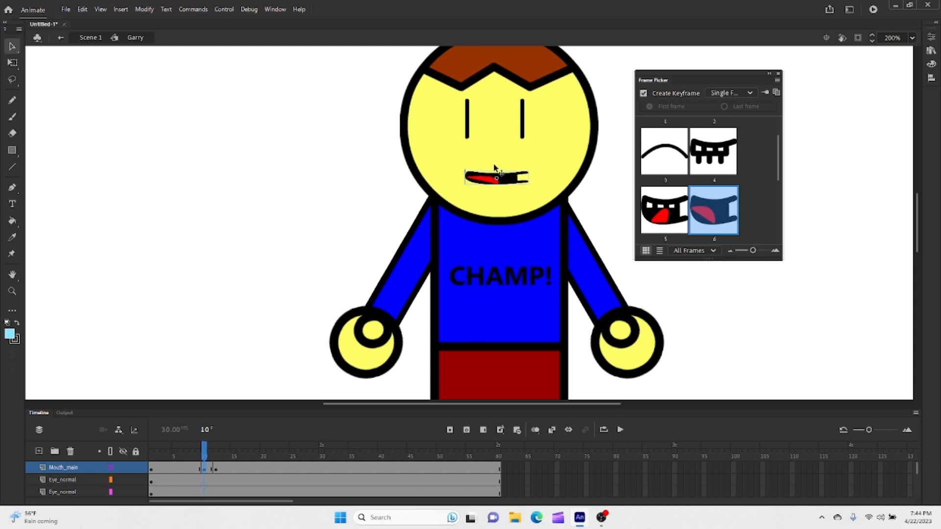
right_click(211, 469)
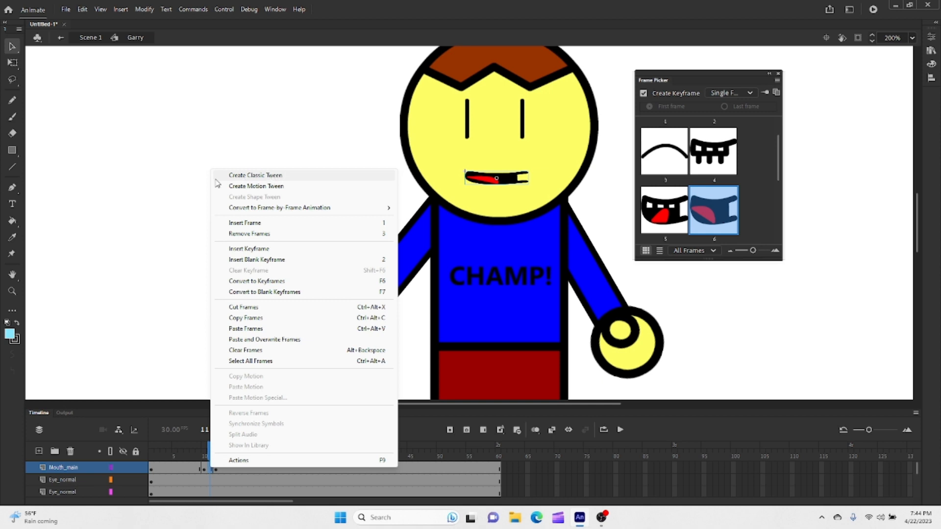
click(265, 176)
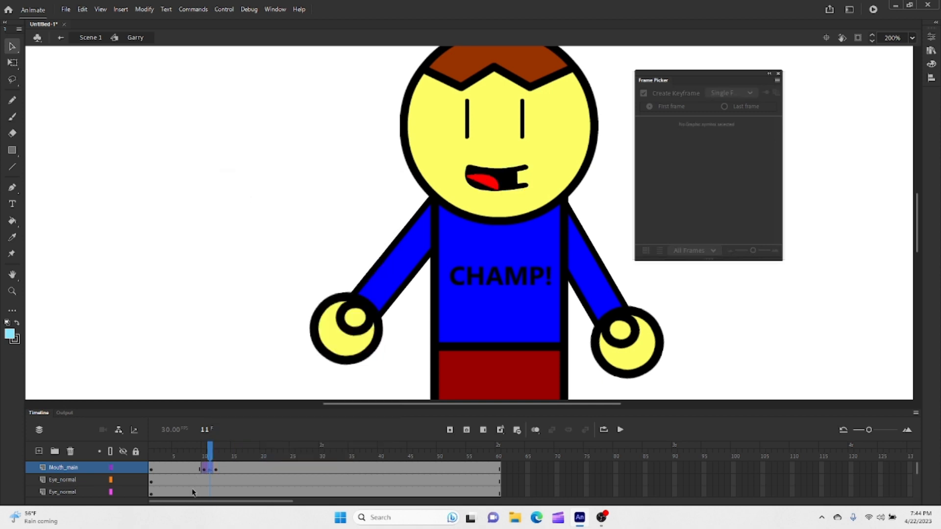
drag(203, 457, 216, 456)
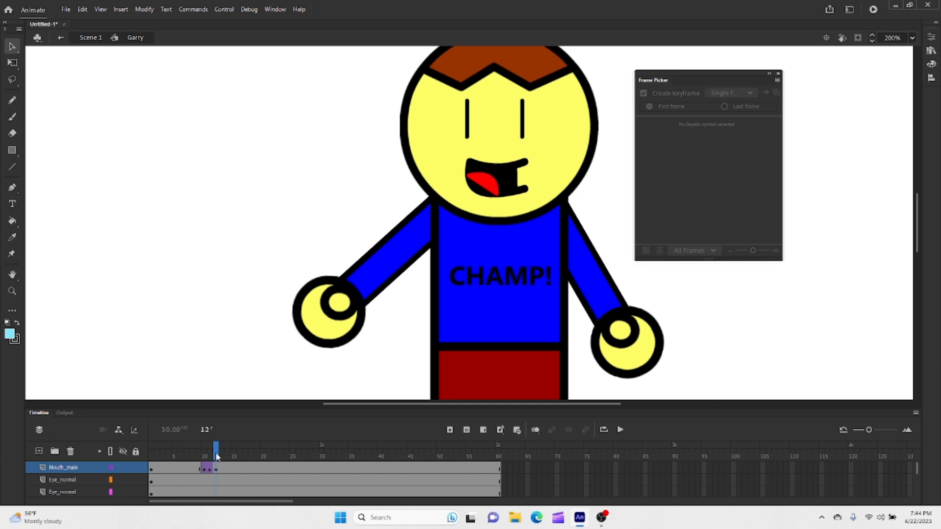
Step: Set the Mouth_main layer to the toothy open mouth, shape 5, at frame 14 with the Frame Picker
drag(217, 457, 226, 455)
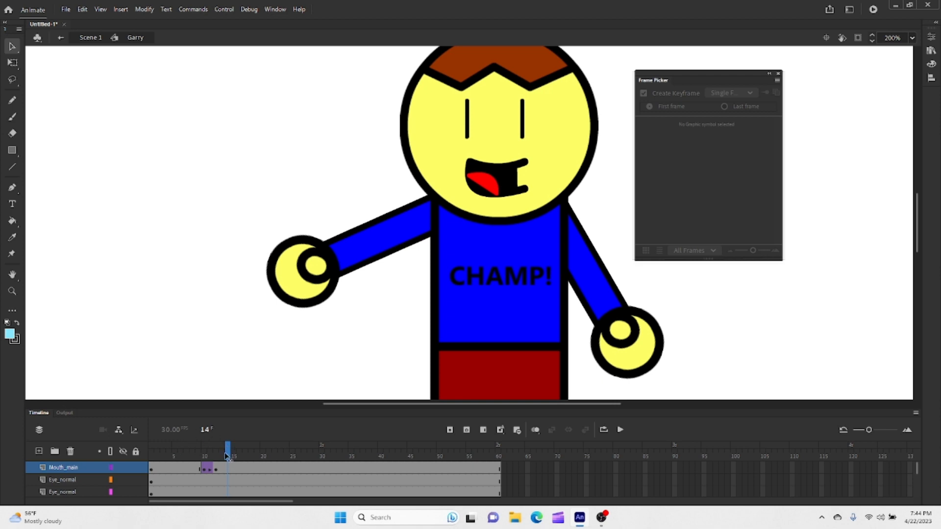
drag(225, 454, 227, 457)
click(229, 468)
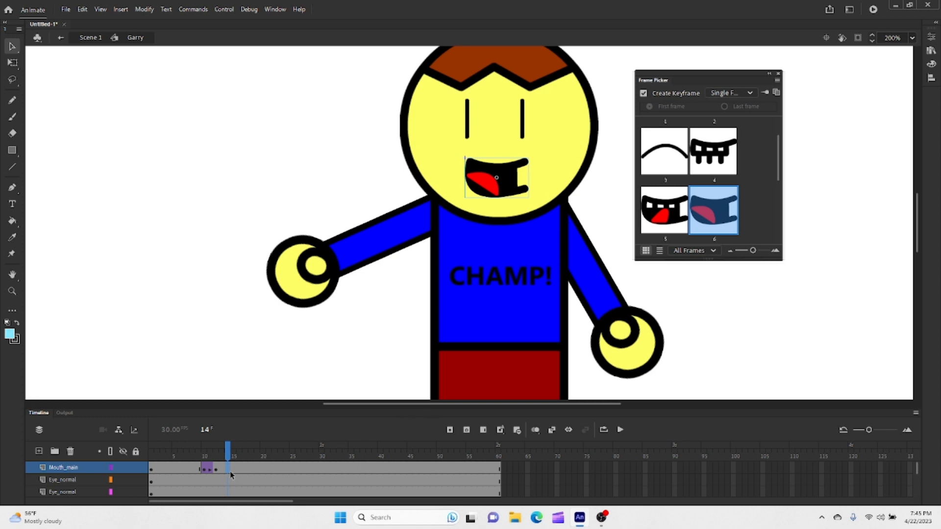
click(667, 212)
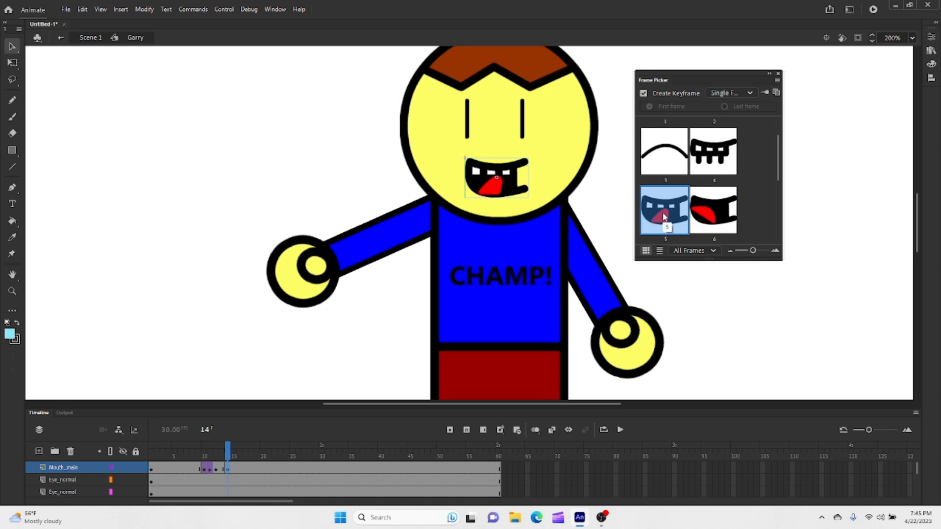
Step: Switch the mouth back to the open shape 6 at frame 18 of Mouth_main with the Frame Picker
drag(216, 453, 250, 455)
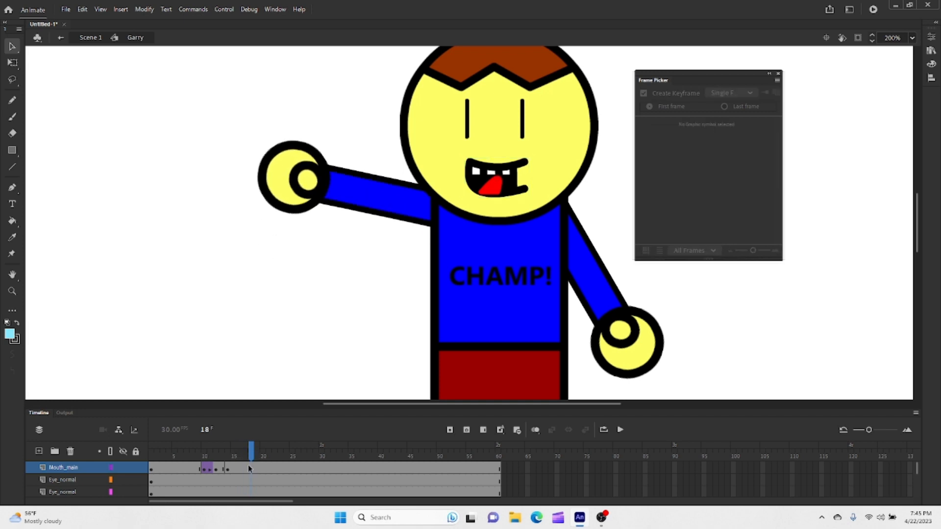
click(251, 466)
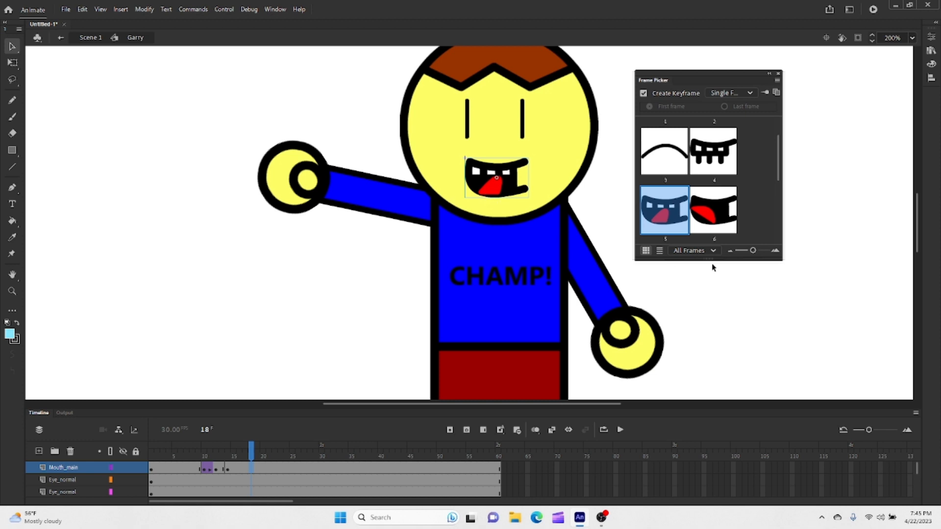
click(718, 215)
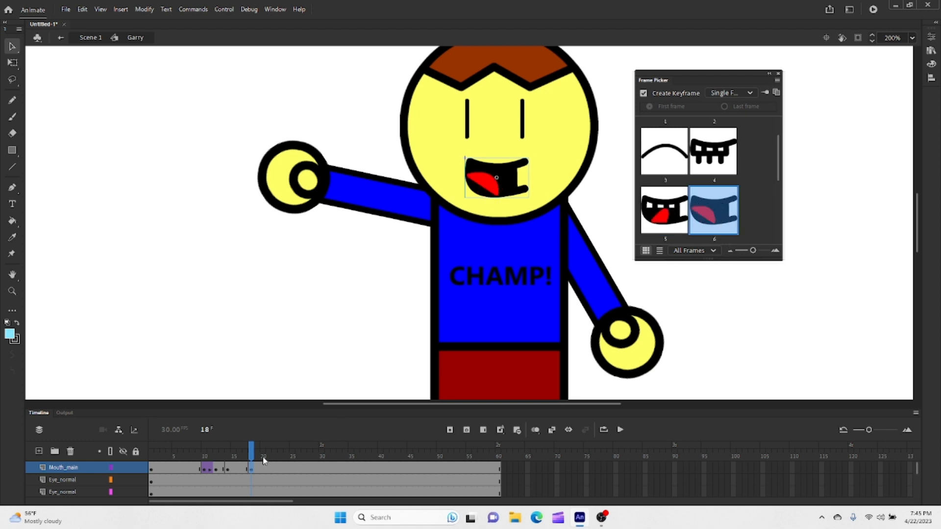
Step: Assign the round black mouth, shape 9, to frame 21 of Mouth_main in the Frame Picker
drag(251, 454, 268, 455)
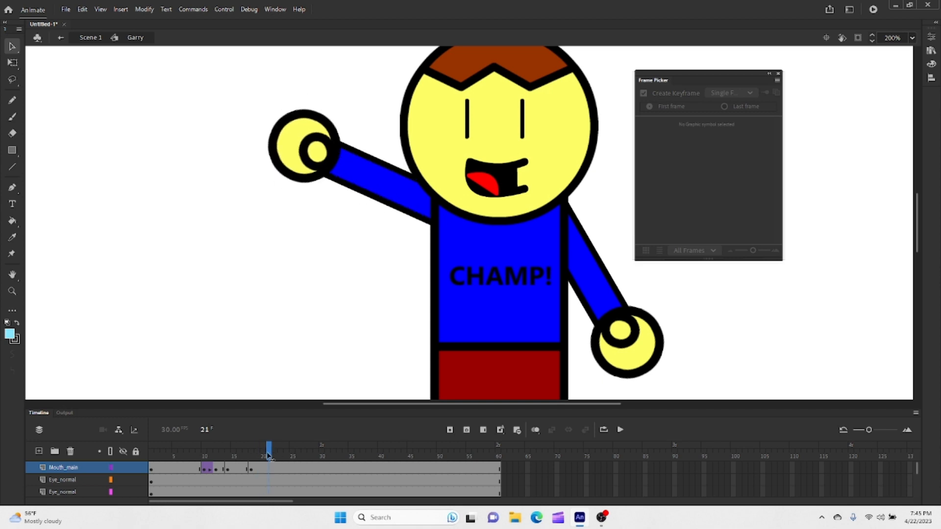
click(271, 469)
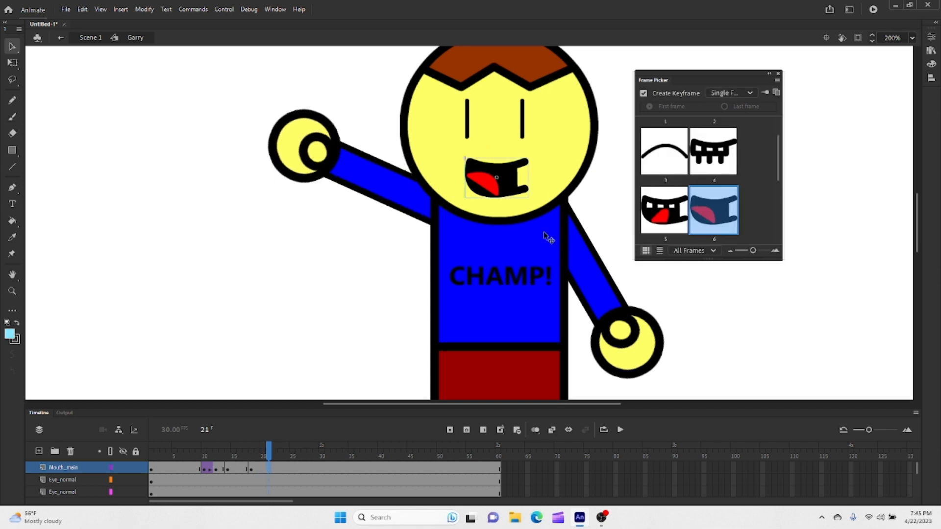
scroll(673, 194, down, 3)
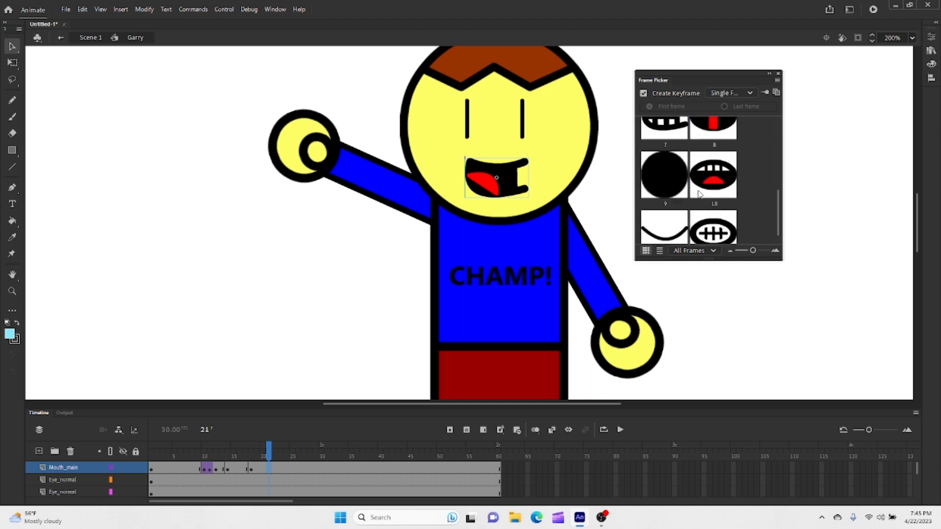
click(664, 195)
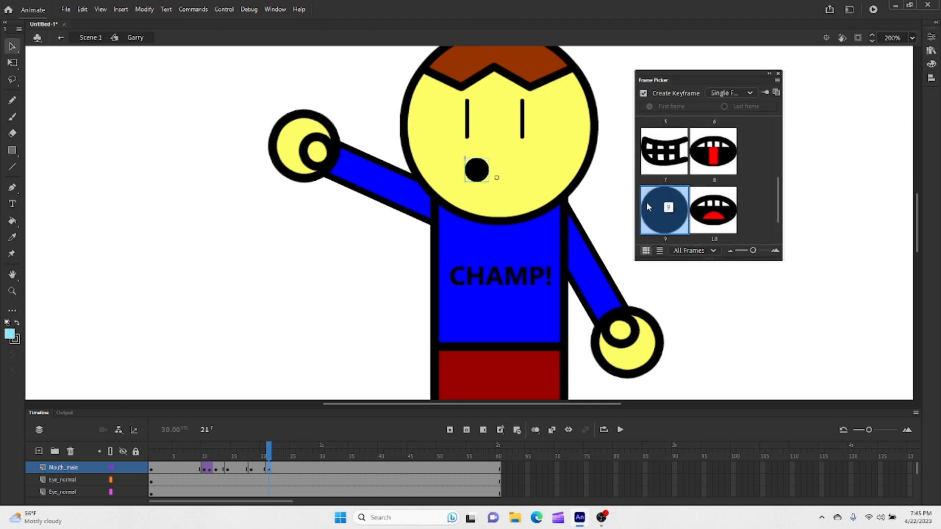
Step: Enlarge the round mouth at frame 21 and centre it over the previous mouth with onion skinning, turning onion skinning off when done
key(q)
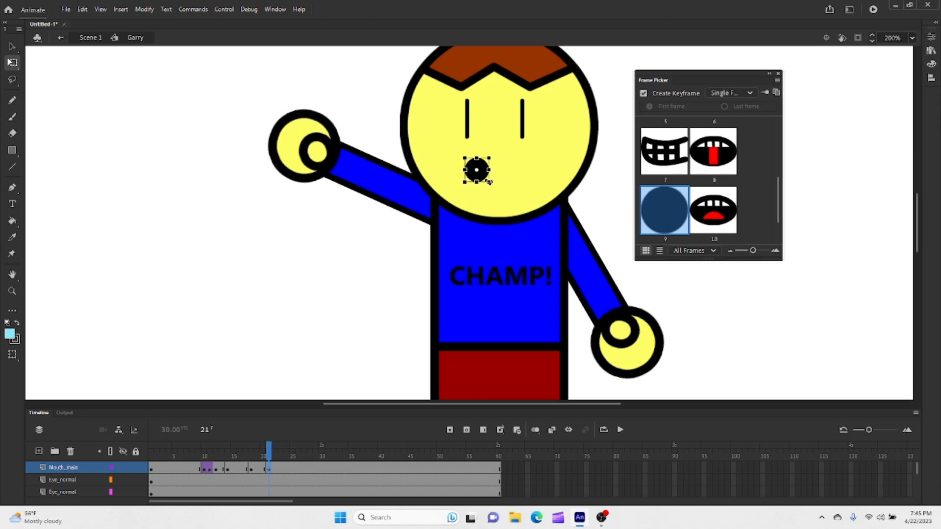
drag(492, 182, 495, 188)
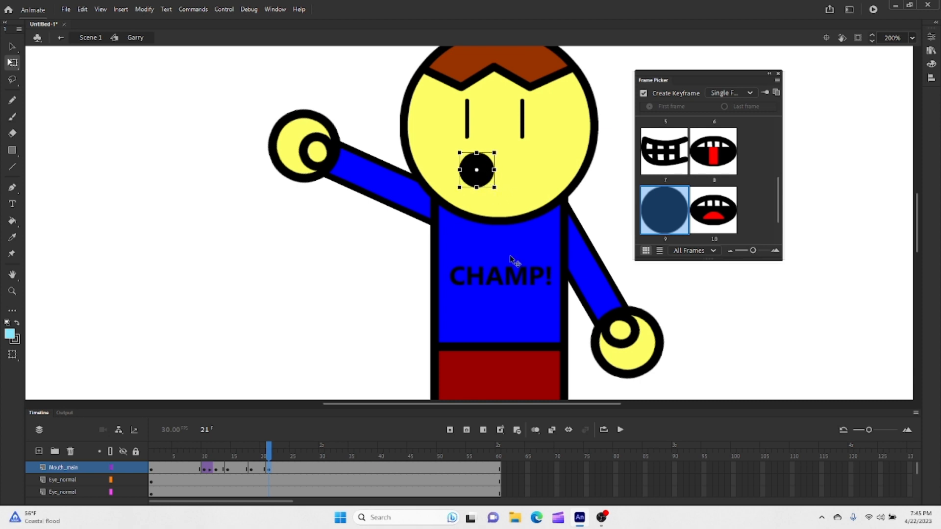
click(537, 432)
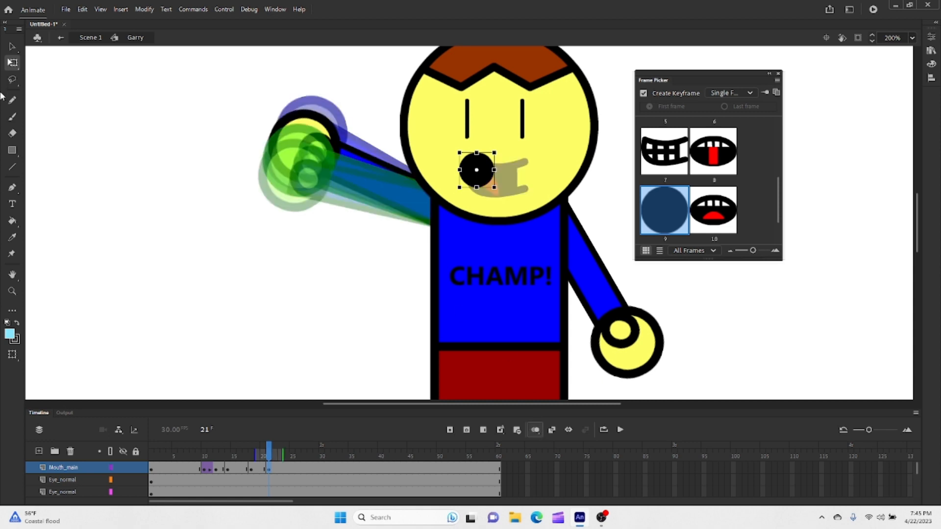
key(v)
drag(483, 175, 500, 183)
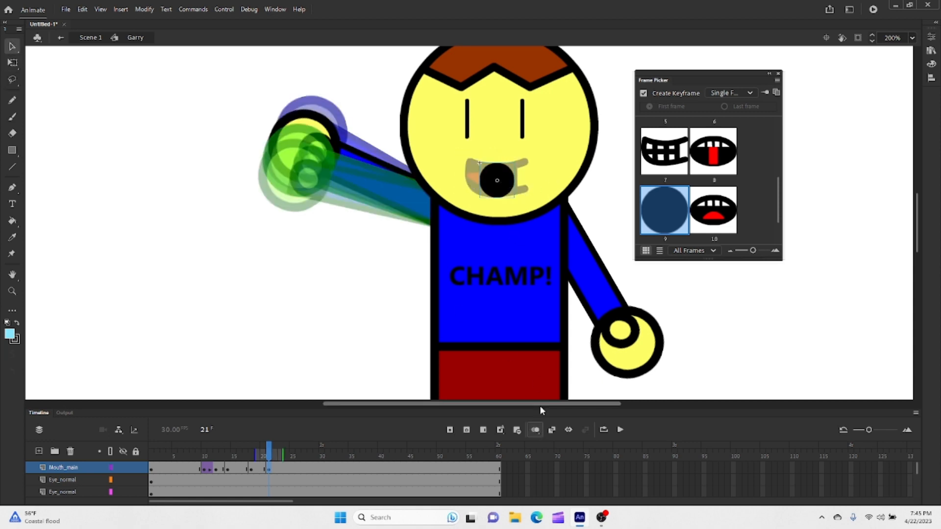
click(535, 429)
Step: Insert a keyframe at frame 26 of Mouth_main and overwrite it with the smile copied from the opening frames
drag(269, 455, 298, 458)
click(299, 472)
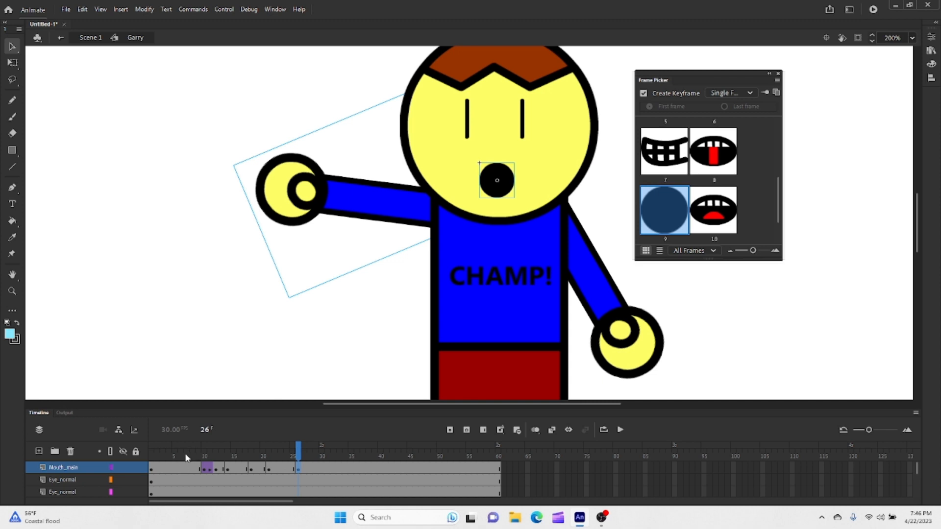
click(182, 470)
right_click(170, 468)
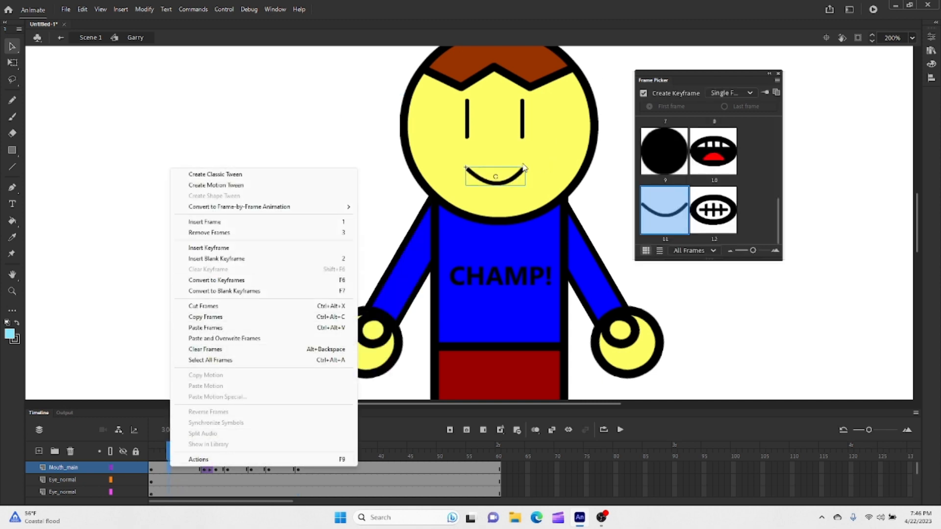
click(215, 319)
click(297, 451)
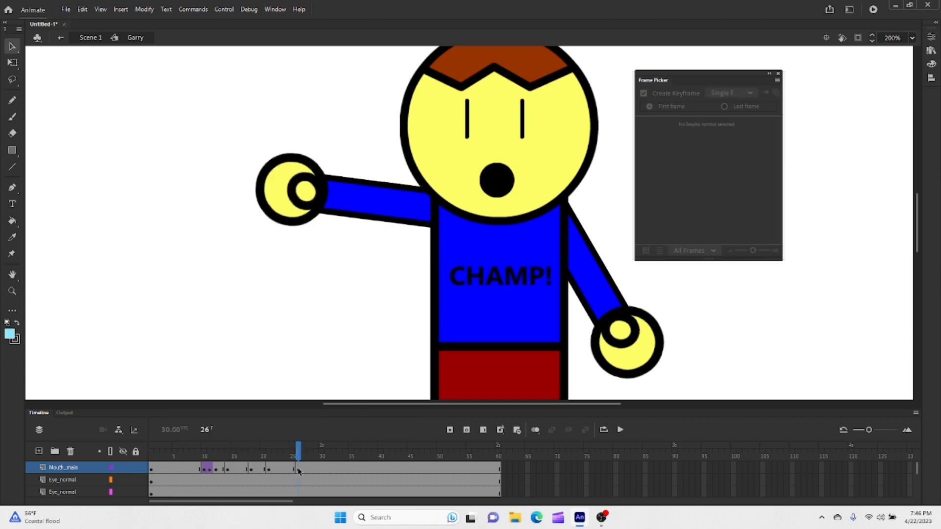
right_click(298, 469)
click(326, 340)
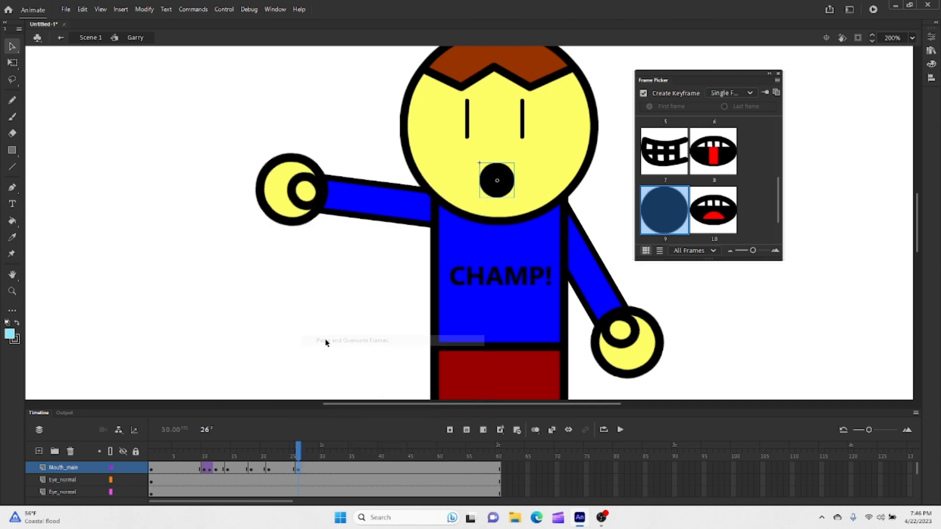
Step: Play the animation from frame 1 to check the mouth movement and close the Frame Picker
drag(297, 453, 151, 453)
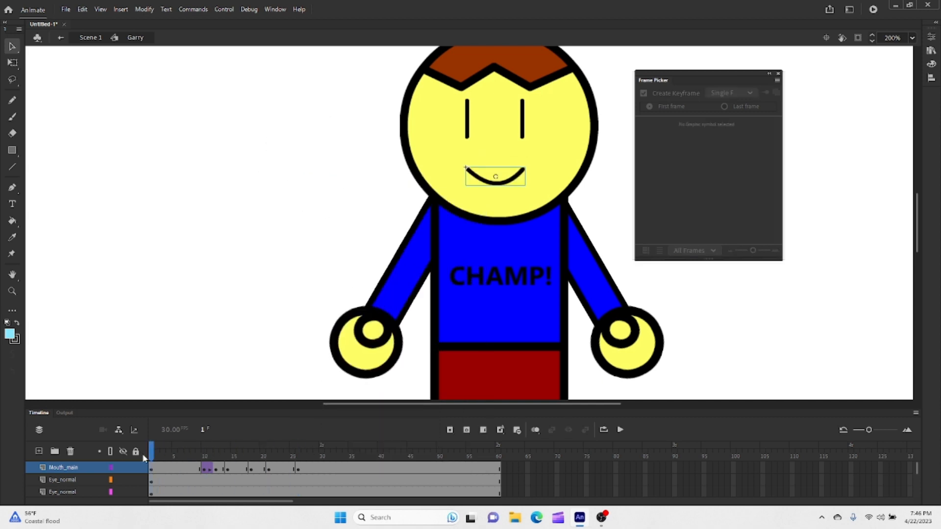
key(Return)
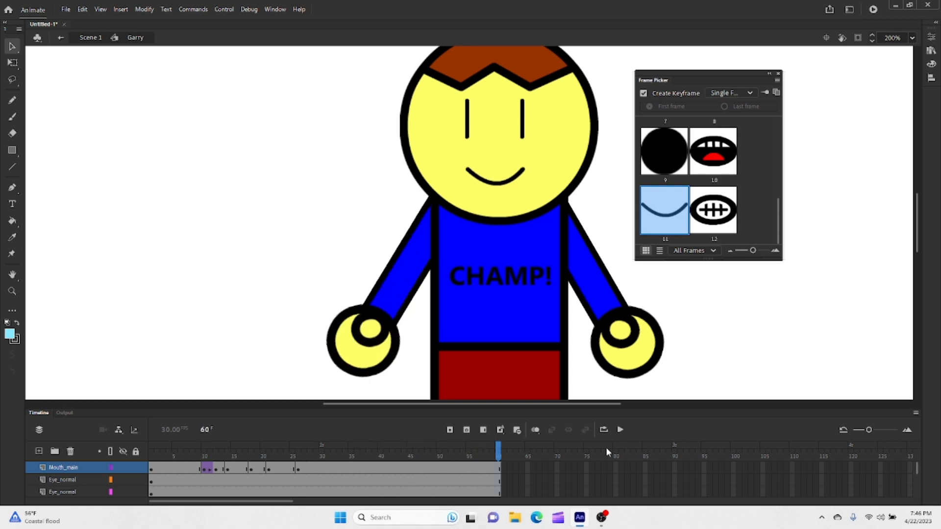
click(779, 74)
Step: Select all frames after frame 40 across every layer and remove them so the animation ends at frame 40
scroll(316, 478, down, 3)
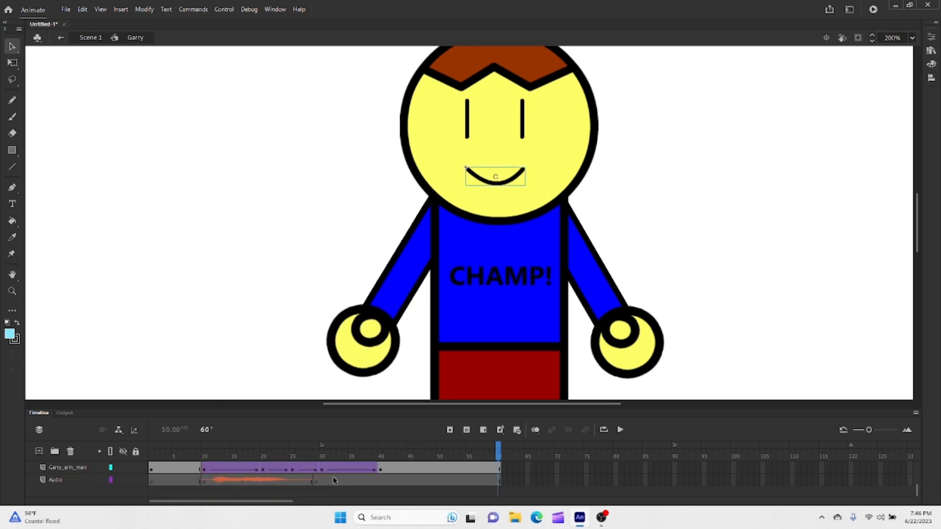
click(380, 455)
scroll(385, 465, up, 3)
click(386, 469)
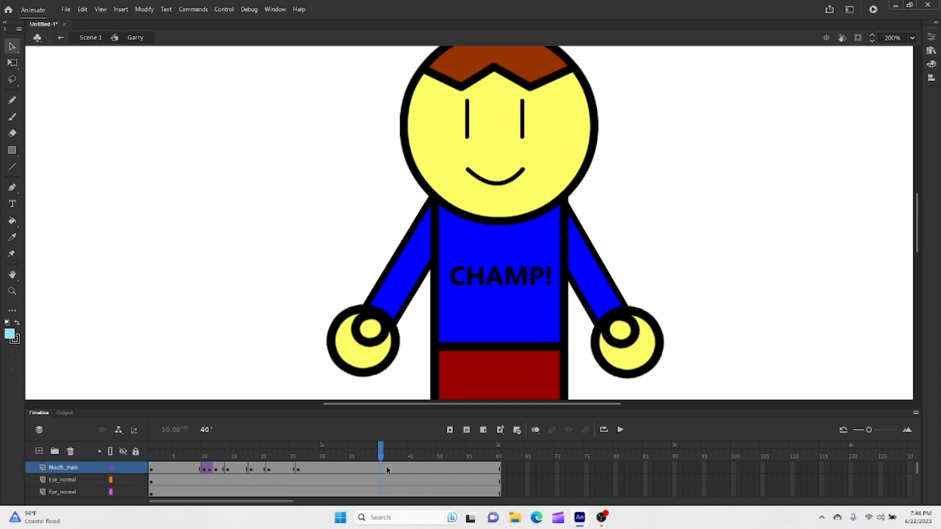
drag(385, 466, 513, 527)
key(shift+F5)
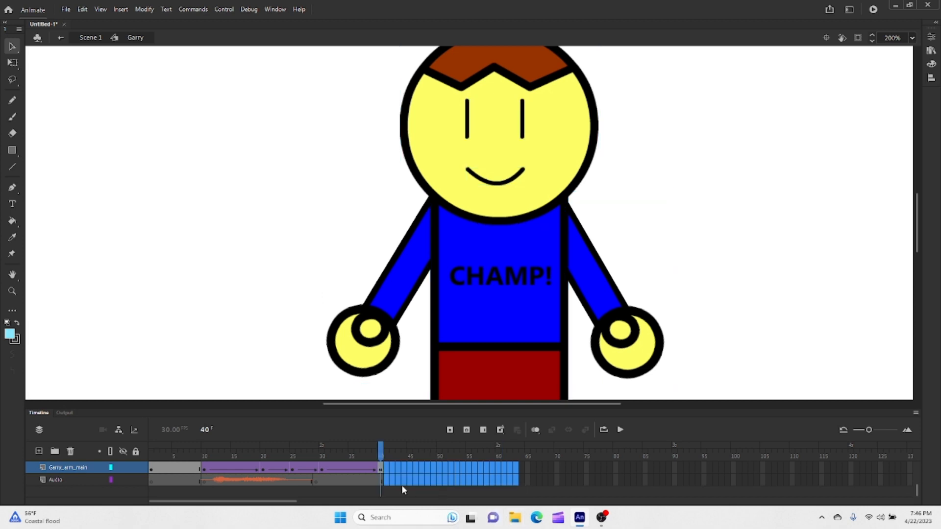
click(378, 449)
key(ctrl+z)
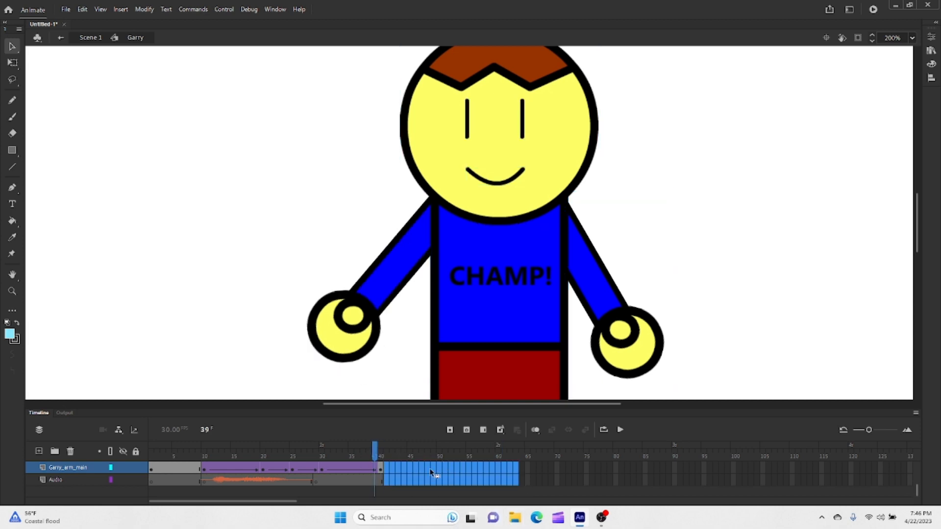
key(ctrl+z)
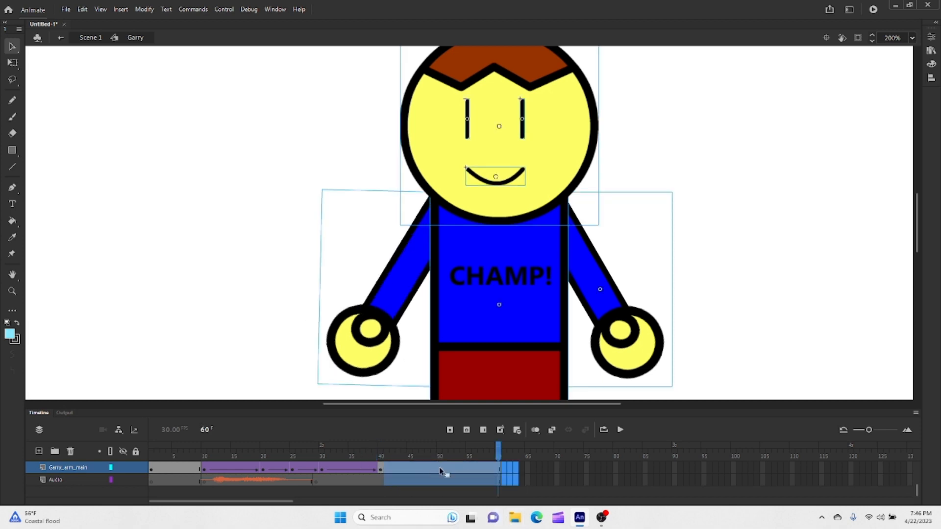
scroll(441, 470, up, 5)
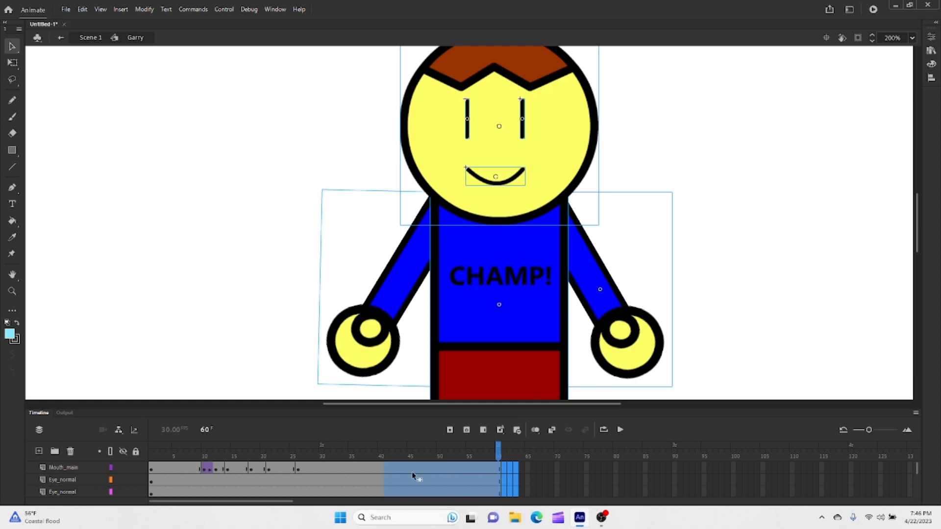
right_click(451, 476)
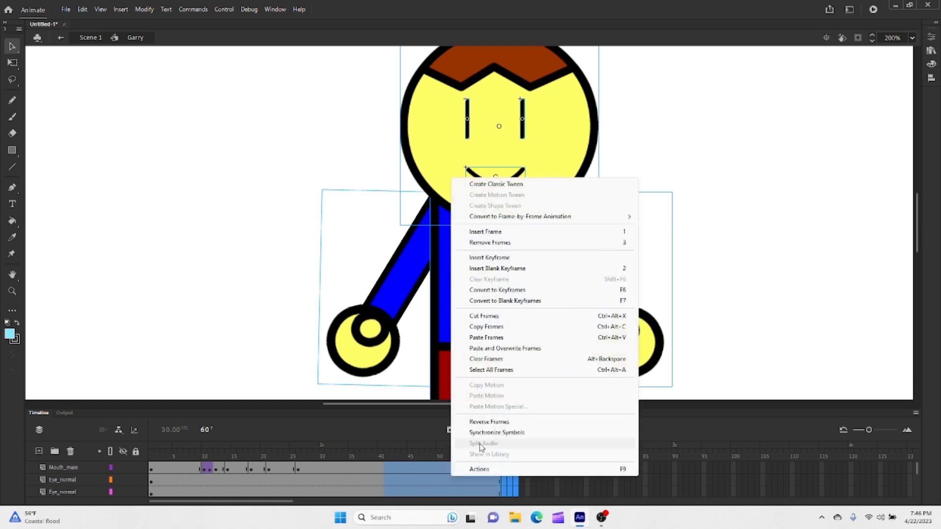
click(490, 242)
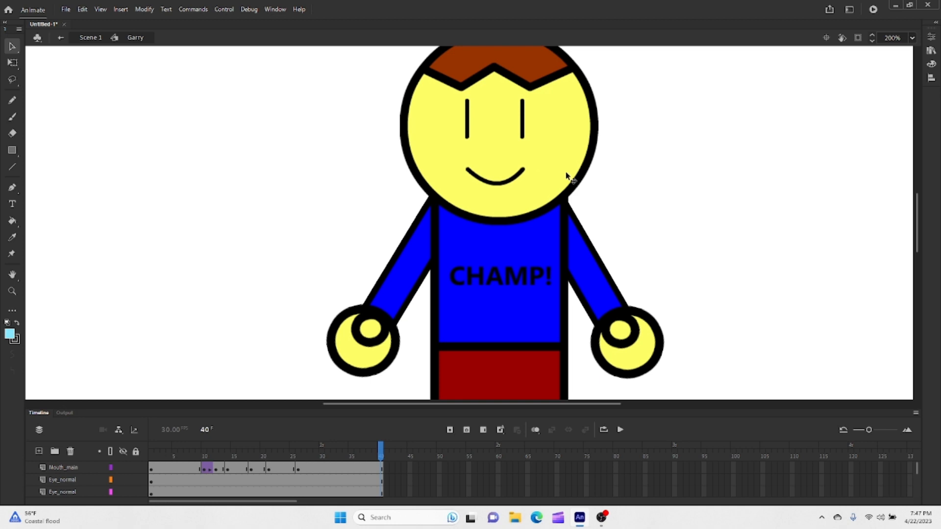
Step: Go to frame 10 and select the eye above the tongue side of the mouth to identify its layer
key(w)
click(7, 49)
click(203, 451)
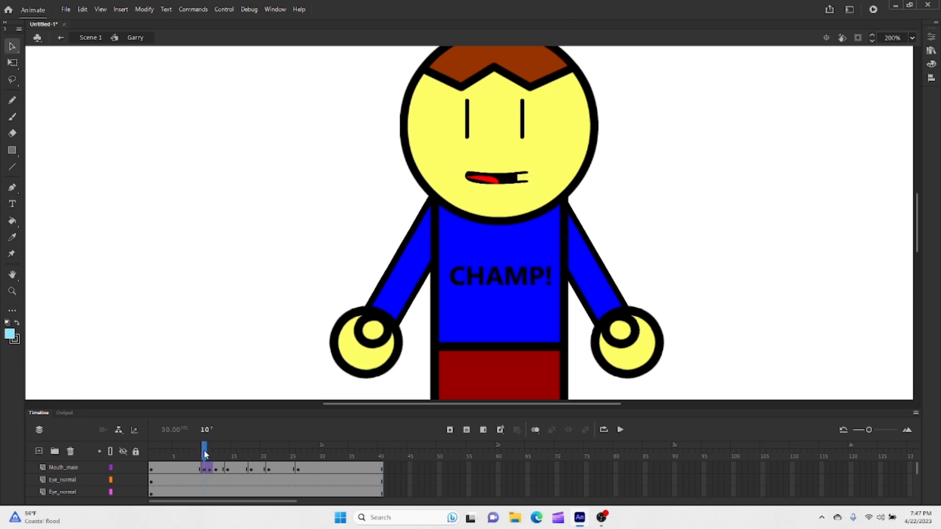
click(467, 126)
scroll(224, 494, down, 1)
scroll(225, 491, up, 1)
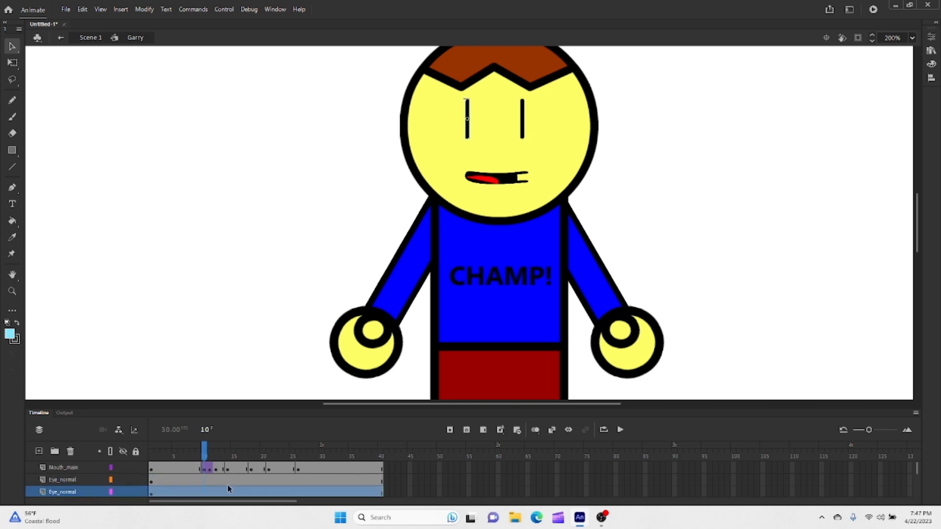
click(204, 460)
click(205, 491)
click(203, 480)
click(208, 450)
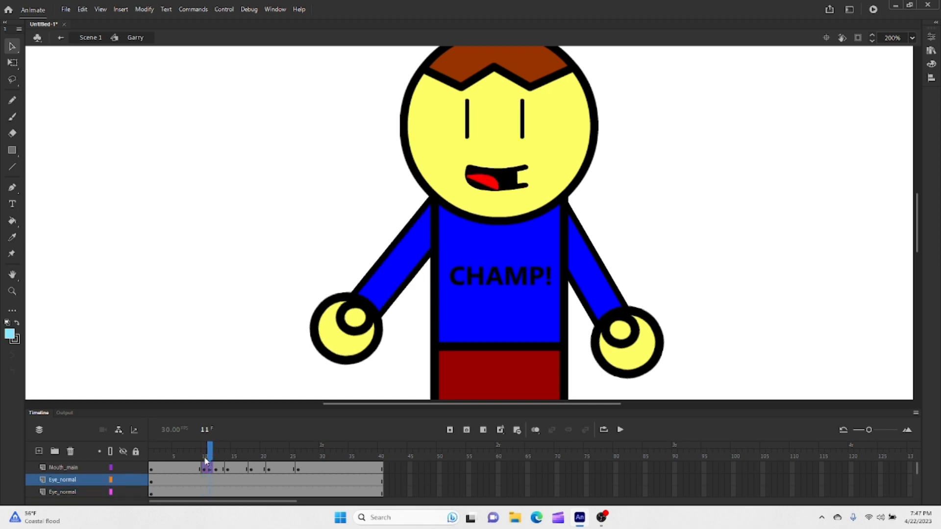
click(204, 451)
drag(201, 480, 203, 491)
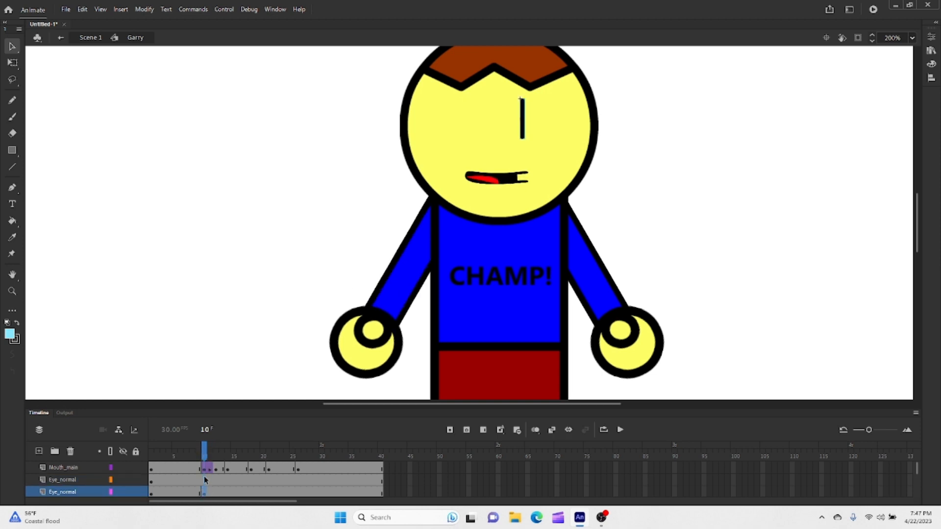
click(206, 480)
click(207, 447)
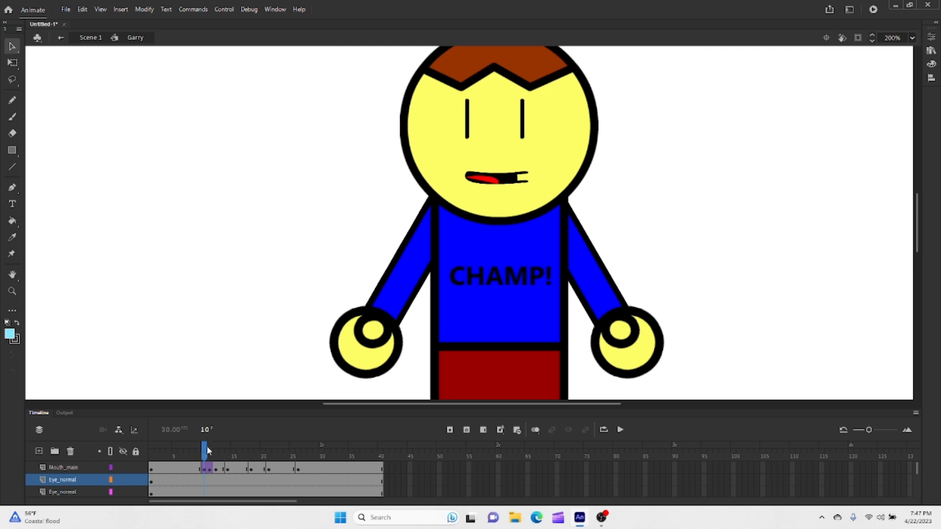
Step: Insert keyframes at frame 10 on both Eye_normal layers
right_click(203, 492)
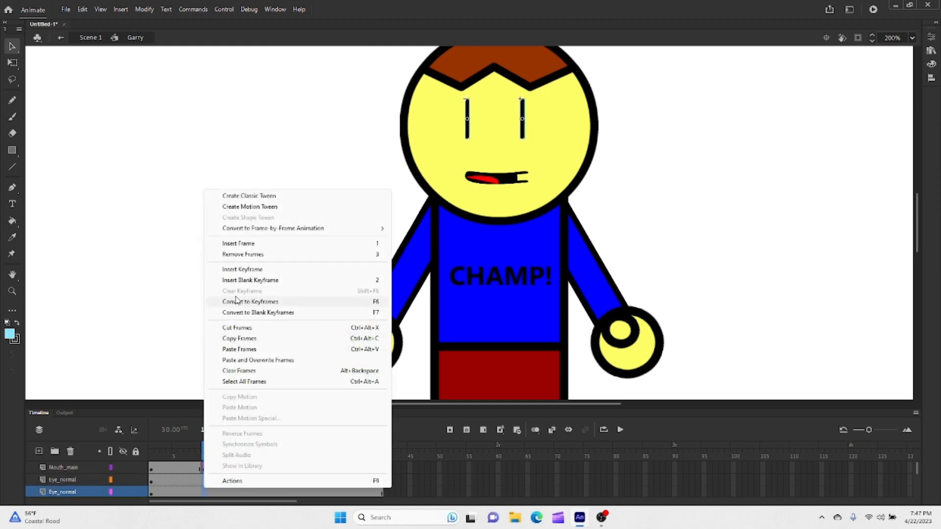
click(239, 270)
click(206, 459)
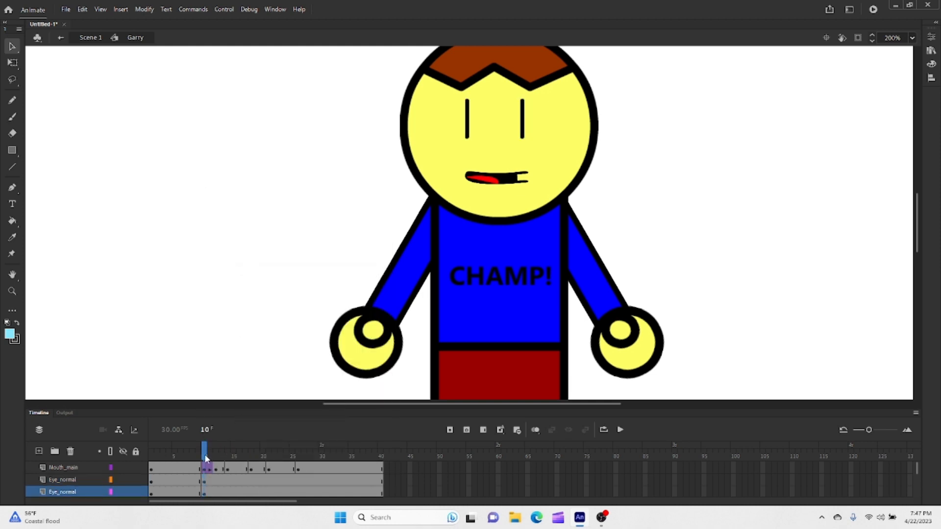
Step: Insert keyframes at frame 15 on both Eye_normal layers
click(233, 456)
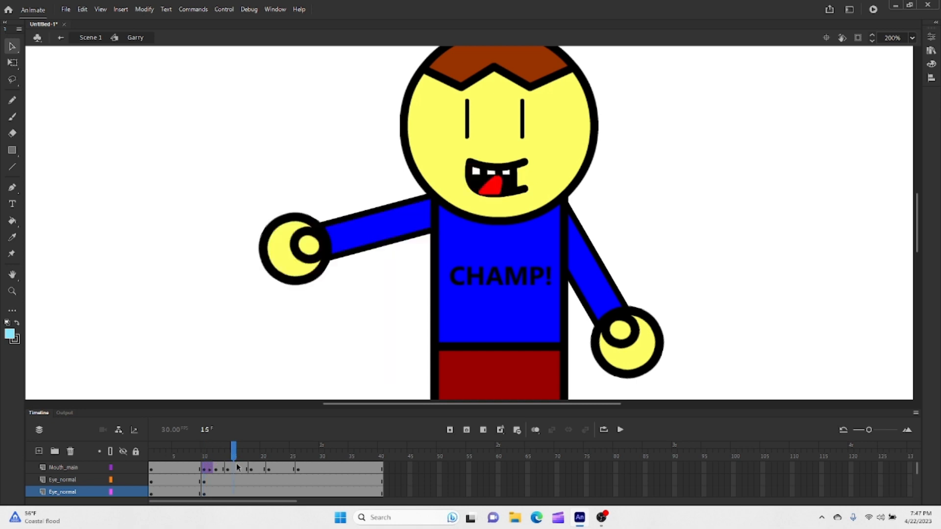
scroll(237, 472, down, 1)
click(234, 481)
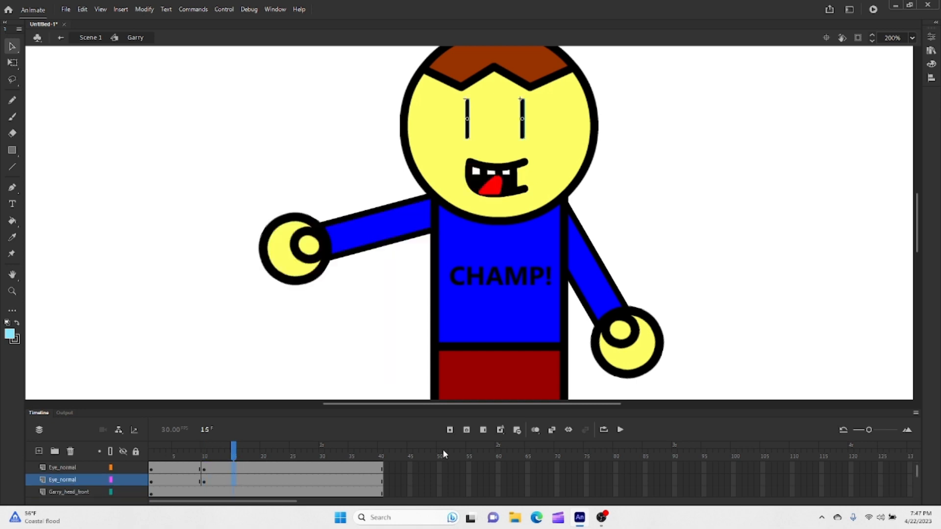
click(447, 432)
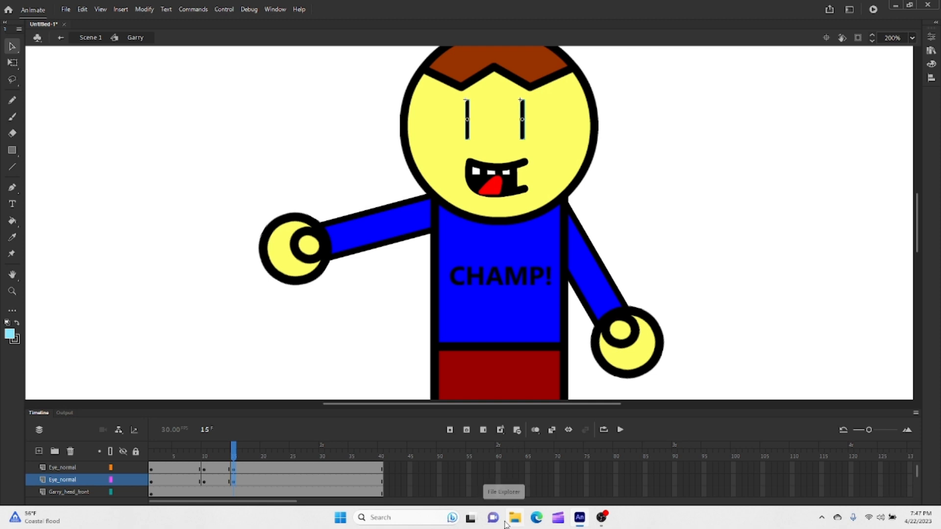
Step: Nudge both eyes at frame 15 slightly down towards the mouth, comparing a raised position before settling on the lowered one
key(Down)
key(Down)
key(Down)
key(Down)
key(Down)
key(Down)
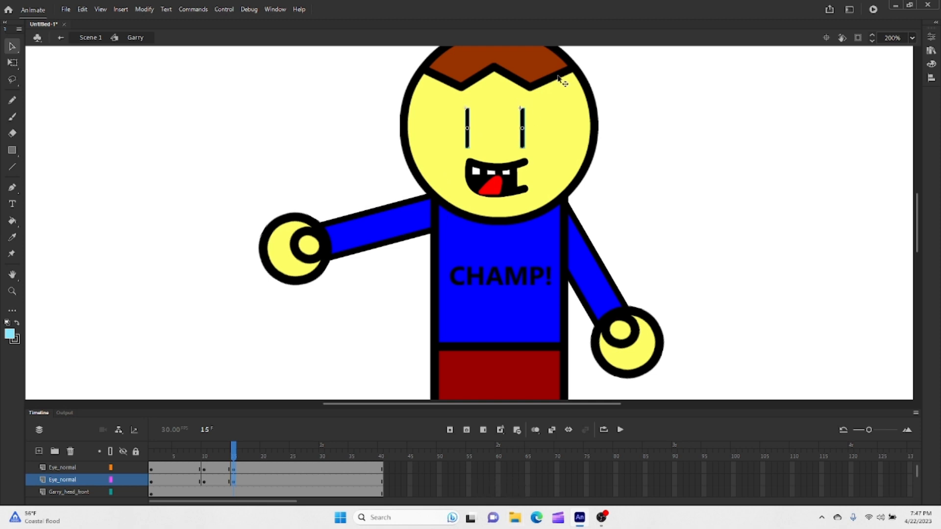
key(Up)
key(Up)
key(Up)
key(Up)
key(Up)
key(Up)
key(Up)
key(Up)
key(Up)
key(Down)
key(Down)
key(Down)
key(Down)
key(Down)
key(Down)
key(Down)
Step: Insert keyframes at frame 16 on both Eye_normal layers and clear the selection
click(235, 451)
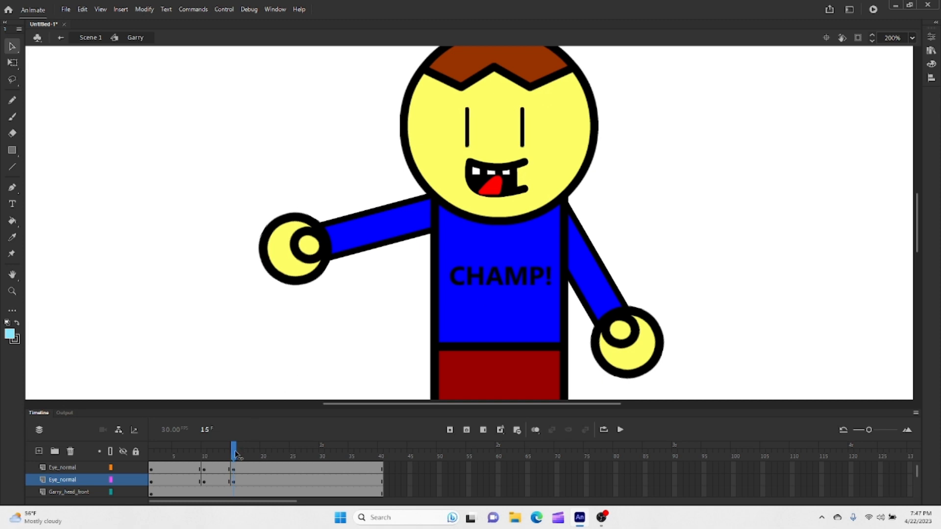
drag(235, 453, 239, 453)
click(239, 479)
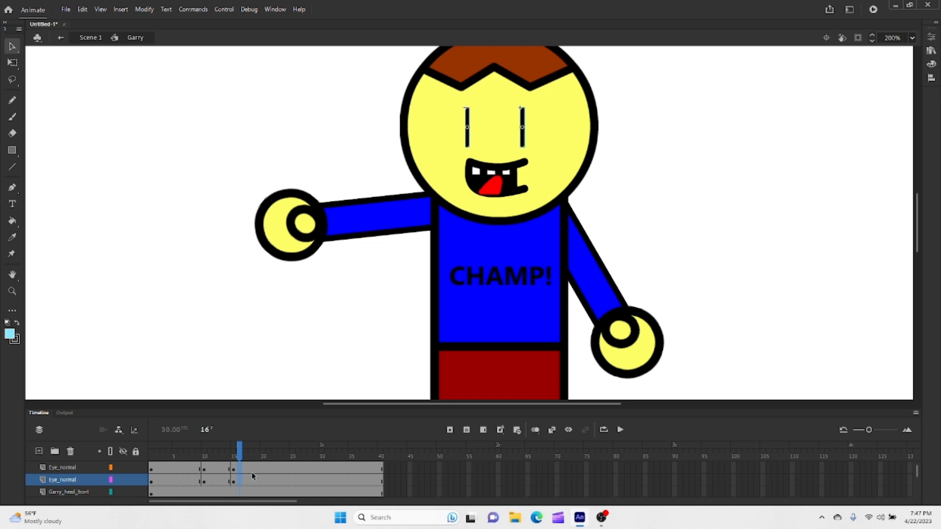
click(448, 431)
click(678, 172)
Step: Swap the eye nearer the waving arm at frame 16 for the Eye_closed symbol
right_click(468, 137)
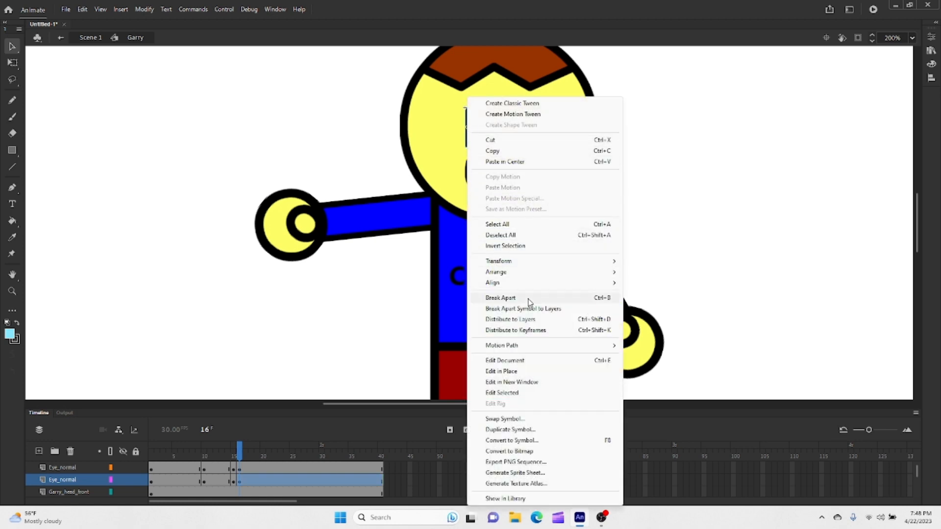
click(505, 420)
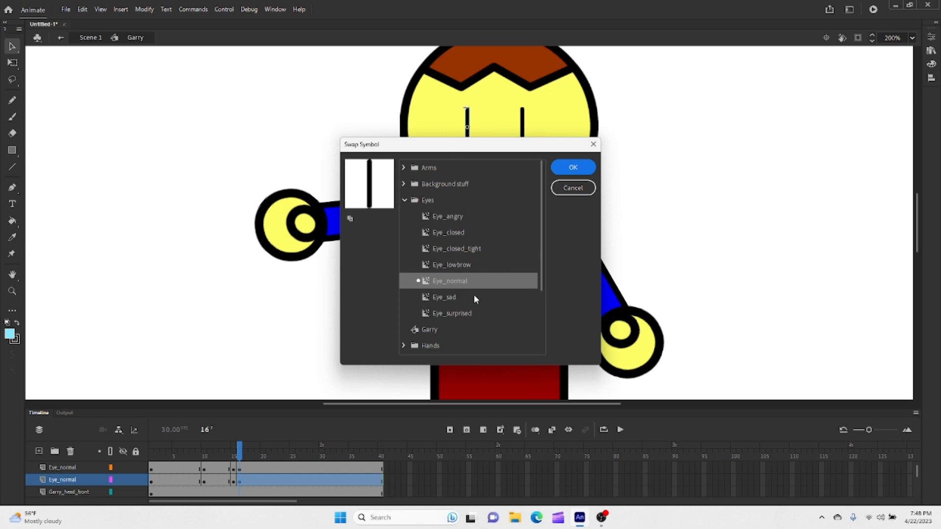
click(435, 234)
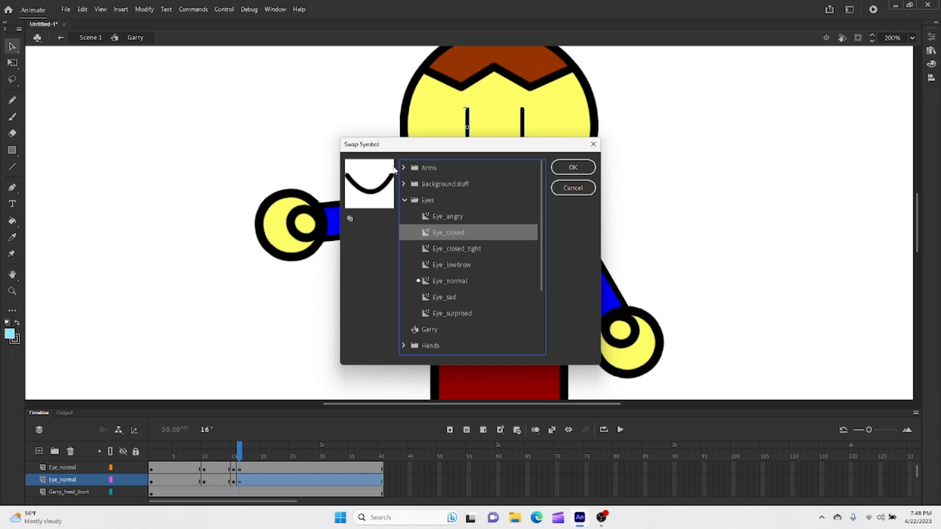
click(572, 168)
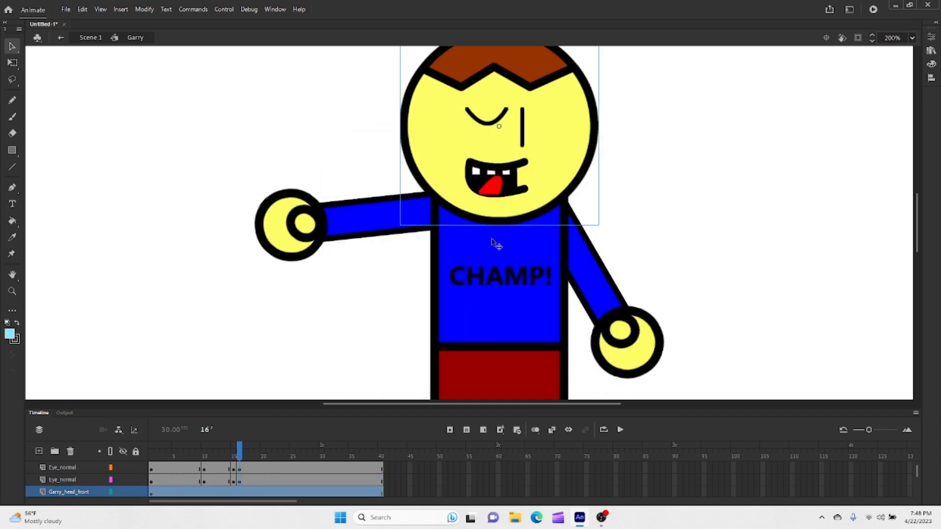
Step: Widen the closed eye slightly, turn on onion skinning, and centre it on the lower end of the previous frame's eye
click(475, 122)
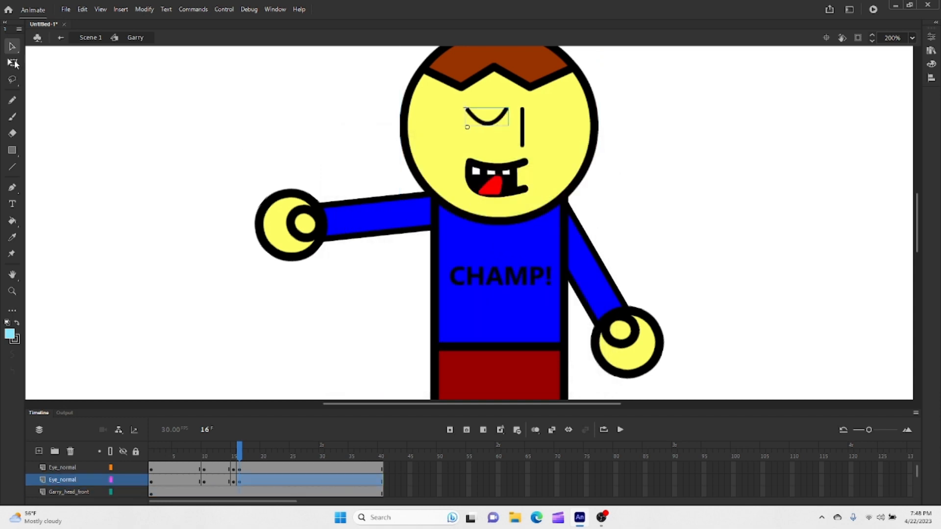
key(q)
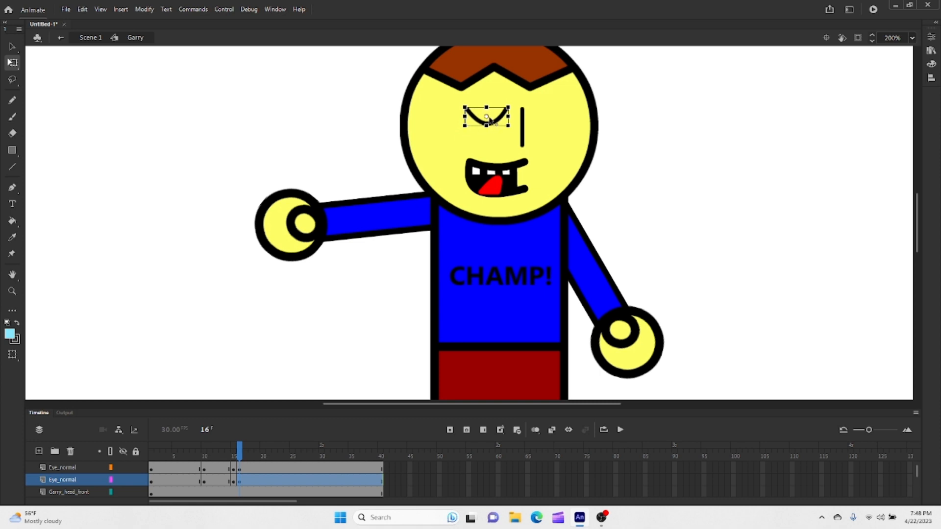
drag(508, 117, 511, 117)
click(12, 46)
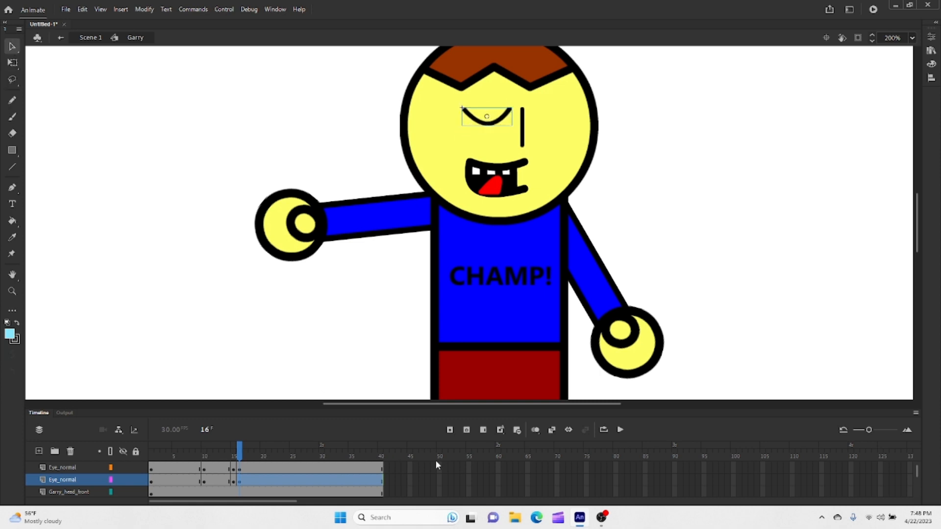
click(534, 430)
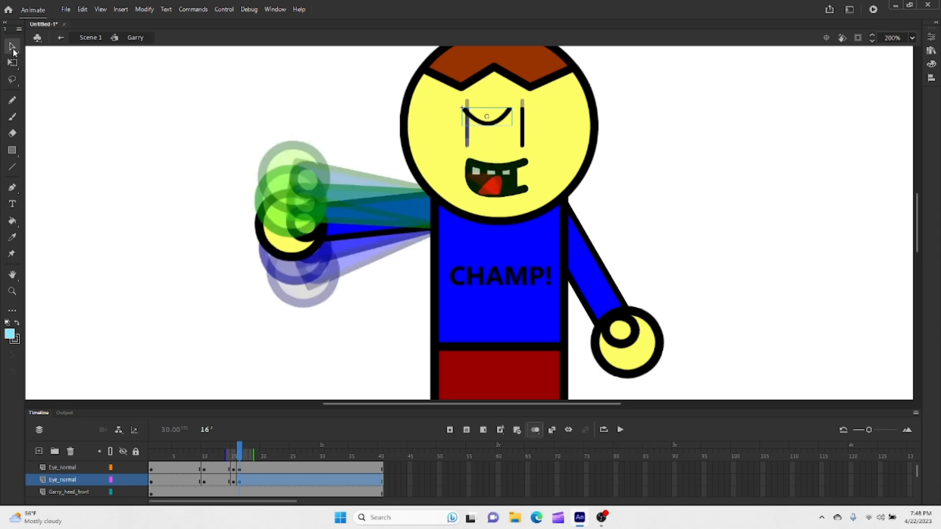
drag(497, 126, 478, 155)
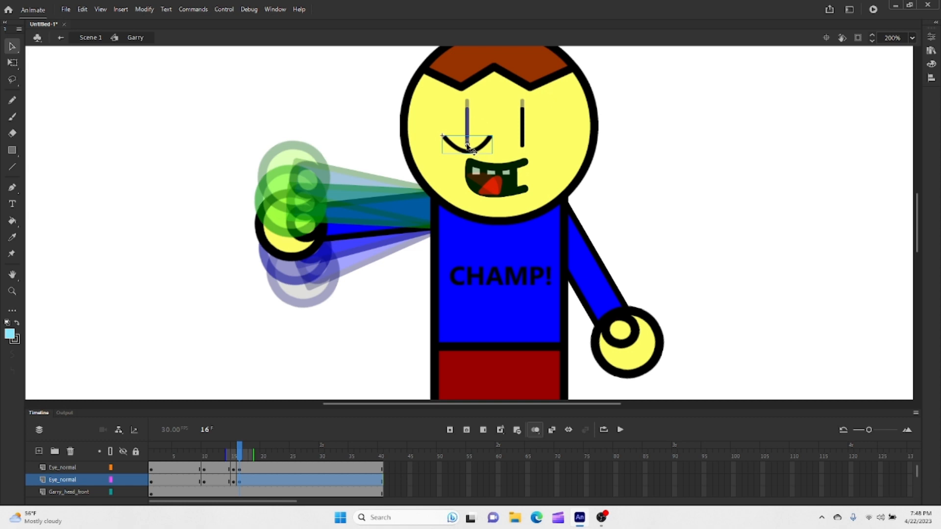
Step: Swap the remaining open eye at frame 16 for the Eye_closed symbol
right_click(522, 136)
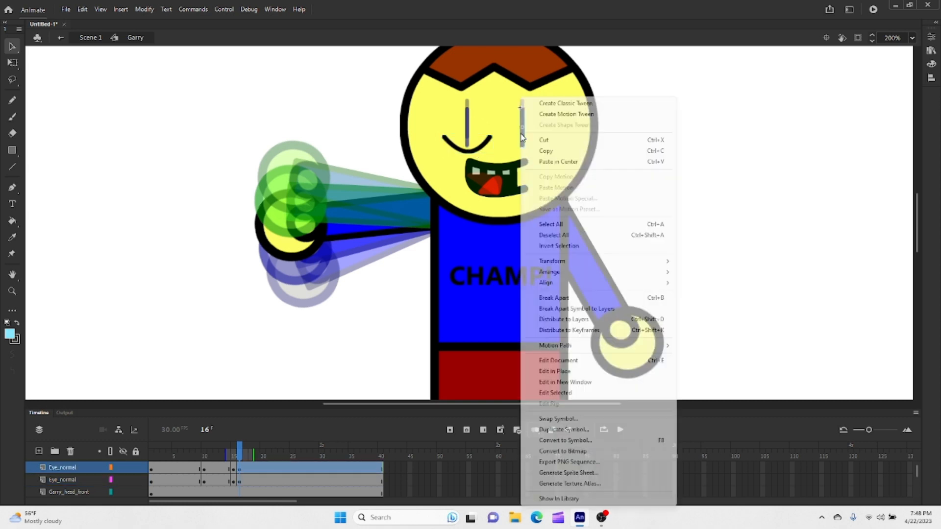
click(578, 419)
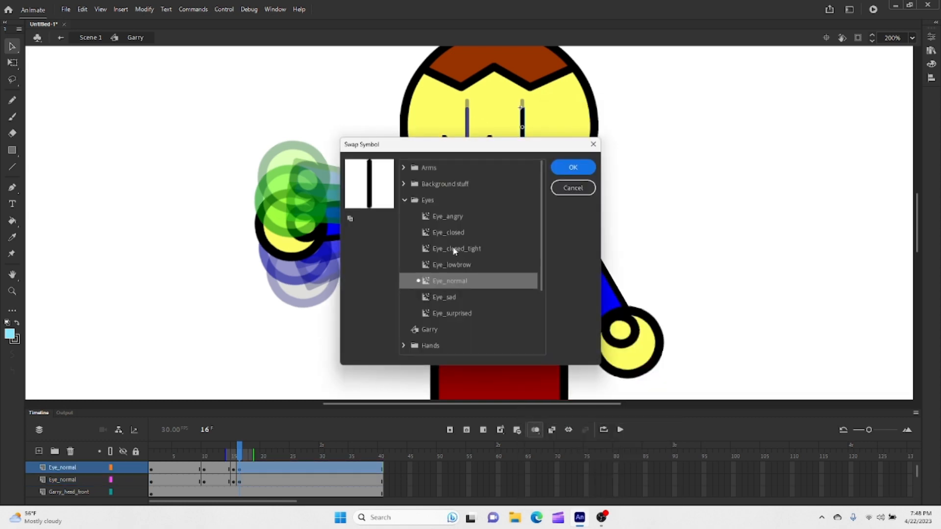
click(449, 234)
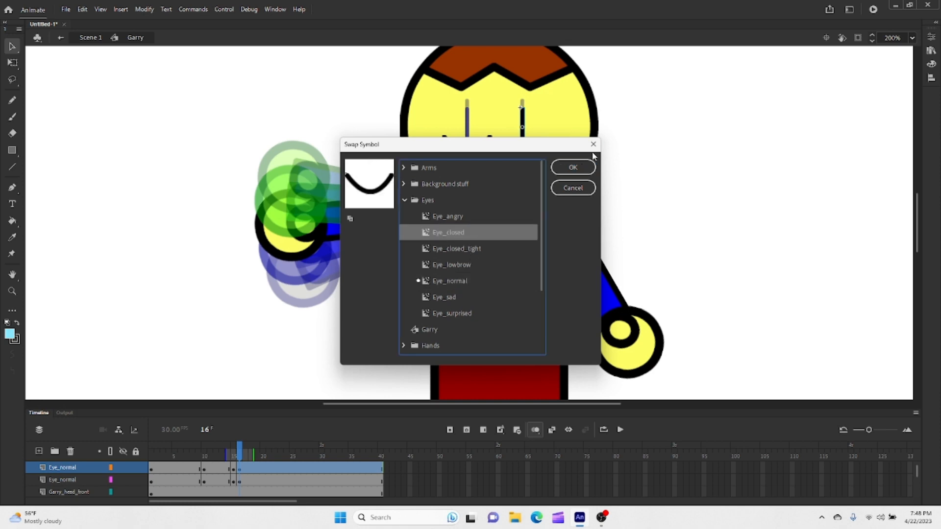
click(573, 167)
Step: Widen the second closed eye and place it level with the first, over its onion-skinned open eye
click(12, 62)
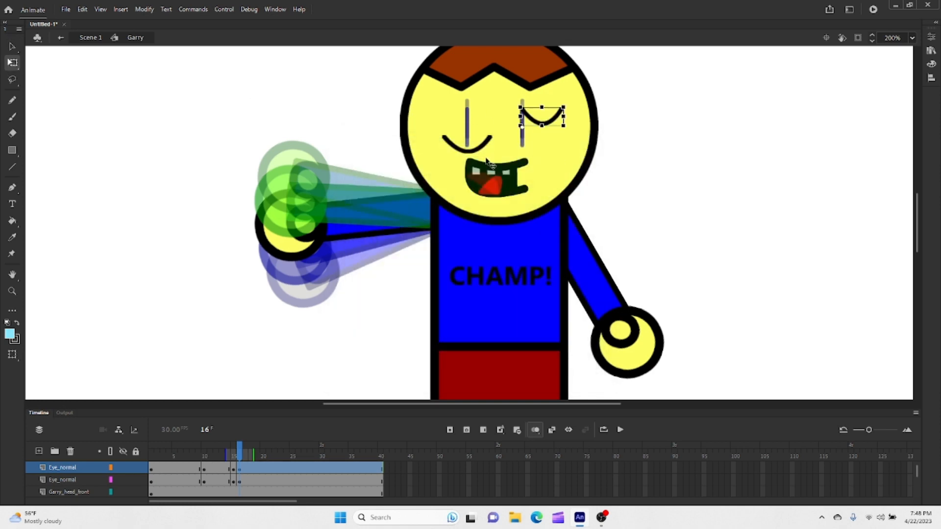
drag(567, 117, 520, 146)
key(v)
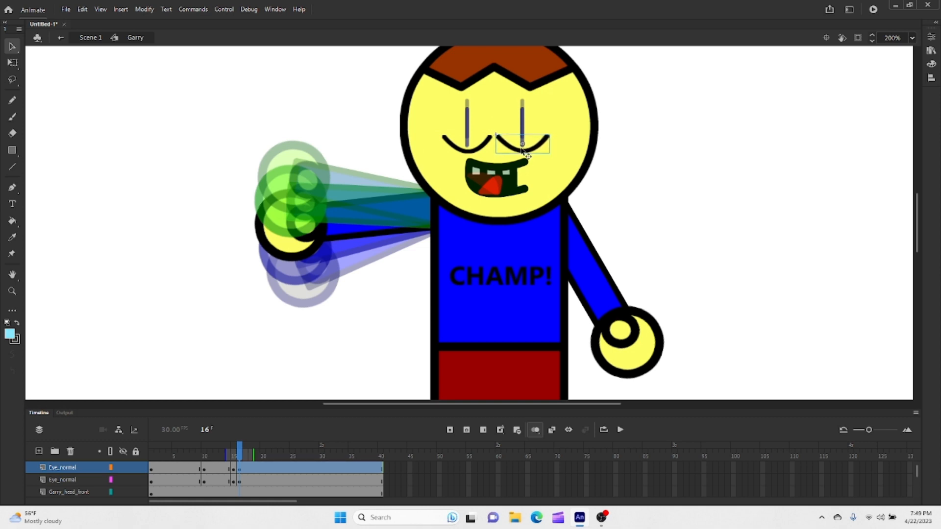
click(762, 200)
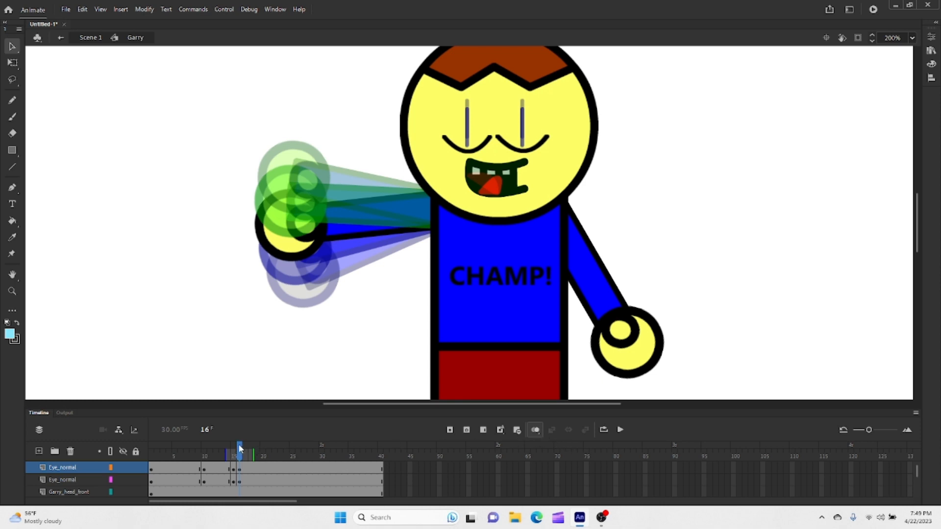
Step: Insert keyframes at frame 18 on both eye layers and nudge the closed eyes up from their frame 16 position
drag(240, 448, 251, 450)
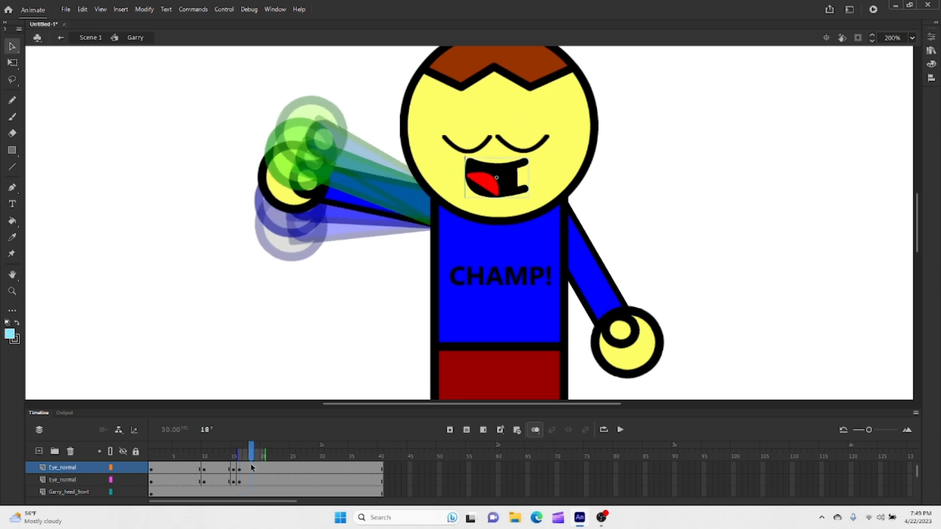
click(252, 479)
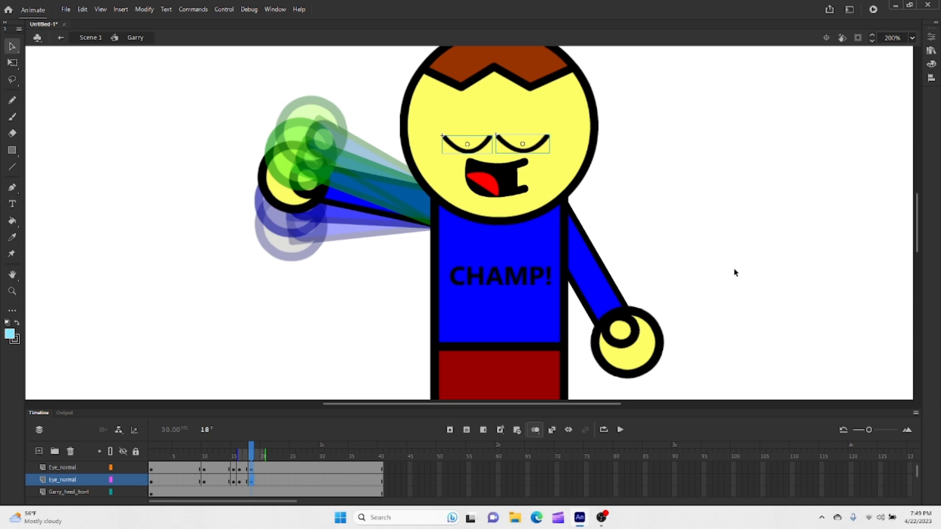
key(Up)
key(Up)
key(Up)
key(Up)
key(Up)
key(Up)
key(Up)
key(Up)
key(Up)
key(Up)
key(Up)
key(Up)
key(Up)
key(Up)
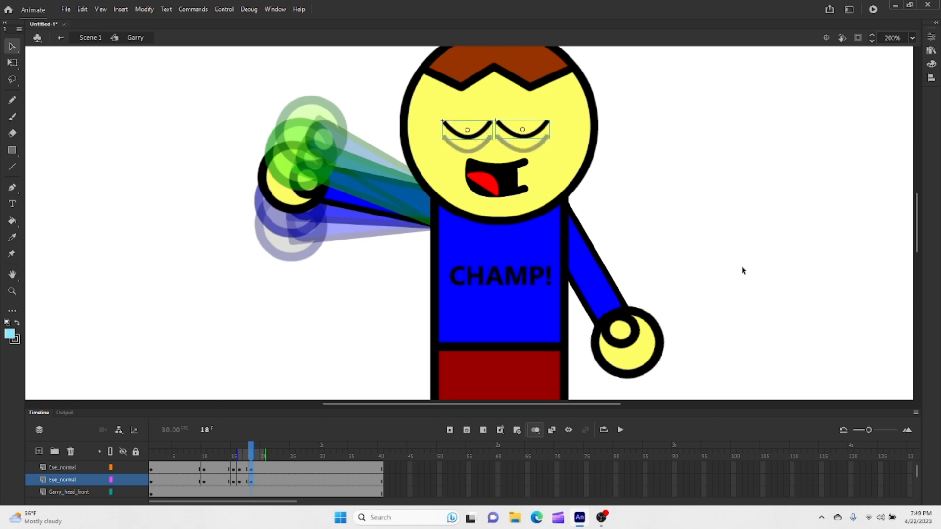
click(743, 270)
Step: Insert keyframes at frame 19 on both eye layers
click(259, 453)
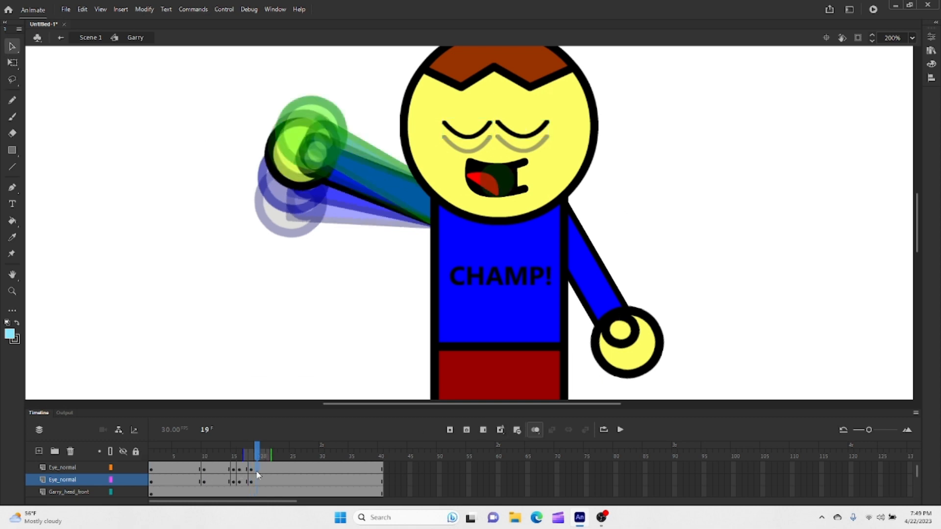
click(258, 473)
click(450, 431)
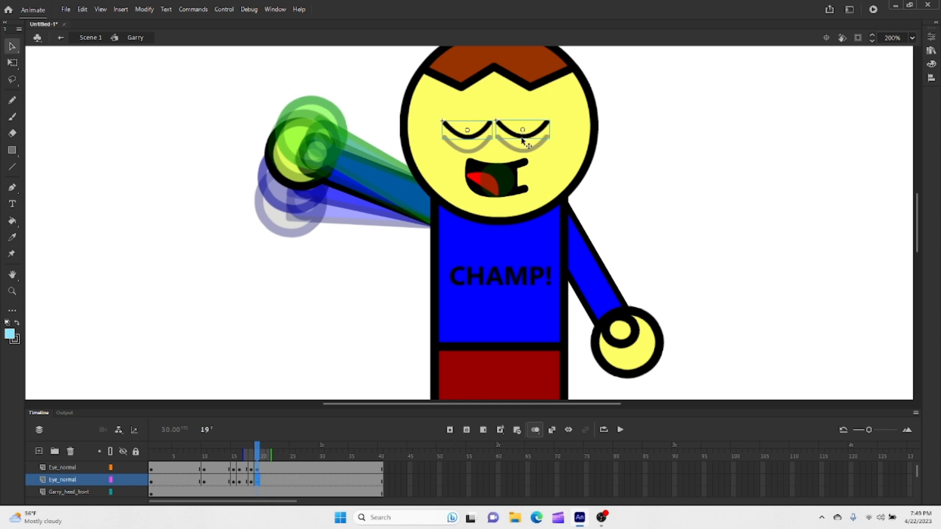
click(686, 138)
Step: Copy the open-eye frames at frame 10 from both eye layers
click(211, 449)
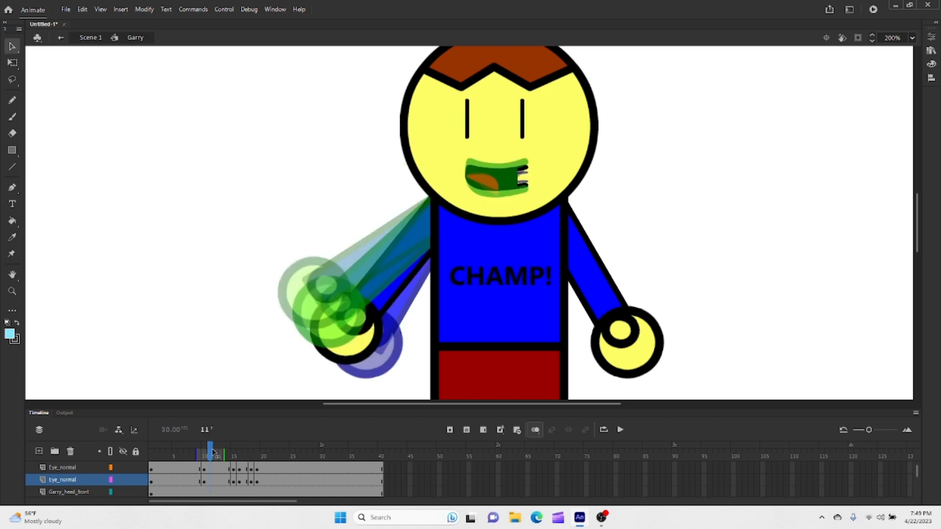
drag(203, 469, 201, 478)
right_click(201, 478)
click(223, 329)
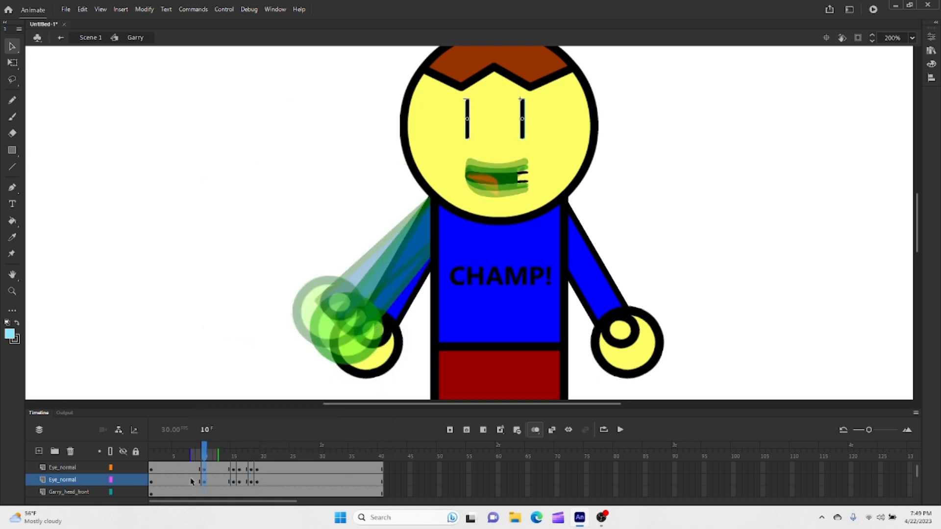
Step: Paste and overwrite the copied open-eye frames at frame 19 on both eye layers, and clear the extra keyframes at frame 20
click(257, 452)
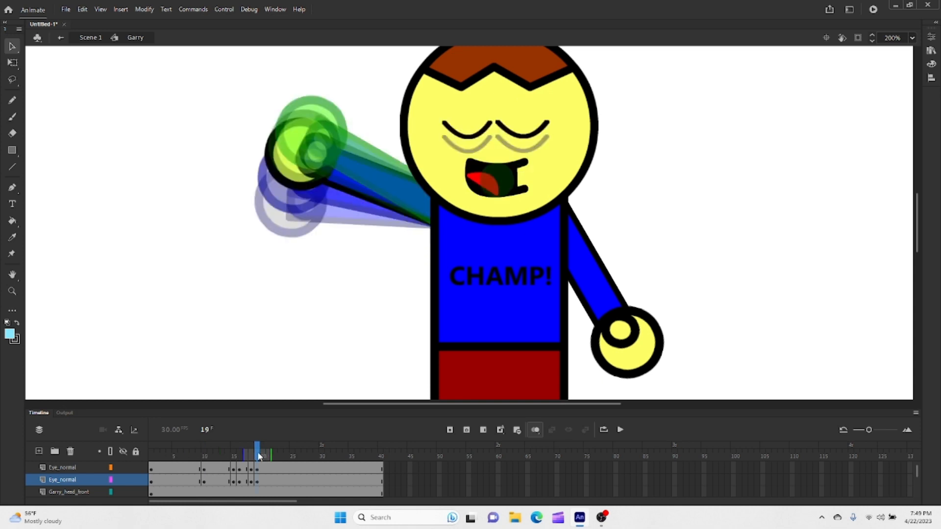
right_click(257, 482)
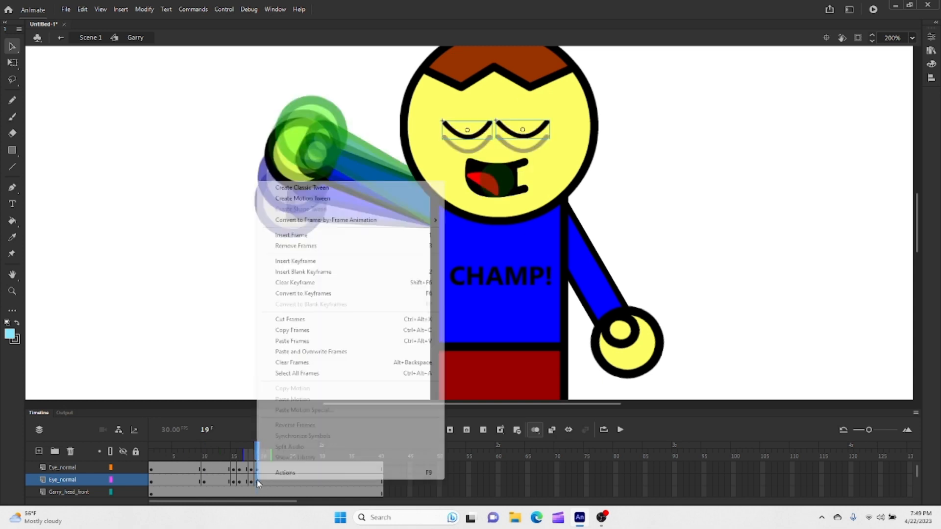
click(323, 352)
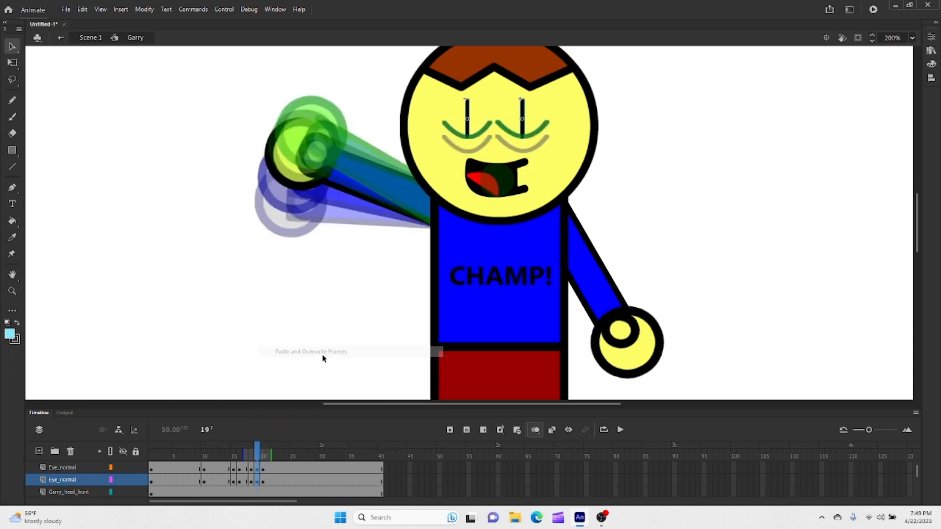
right_click(263, 480)
click(303, 283)
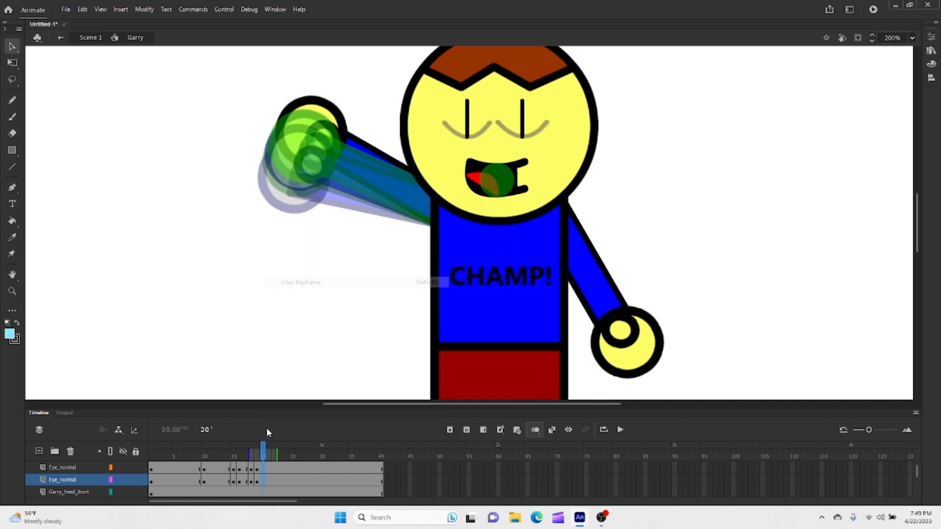
Step: Nudge both open eyes at frame 19 up until their upper ends reach the hairline
click(257, 451)
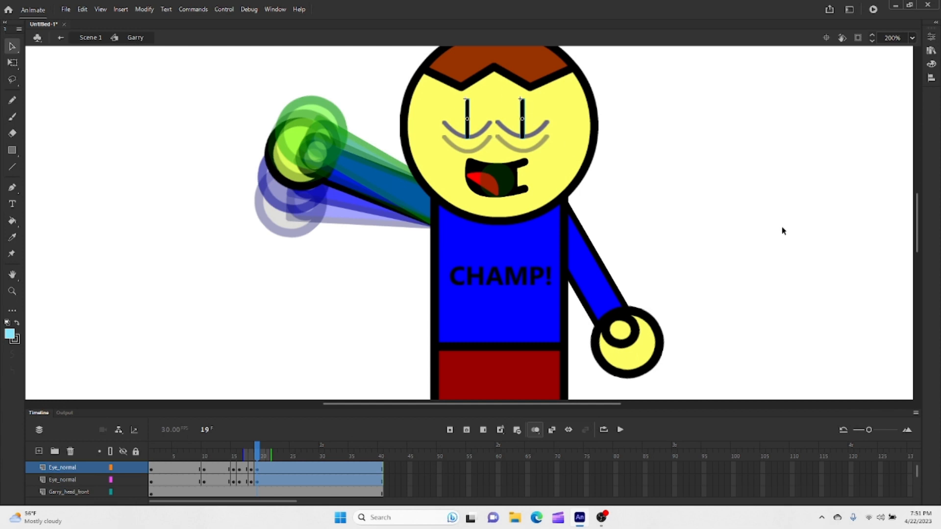
key(Up)
key(Up)
key(Up)
key(Up)
key(Up)
key(Up)
key(Up)
key(Up)
key(Up)
key(Up)
key(Up)
key(Up)
key(Up)
key(Up)
click(782, 230)
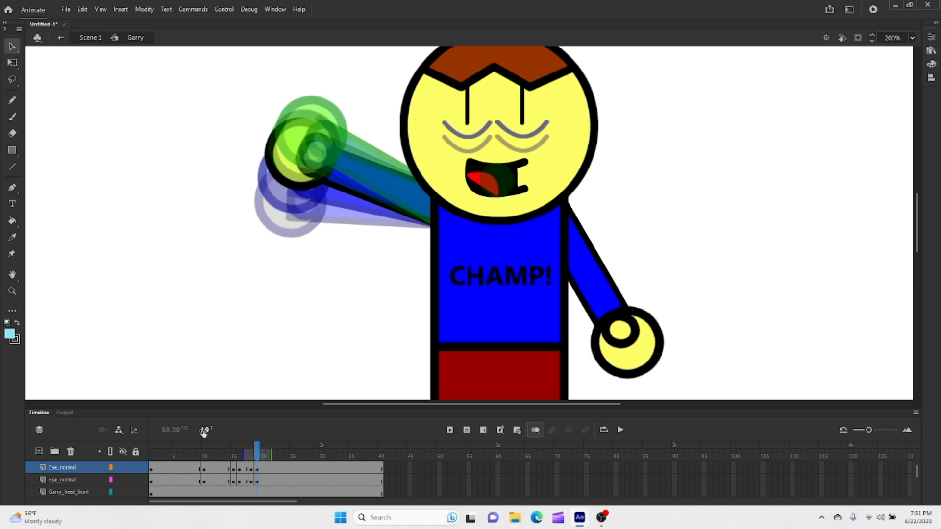
Step: Insert keyframes at frame 24 on both eye layers
click(287, 452)
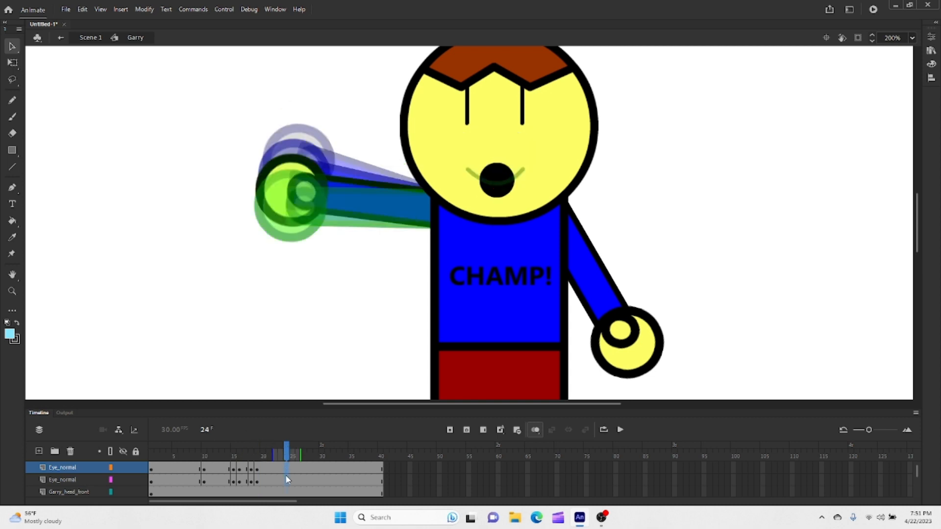
click(285, 475)
click(446, 433)
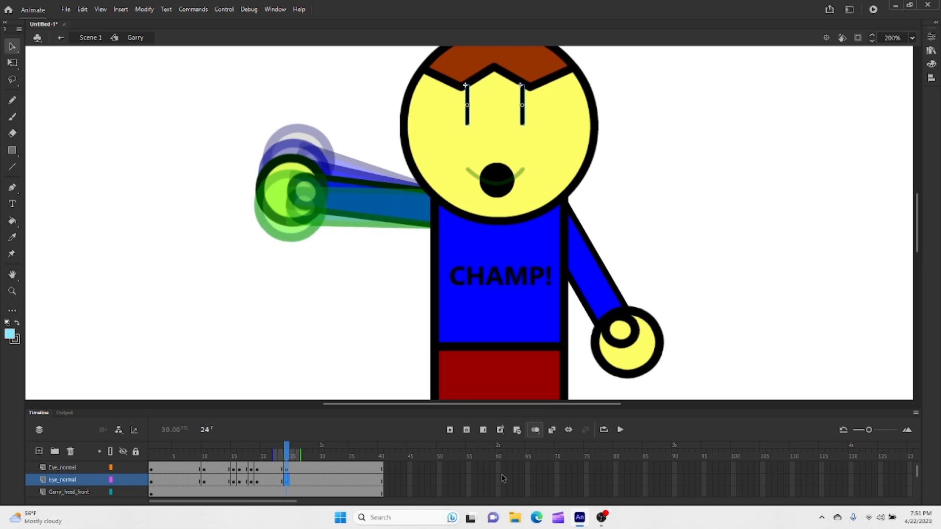
Step: Nudge both open eyes at frame 24 down from the hairline to their normal resting height
key(Down)
key(Down)
key(Down)
key(Down)
key(Down)
key(Down)
key(Down)
key(Down)
key(Down)
key(Down)
key(Down)
key(Down)
key(Down)
key(Down)
key(Down)
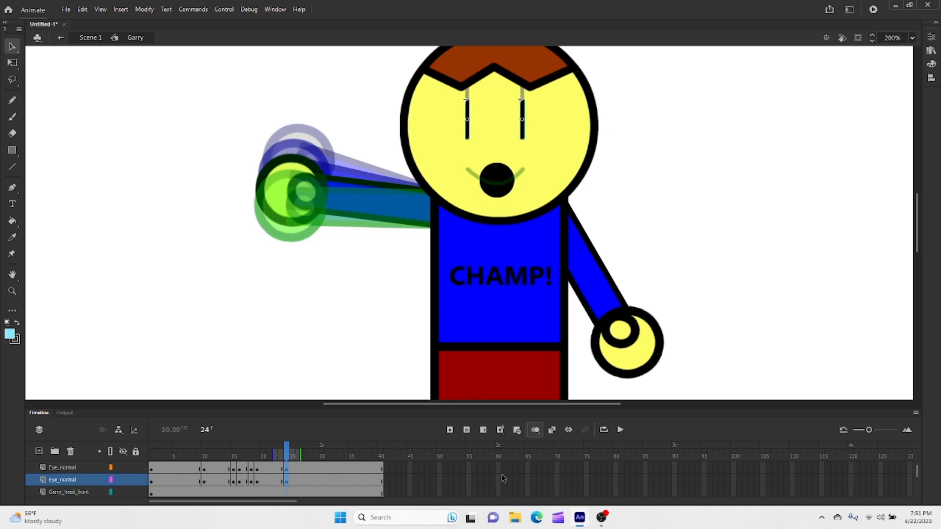
Step: Turn off onion skinning and play the animation from frame 10 to check the blink
click(208, 458)
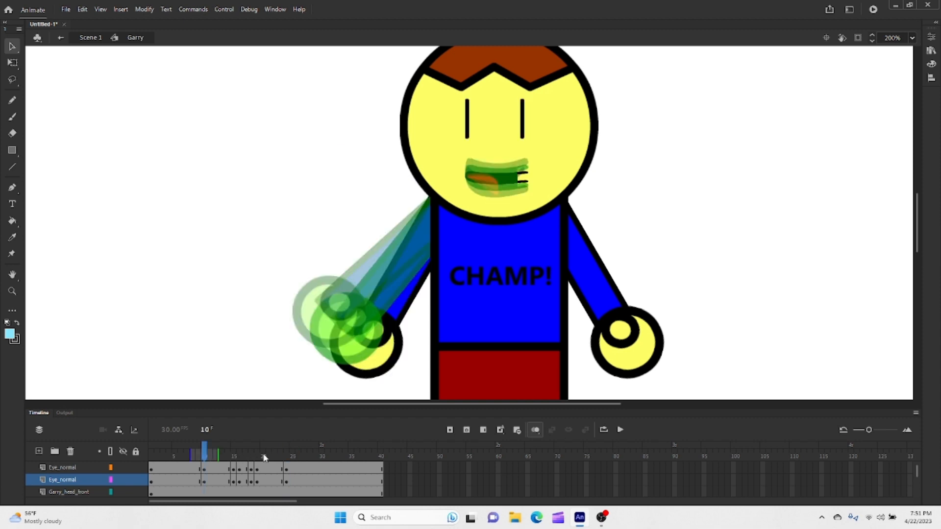
click(538, 429)
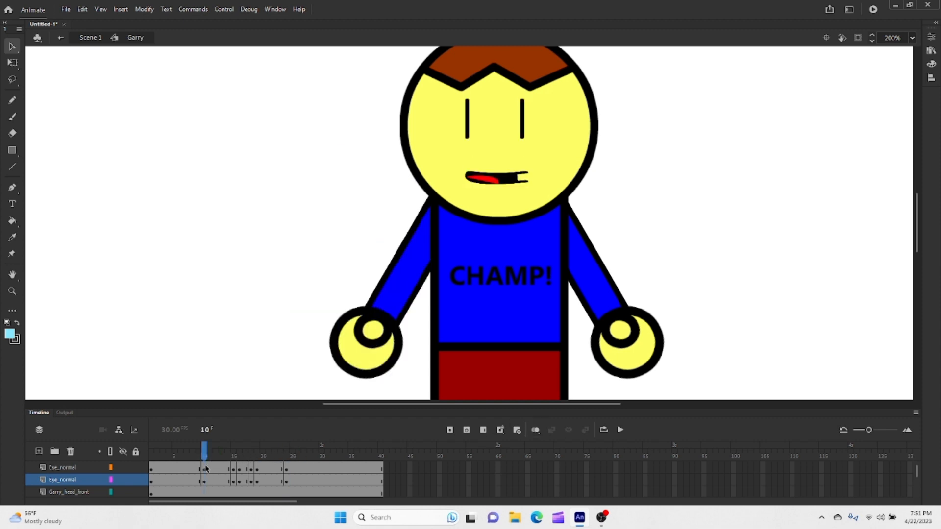
drag(204, 454, 204, 453)
key(Return)
key(Return)
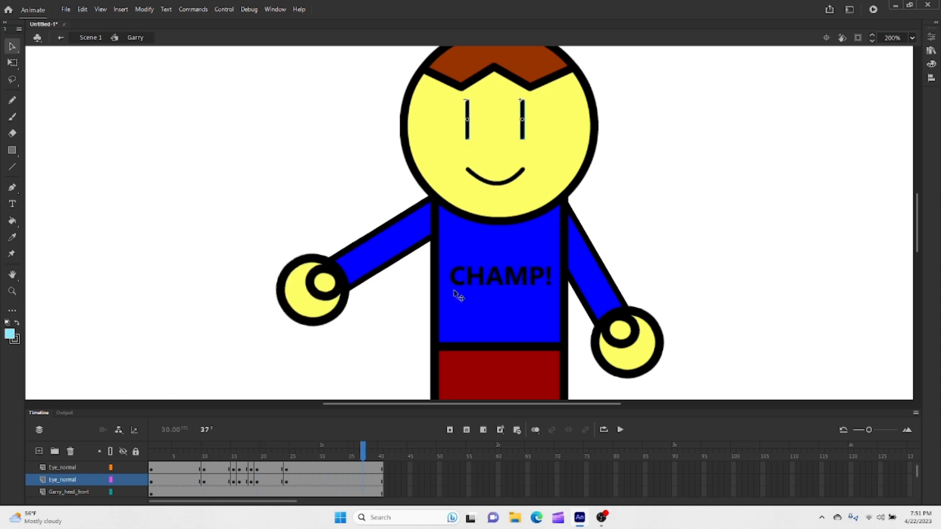
Step: Create classic tweens on both eye layers in the span starting at frame 10, with the Cubic Ease-In effect
click(217, 451)
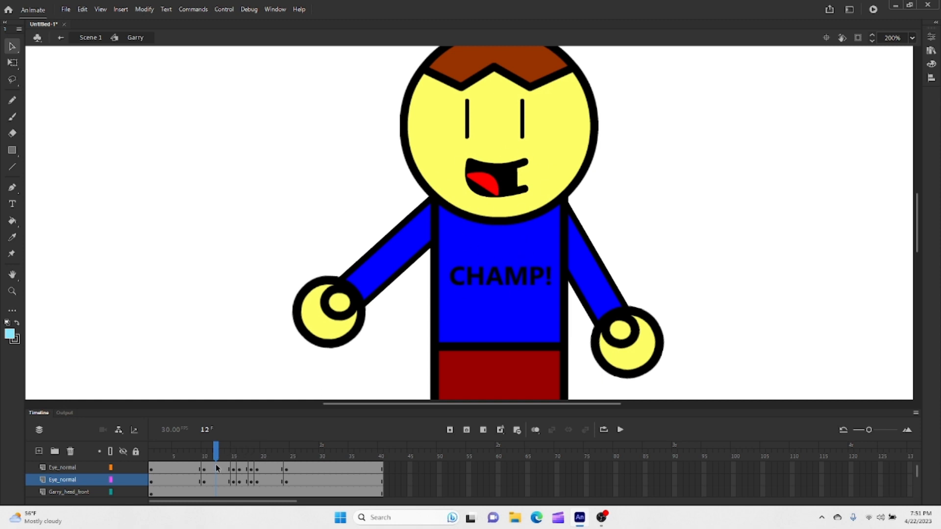
click(218, 480)
right_click(217, 476)
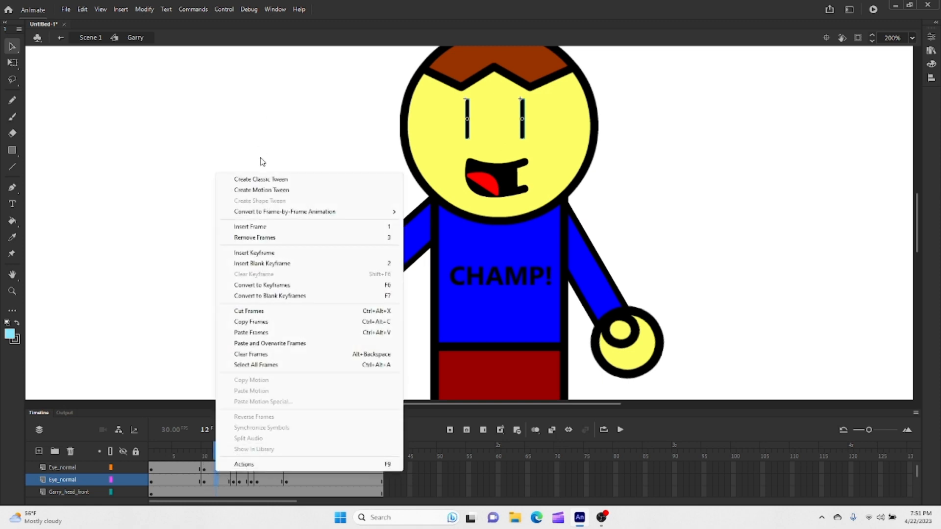
click(266, 180)
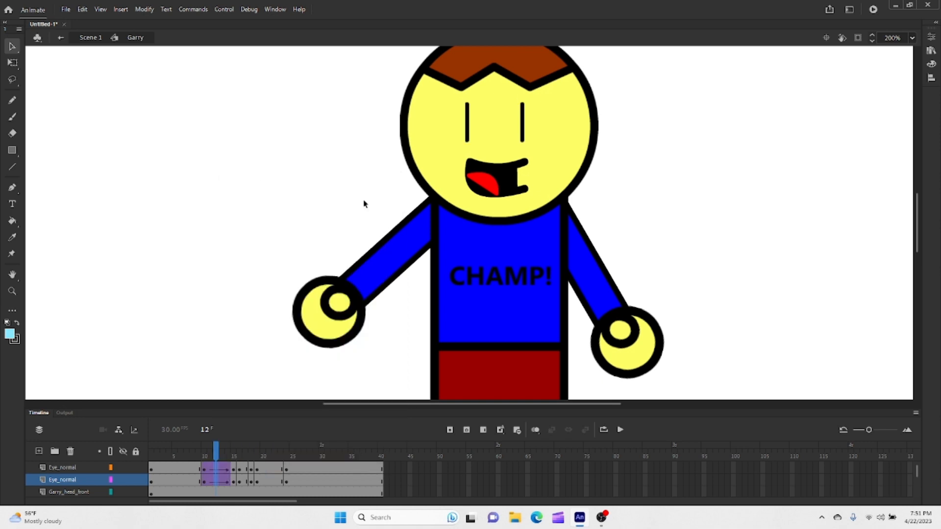
click(930, 50)
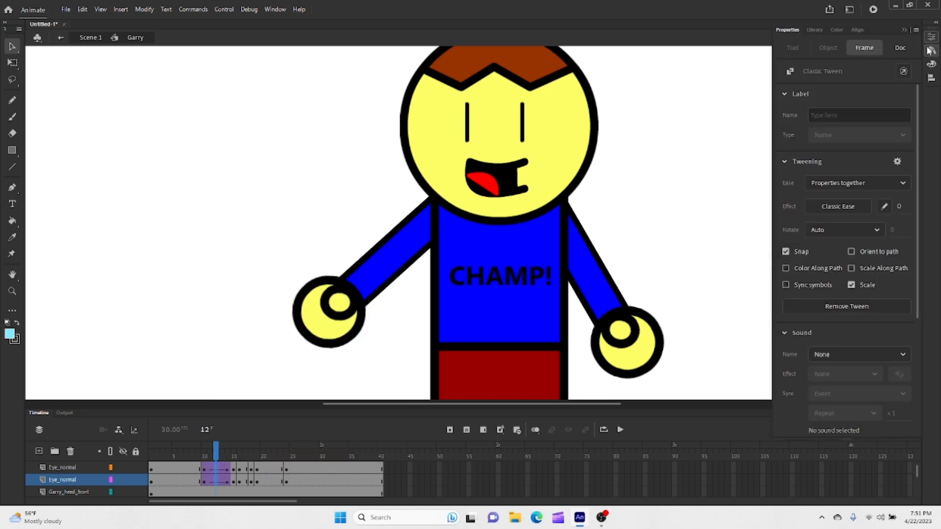
click(841, 209)
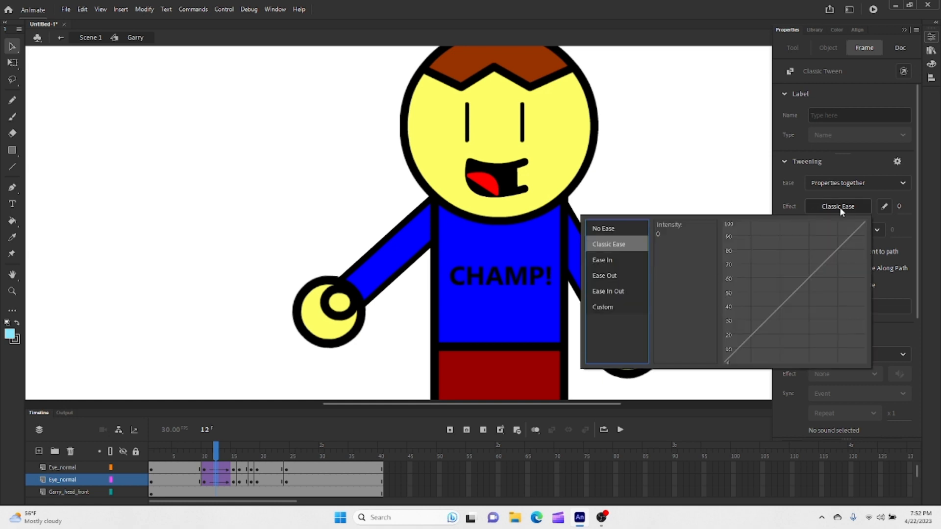
click(611, 263)
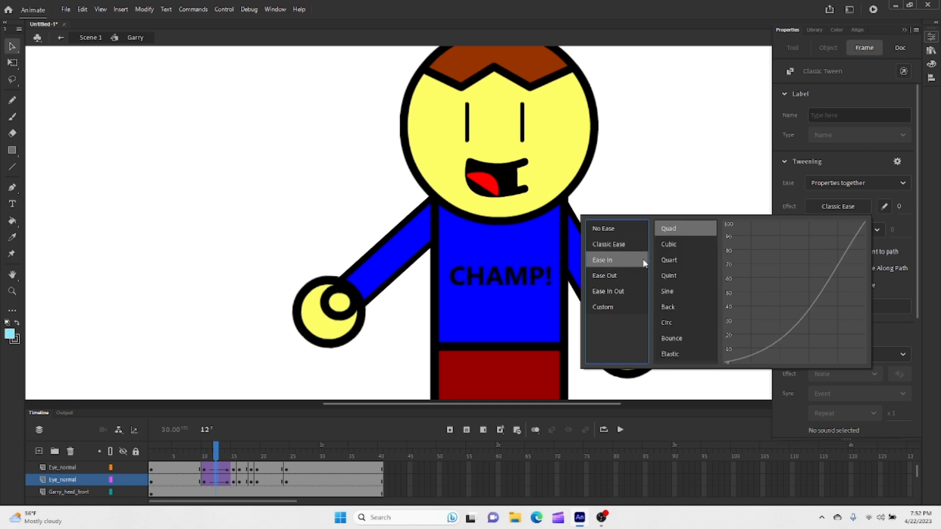
double_click(667, 247)
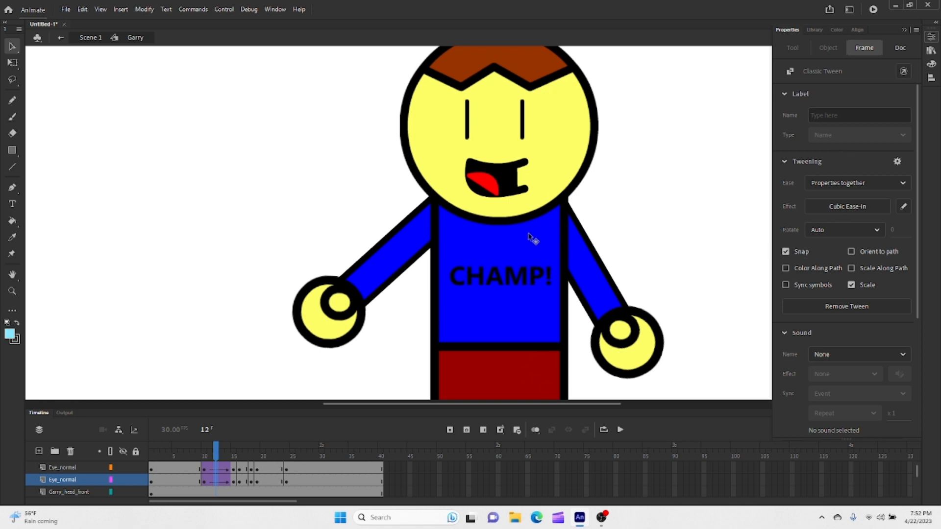
Step: Create classic tweens on both eye layers in the closed-eye span at frame 17, with the Cubic Ease-In effect
drag(197, 461, 245, 460)
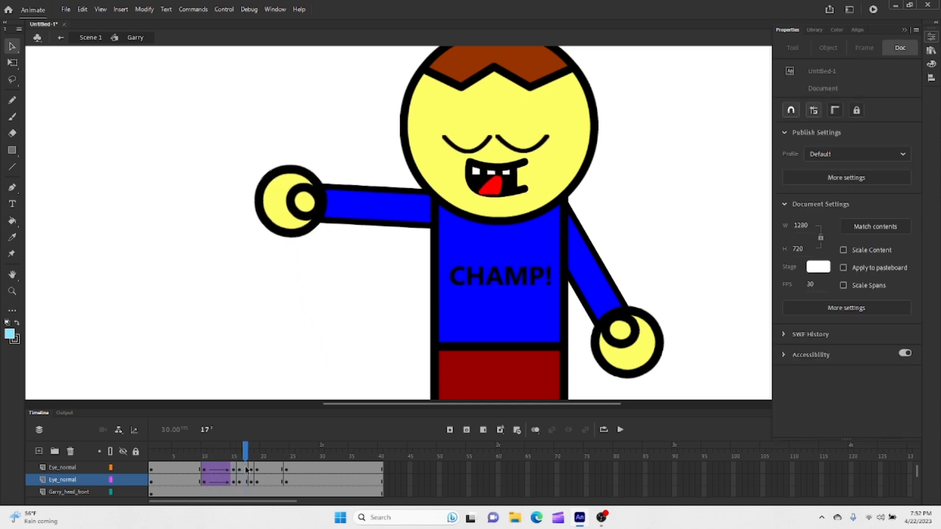
right_click(247, 480)
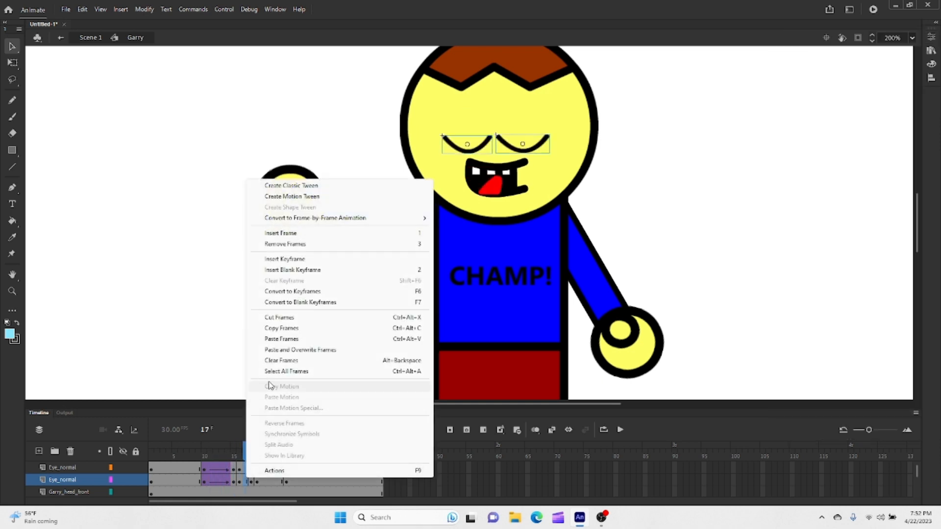
click(304, 186)
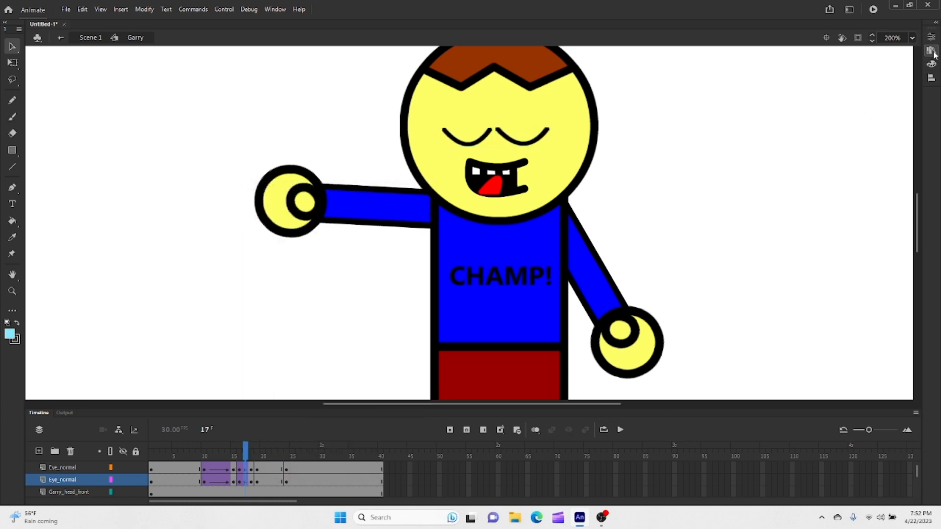
click(931, 37)
click(832, 206)
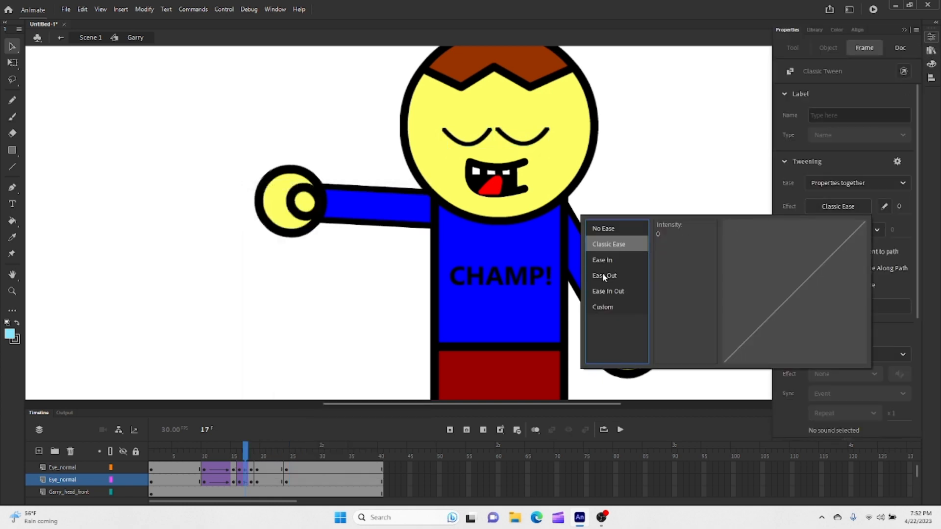
mouse_move(602, 274)
click(681, 238)
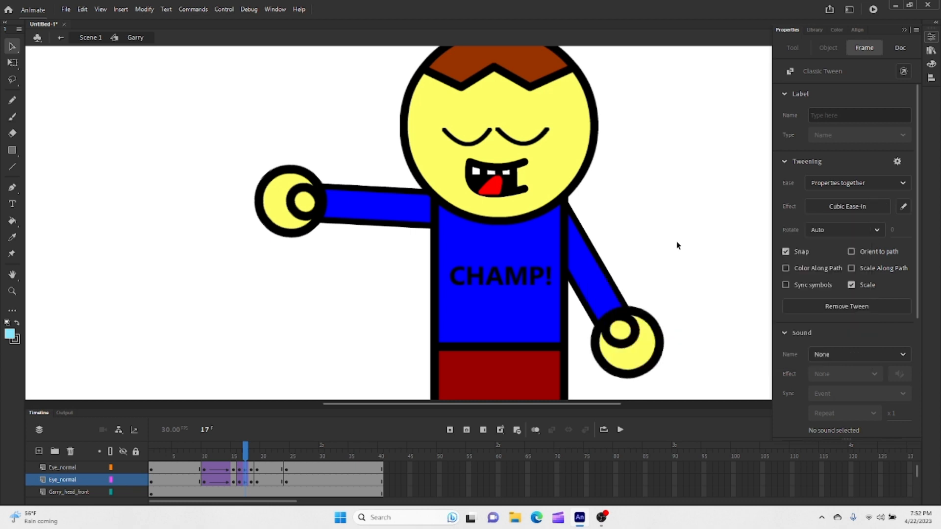
Step: Create classic tweens on both eye layers in the span between frames 19 and 24, with the Cubic Ease Out effect
click(270, 458)
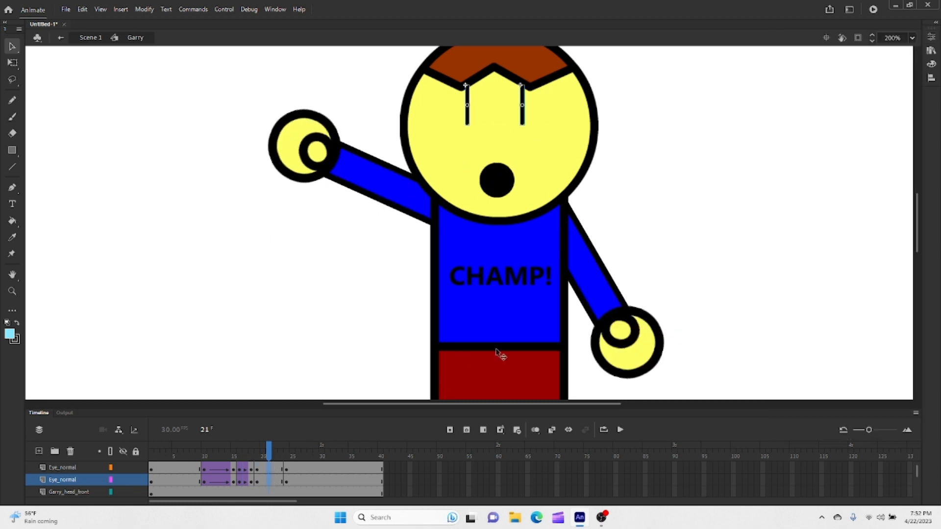
right_click(271, 471)
click(329, 175)
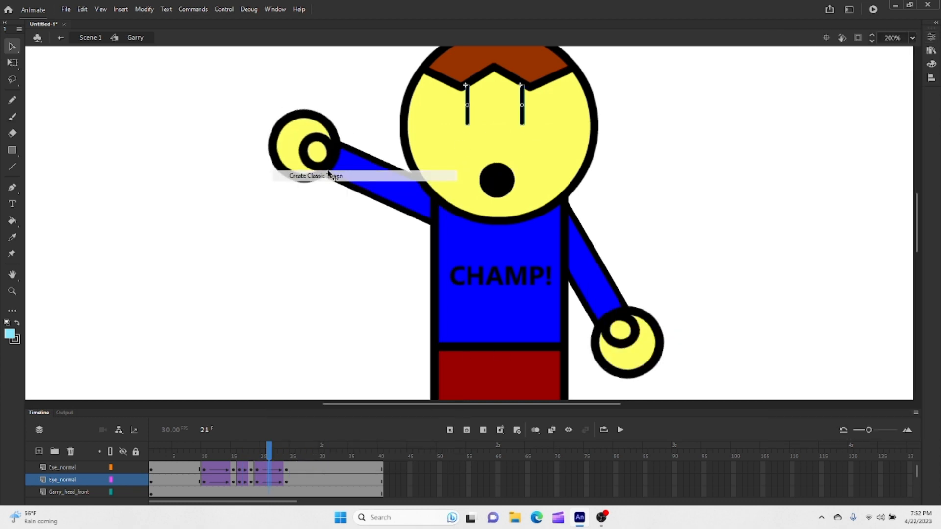
click(931, 37)
click(829, 209)
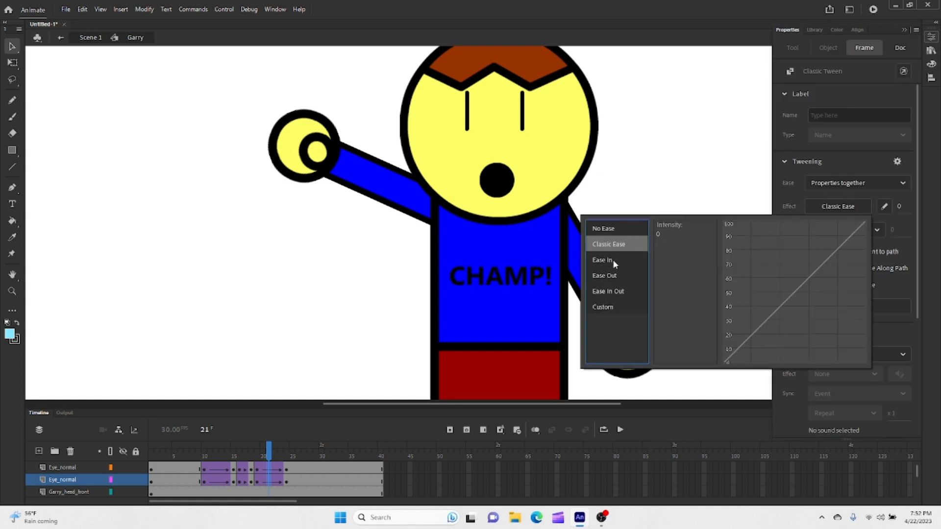
click(603, 276)
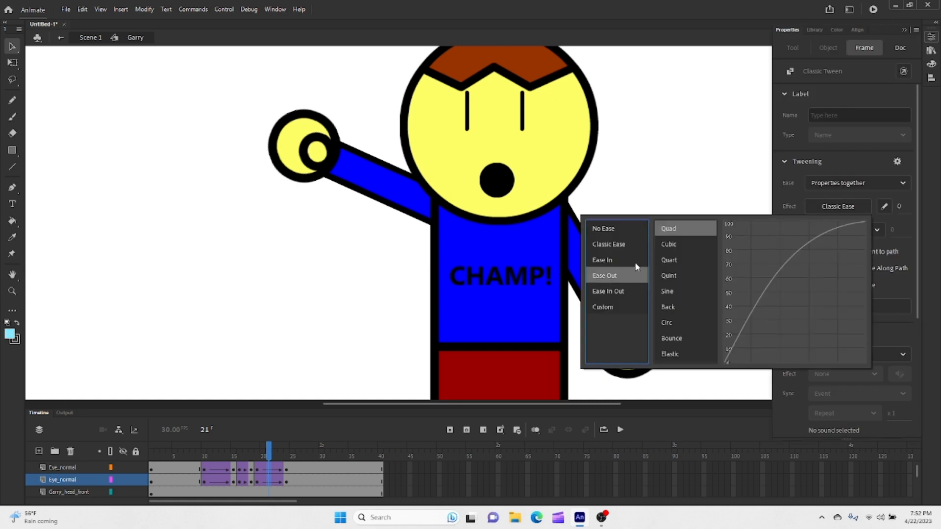
double_click(668, 245)
Step: Play the tweened blink from near the start, and return to Scene 1 at 100% zoom
drag(269, 456, 168, 460)
key(Return)
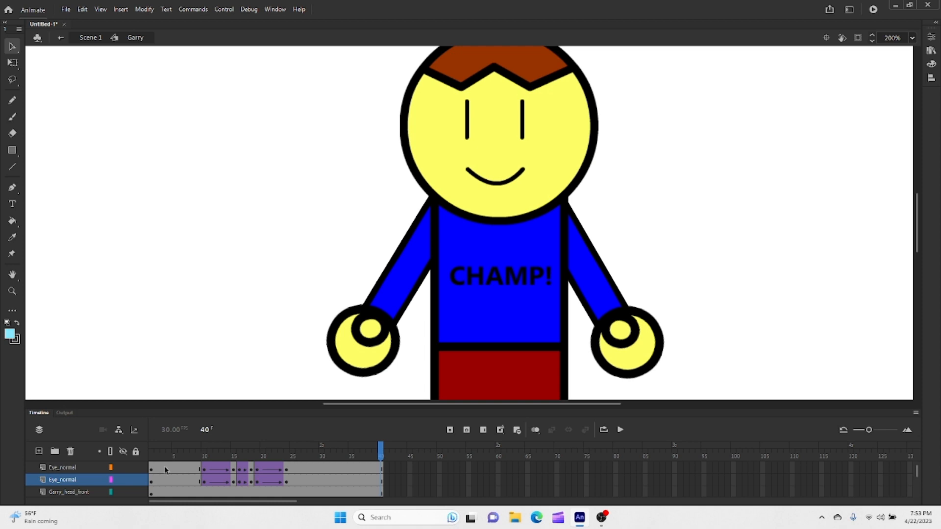
click(90, 38)
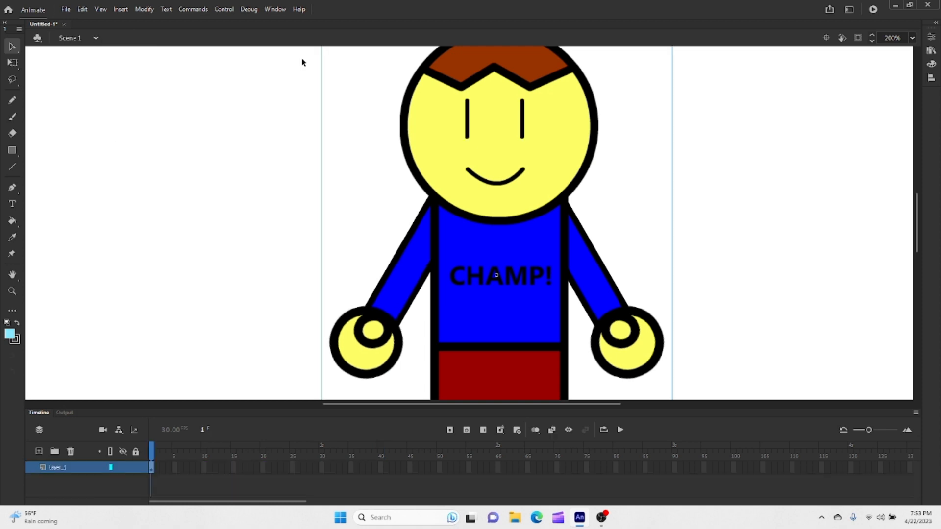
click(912, 38)
click(868, 128)
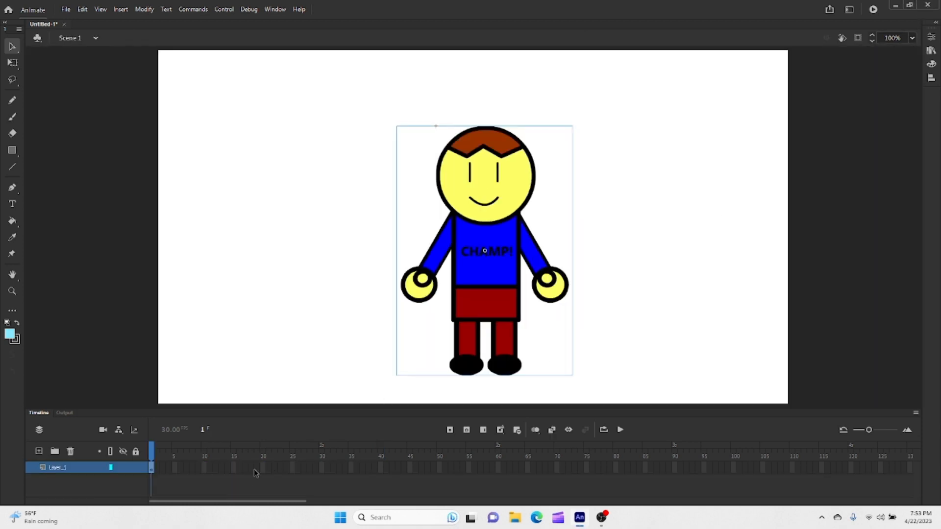
Step: Open the Garry symbol to check the length of its timeline, and return to Scene 1
drag(155, 455, 204, 453)
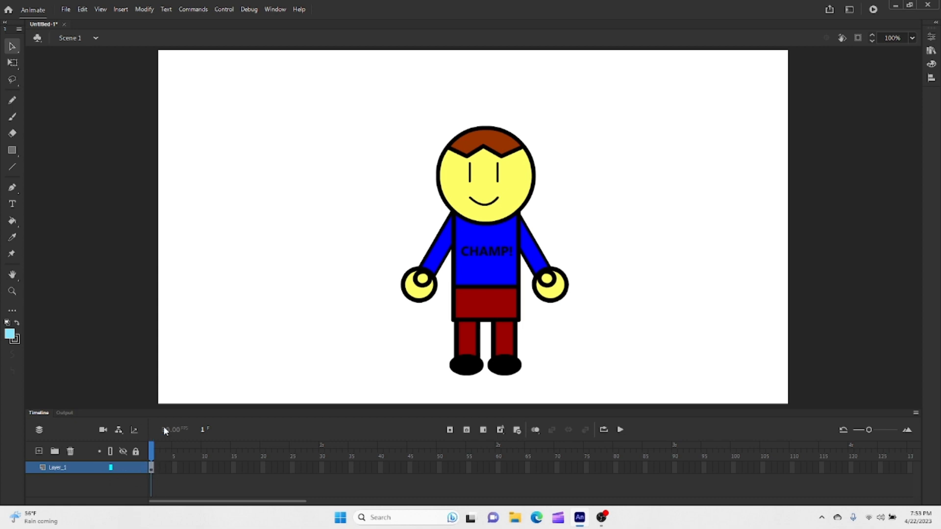
double_click(491, 177)
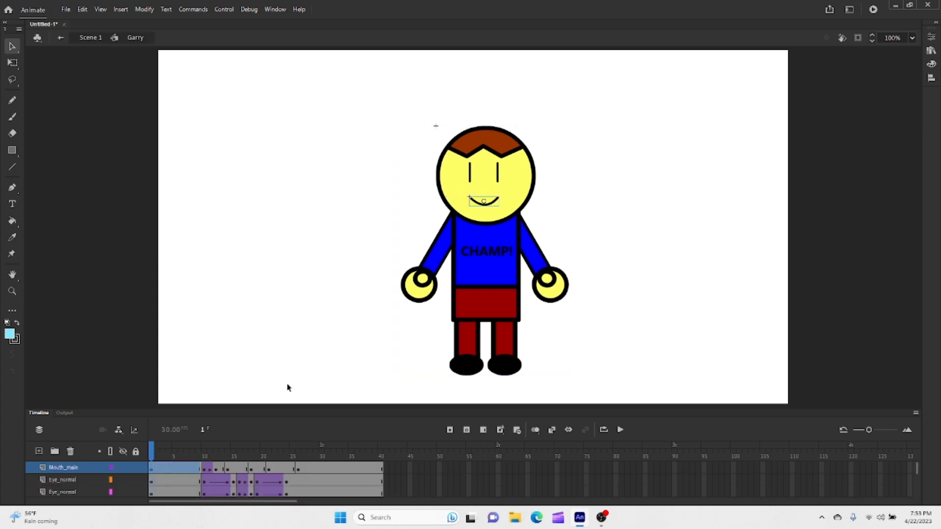
click(91, 39)
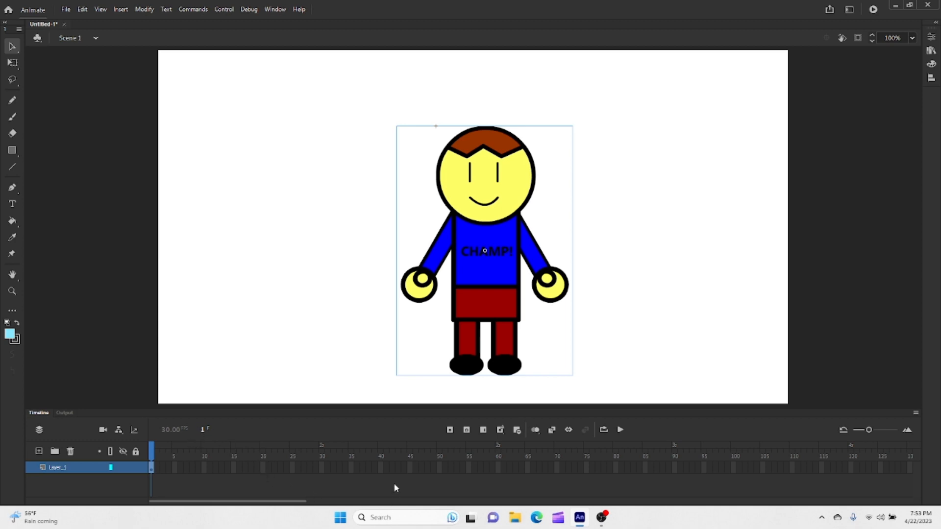
Step: Extend Layer_1 in Scene 1 to frame 40 by inserting a frame
click(382, 468)
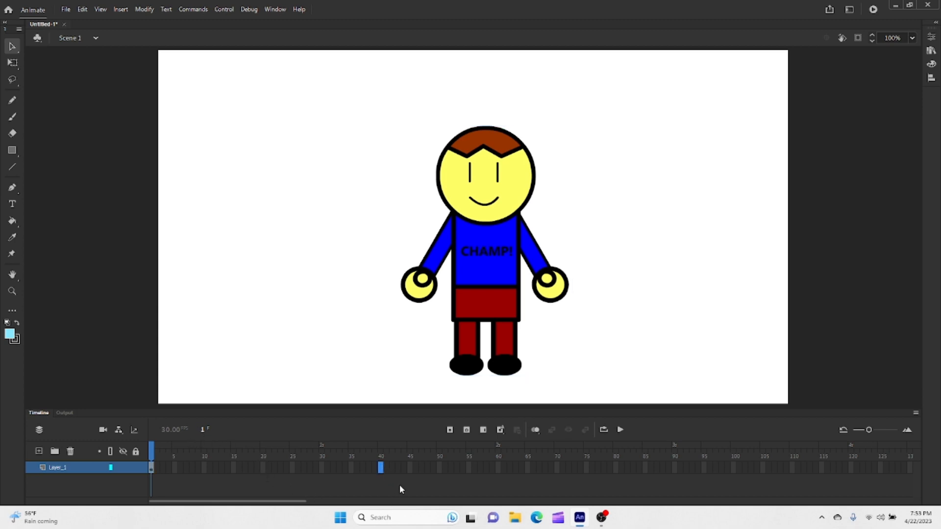
right_click(381, 467)
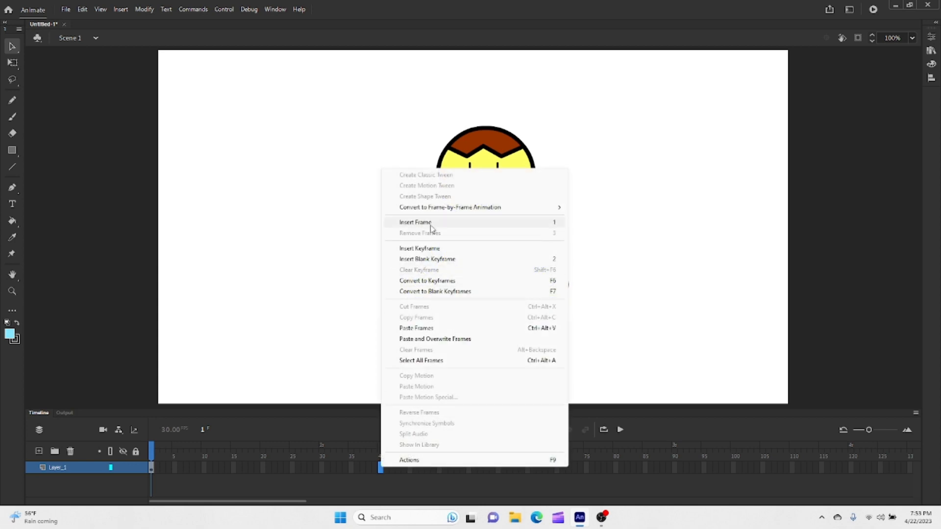
click(431, 227)
Step: Play the main scene from frame 1 to check the character's animation, and rewind to frame 1
click(398, 455)
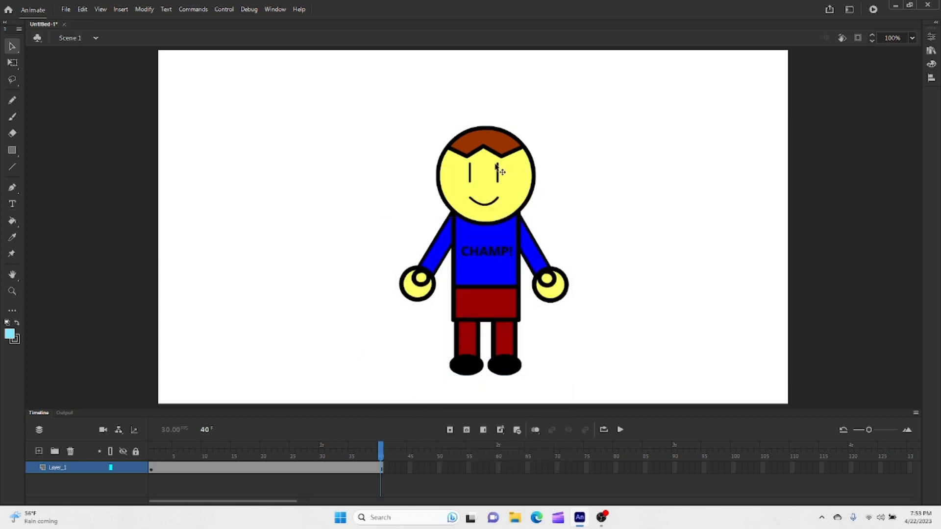
click(152, 456)
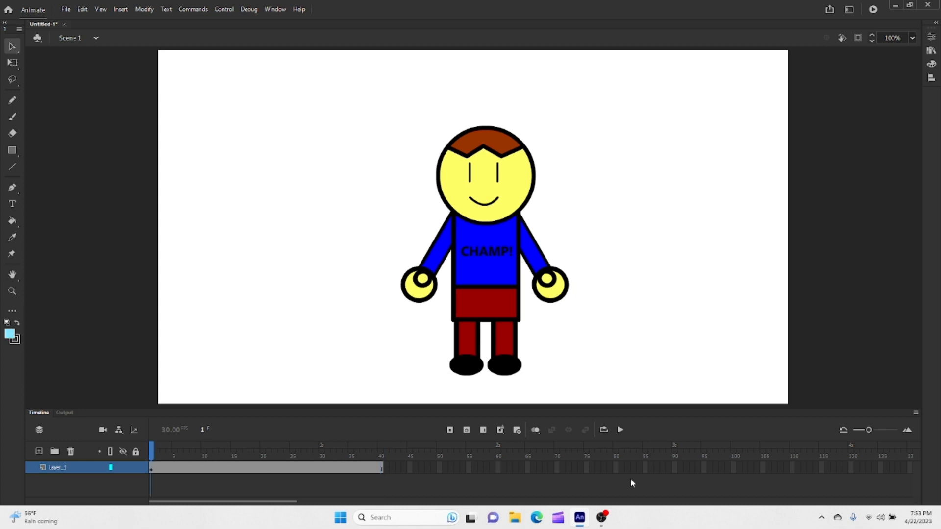
click(620, 431)
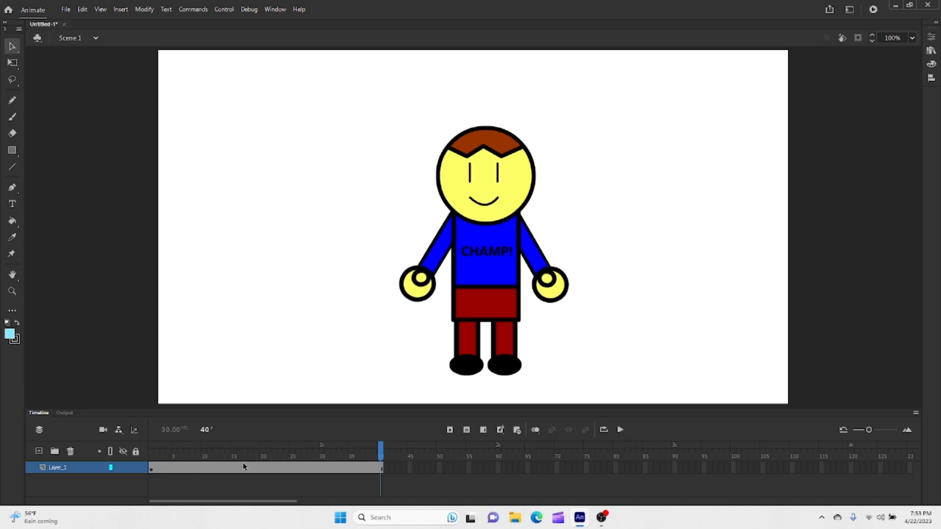
click(152, 457)
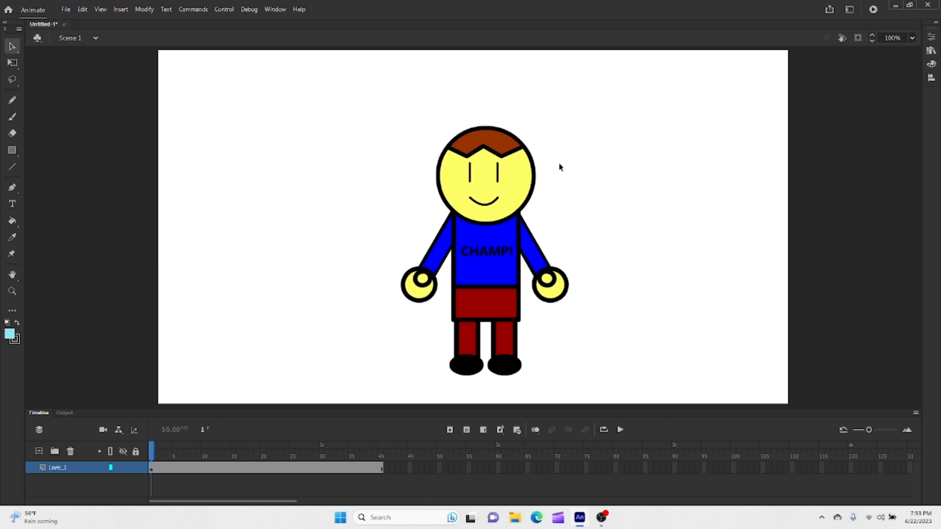
Step: Open the Garry symbol and copy its Audio layer
click(484, 187)
double_click(484, 188)
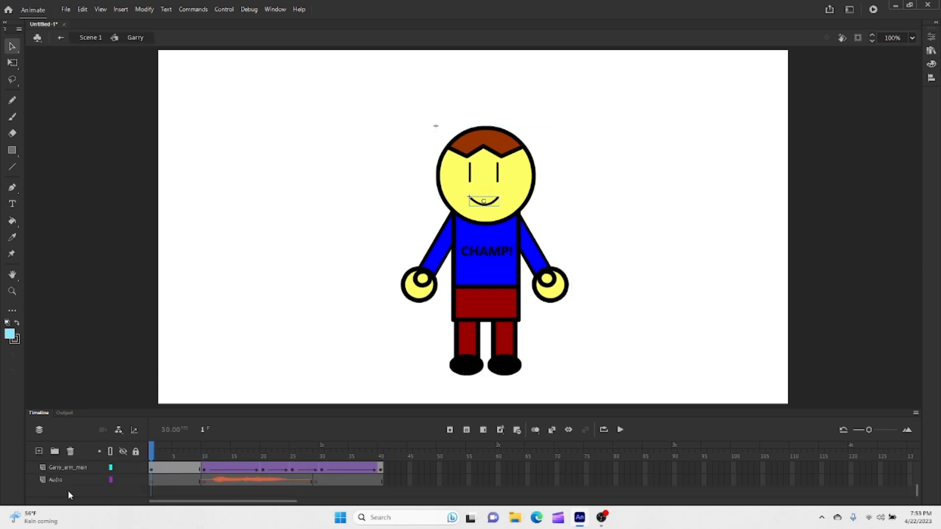
right_click(54, 481)
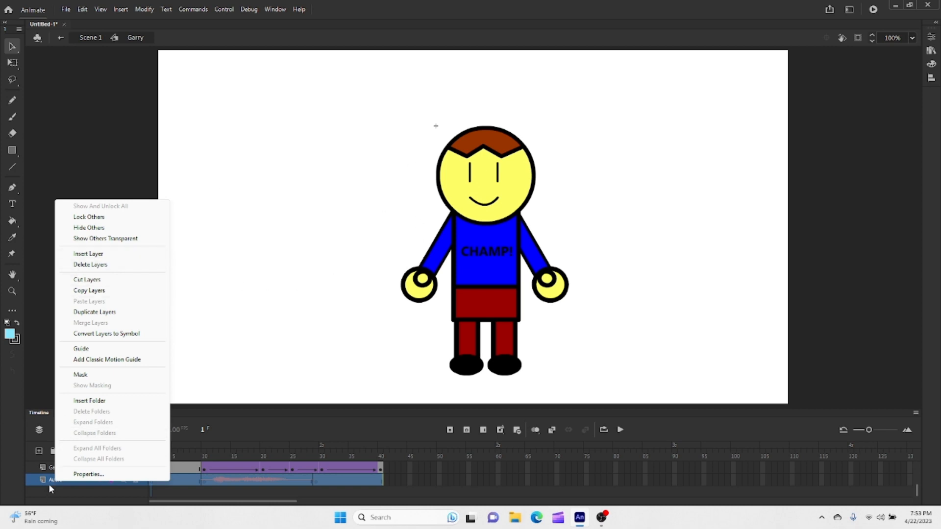
click(89, 290)
Step: Paste the Audio layer into Scene 1, placing it beneath Layer_1, and play the scene with sound
click(88, 38)
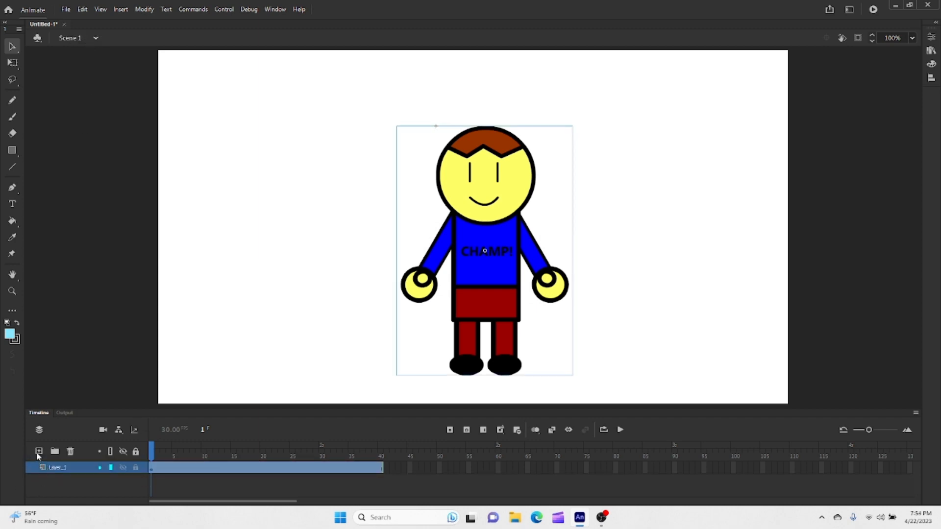
right_click(57, 473)
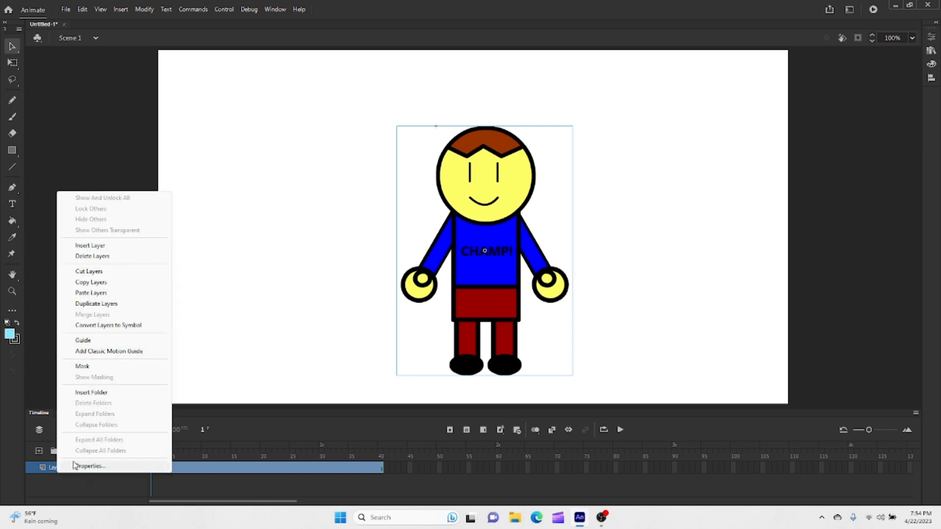
click(93, 293)
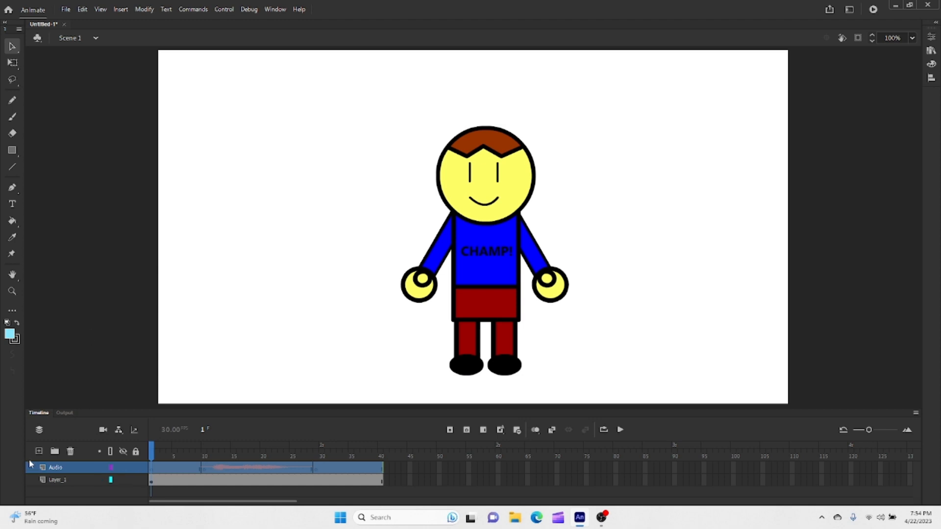
drag(53, 472, 125, 471)
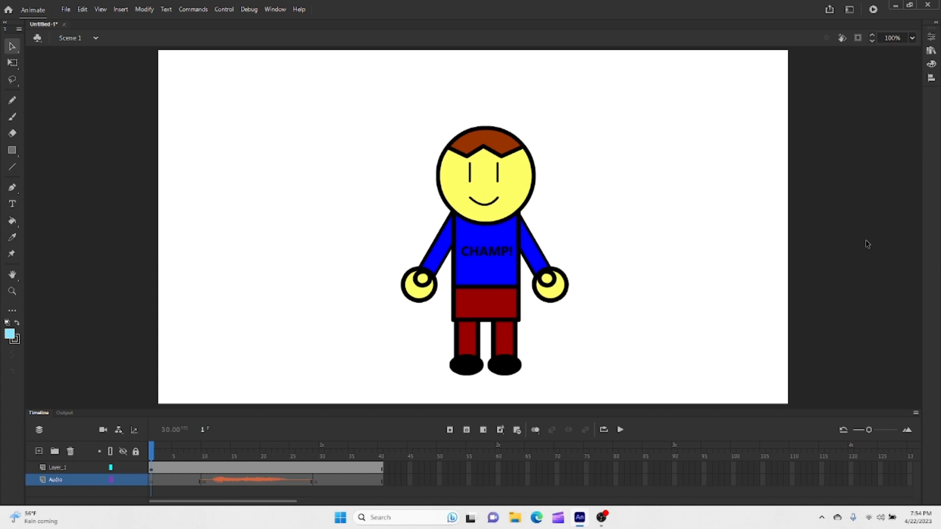
key(Return)
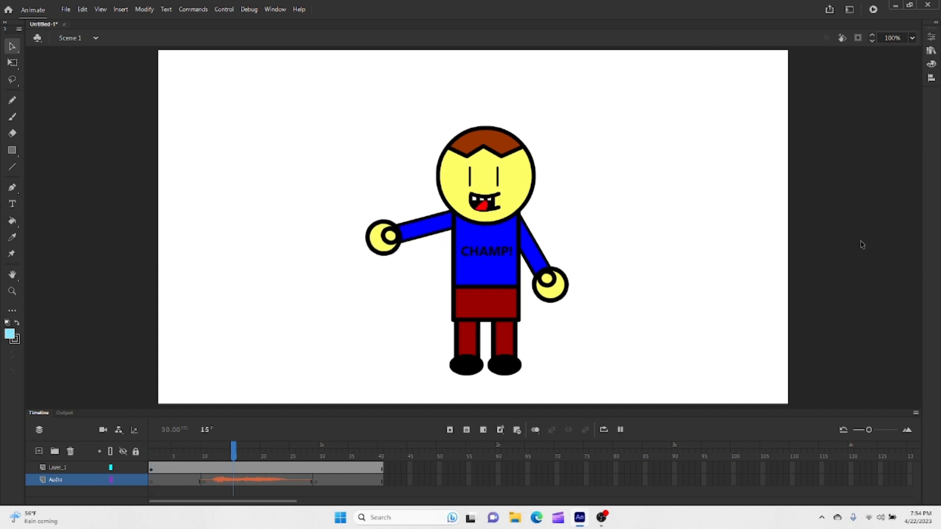